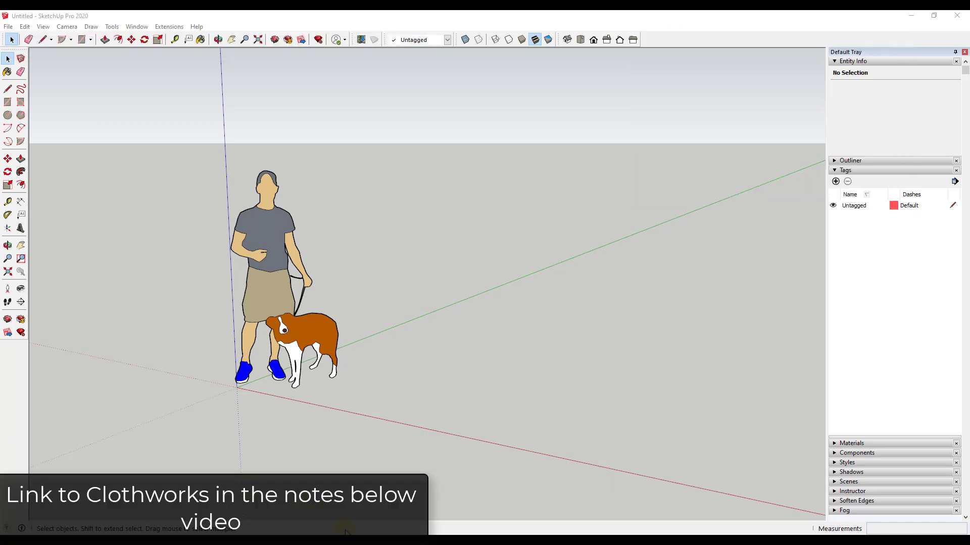
Step: Draw a vertical rectangle for the wall, standing along the red axis beside the person with the dog
left_click(479, 265)
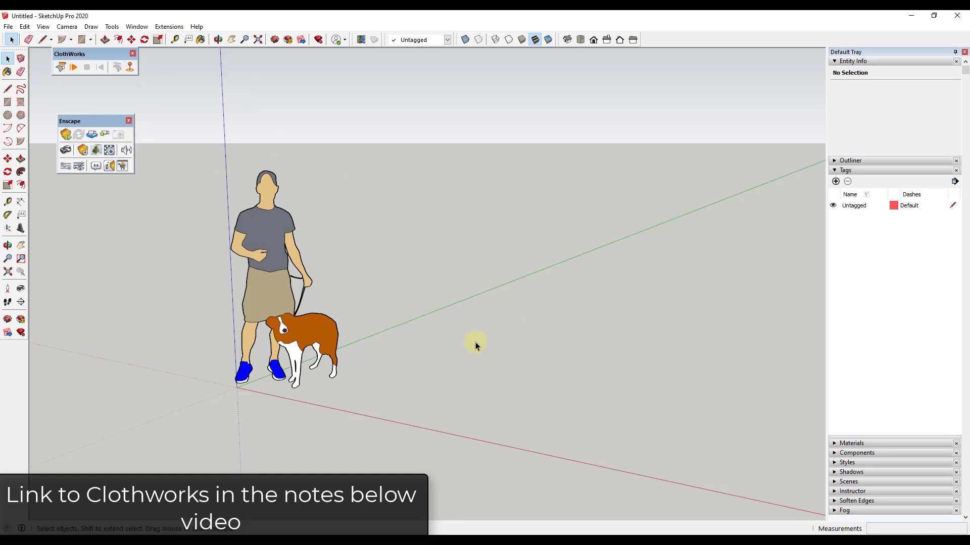
middle_click_drag(475, 348, 455, 375)
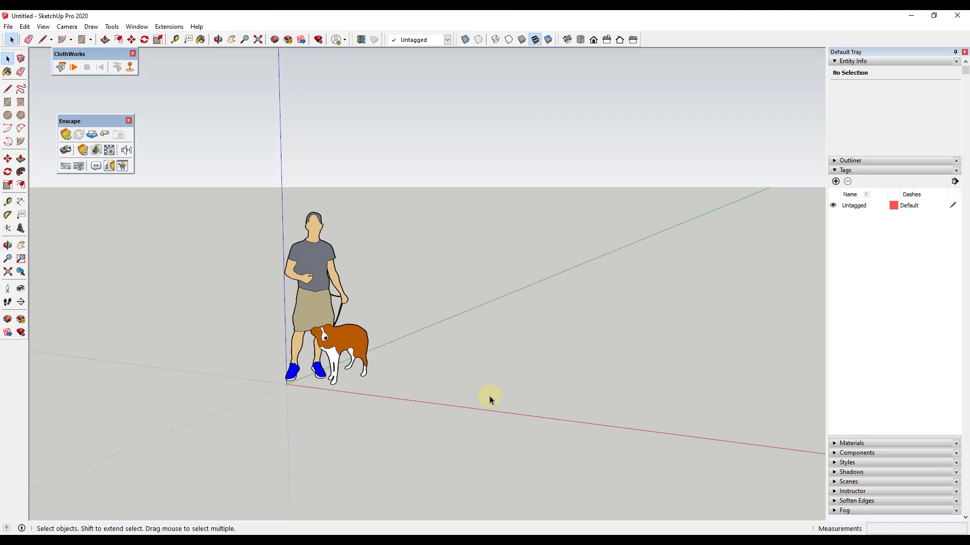
key("r")
left_click(415, 394)
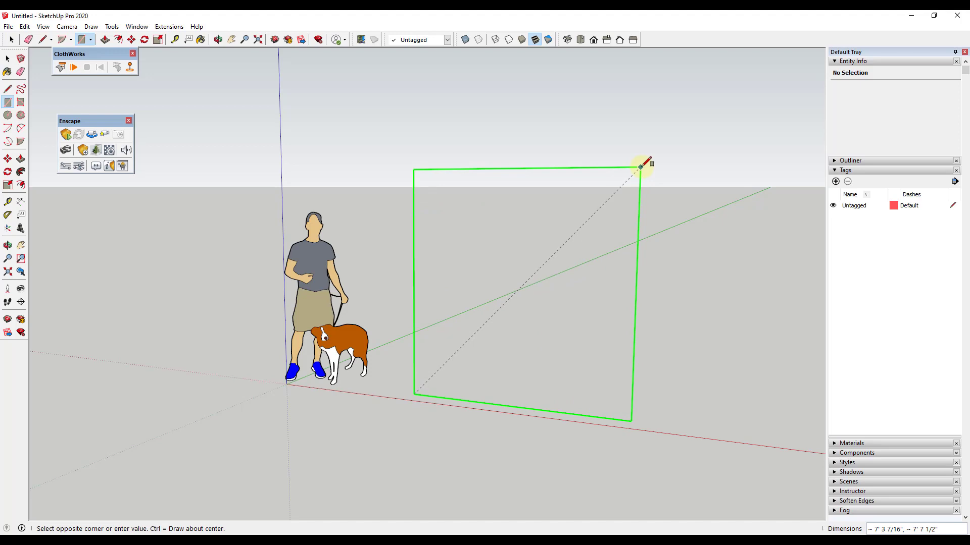
left_click(697, 154)
key("space")
Step: Draw a door-shaped rectangle on the wall face, starting from its bottom edge
middle_click_drag(599, 411, 574, 424)
key("r")
left_click(493, 406)
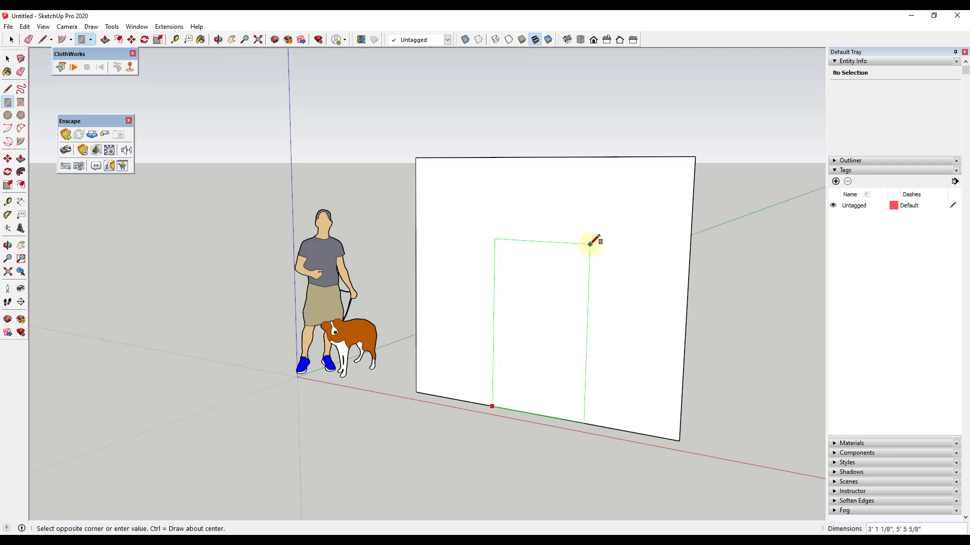
left_click(609, 214)
key("space")
Step: Push/Pull the wall face around the door outline to give it thickness, and erase the bottom edge to open the doorway
key("p")
left_click(620, 311)
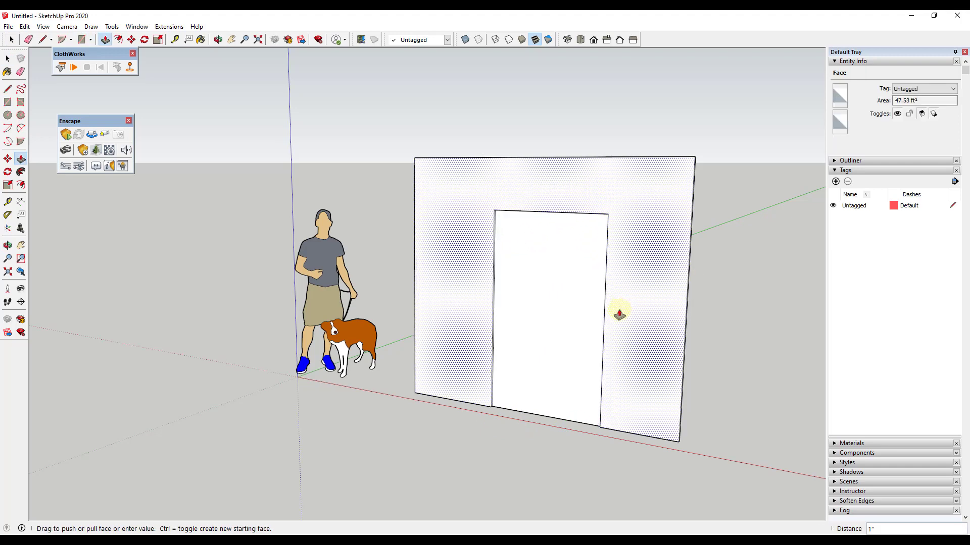
left_click(617, 314)
key("space")
key("e")
left_click(529, 422)
key("space")
scroll(454, 350, "down", 5)
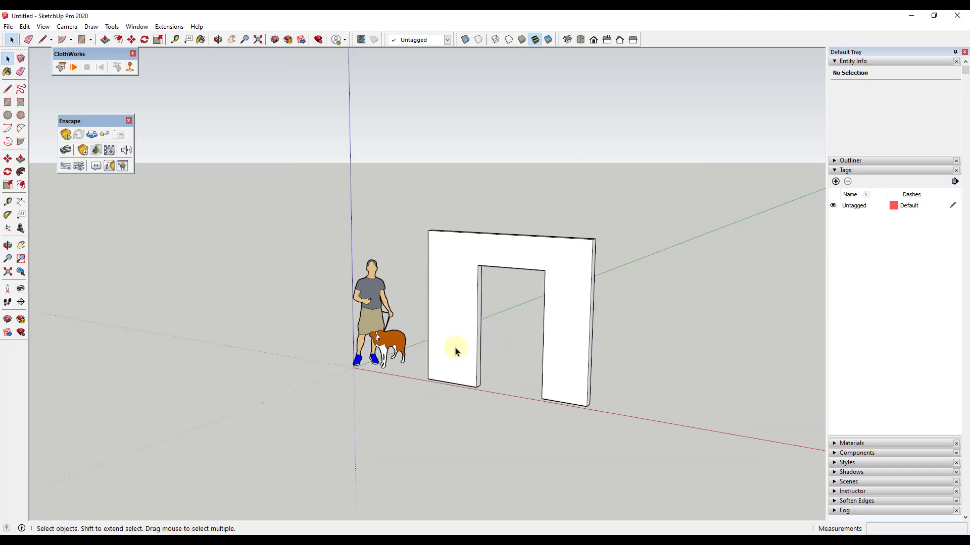
Step: Group all the geometry of the wall with the doorway
scroll(622, 310, "up", 3)
scroll(585, 307, "up", 2)
left_click(525, 301)
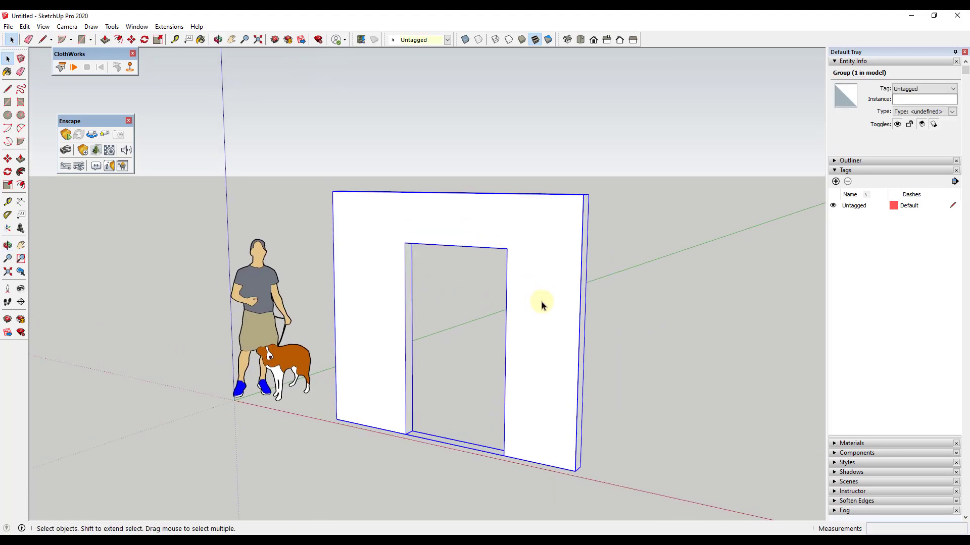
middle_click_drag(492, 271, 520, 279)
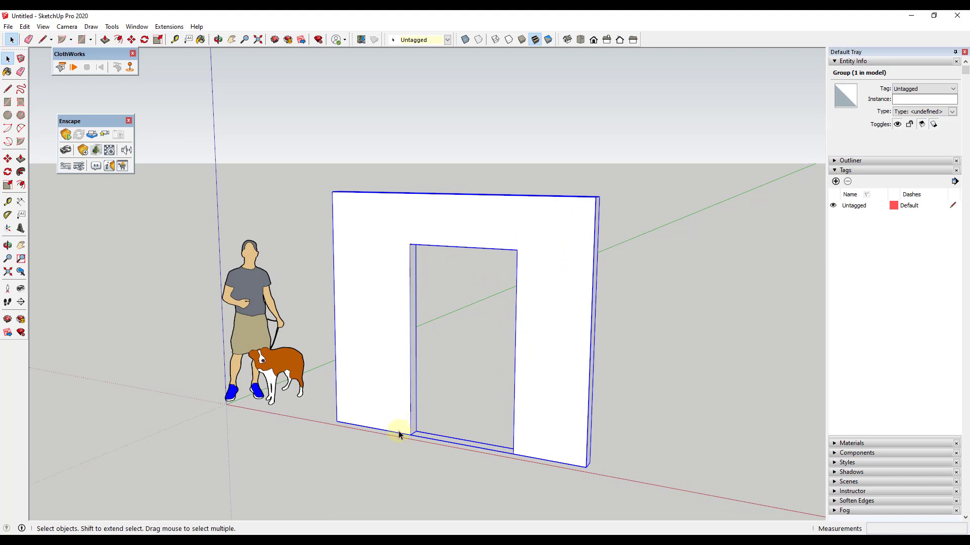
Step: Draw a vertical rectangle on the wall's front face that covers the doorway and overlaps its sides and top
key("r")
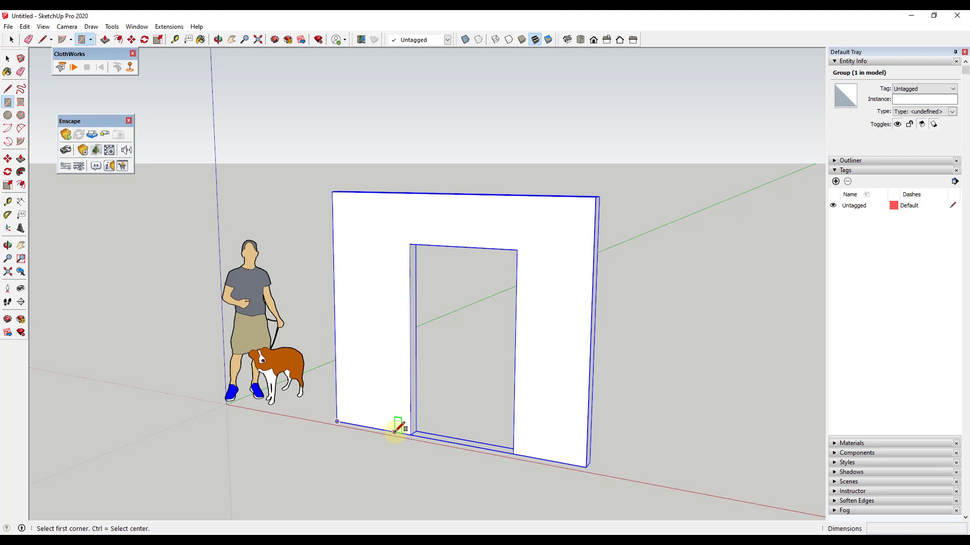
left_click(388, 430)
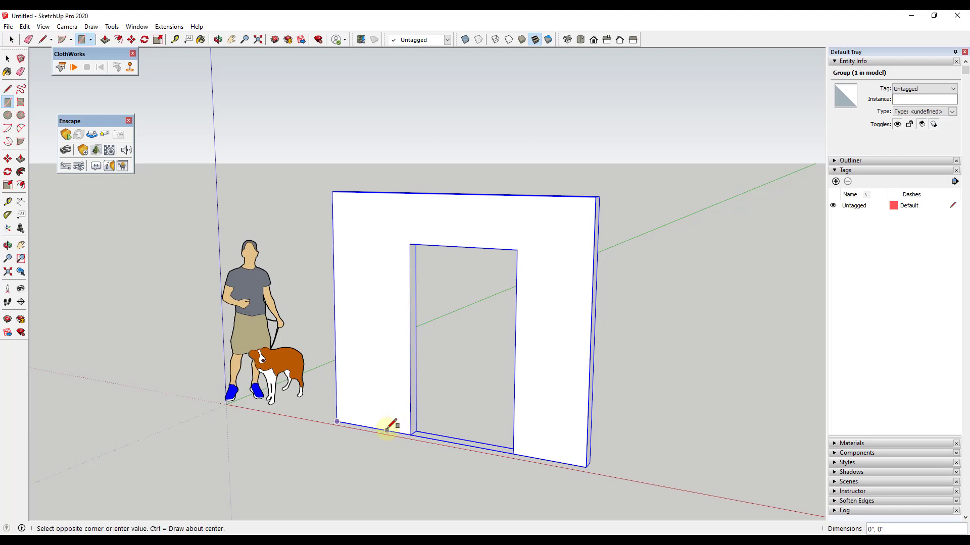
left_click(548, 240)
key("space")
Step: Move the new rectangular face slightly forward, away from the wall
middle_click_drag(550, 368, 485, 379)
scroll(485, 353, "up", 2)
left_click(494, 283)
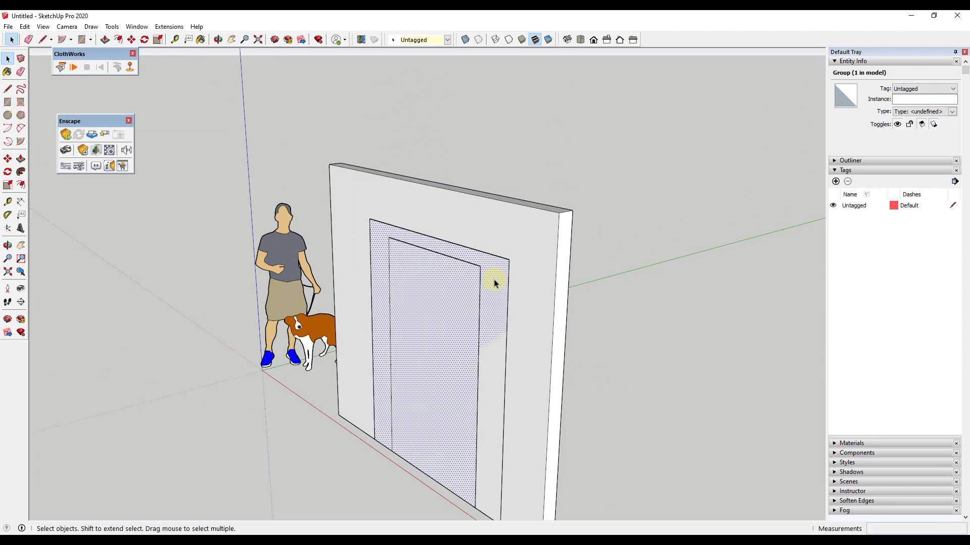
scroll(493, 283, "up", 1)
key("m")
left_click(506, 257)
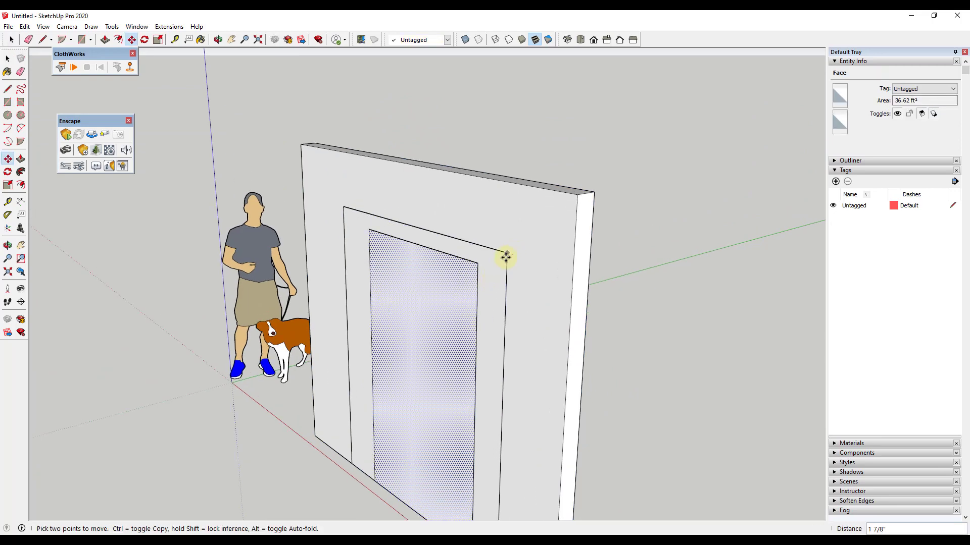
left_click(501, 262)
key("space")
Step: Make the rectangular curtain face in front of the doorway a group
middle_click_drag(501, 262, 528, 206)
scroll(695, 240, "down", 2)
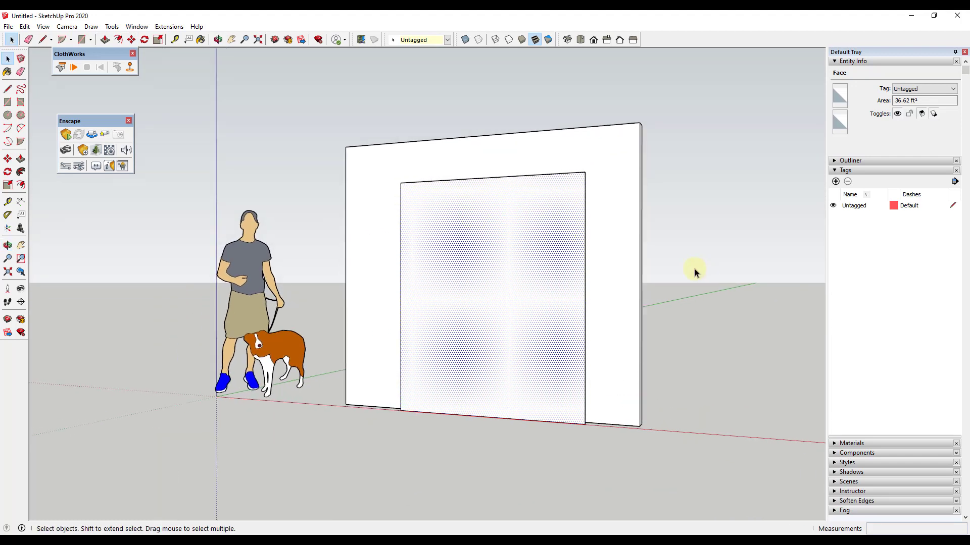
middle_click_drag(700, 267, 563, 309)
scroll(471, 308, "down", 2)
middle_click_drag(472, 307, 488, 368)
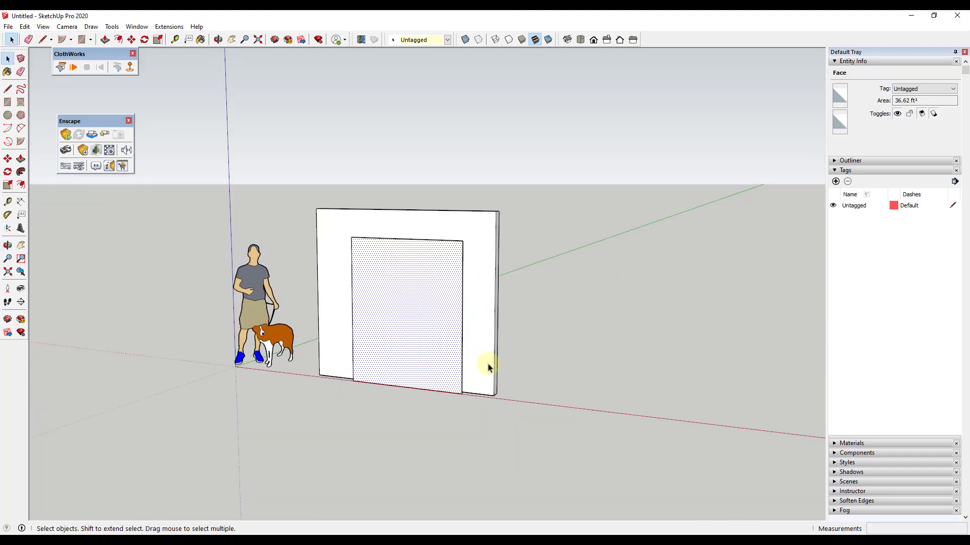
mouse_move(460, 335)
middle_mouse_down()
mouse_move(139, 331)
mouse_move(442, 333)
middle_mouse_up()
scroll(402, 323, "down", 2)
right_click(400, 317)
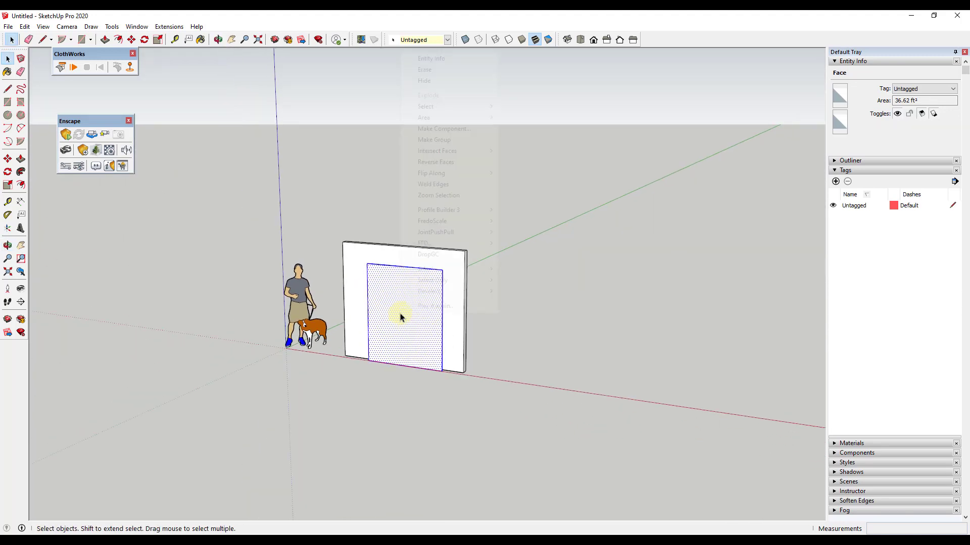
left_click(449, 145)
Step: Copy the wall and curtain groups along the red axis, leaving a gap beside the originals
scroll(513, 338, "up", 2)
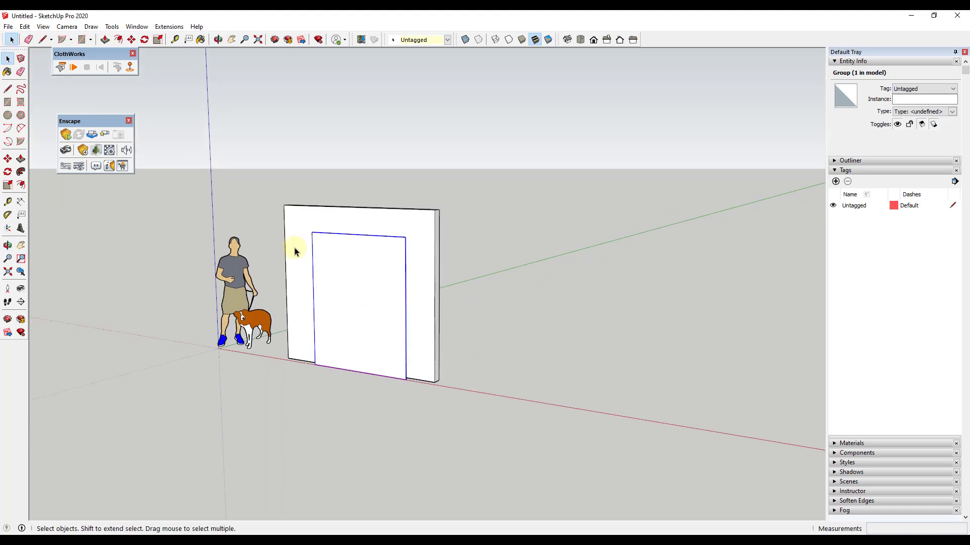
left_click_drag(279, 203, 440, 389)
key("m")
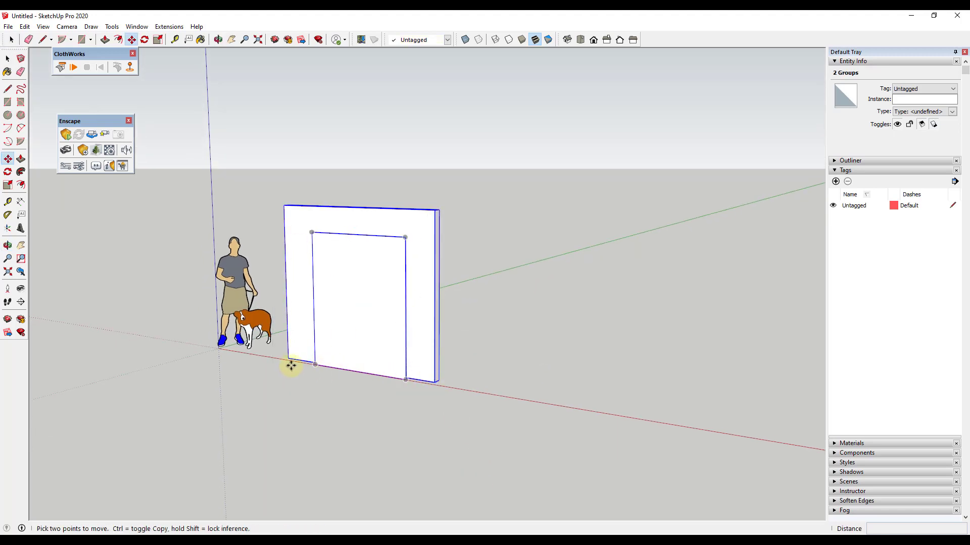
left_click(289, 359)
key("ctrl")
left_click(550, 400)
middle_click_drag(431, 286, 656, 306)
scroll(599, 232, "up", 4)
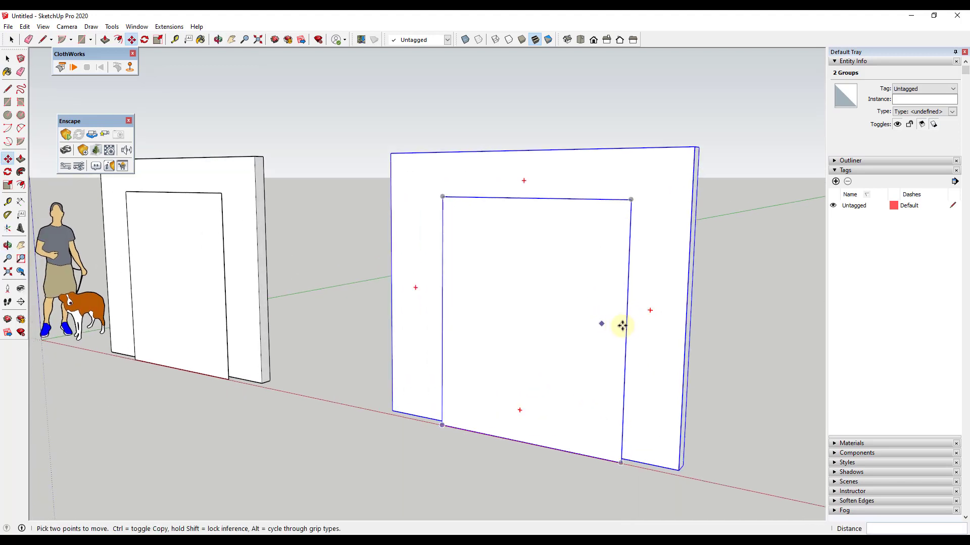
key("space")
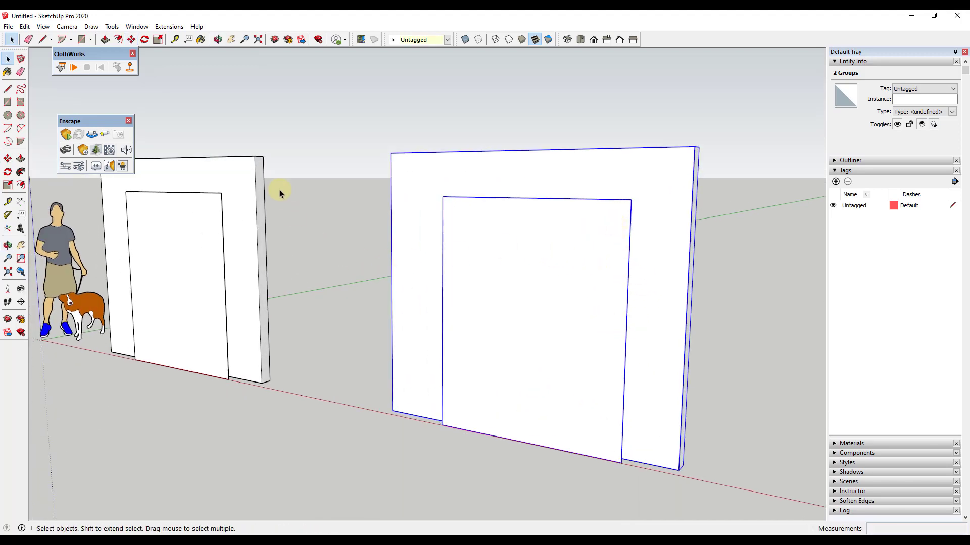
Step: Make the copied curtain group a ClothWorks cloth
left_click(540, 281)
mouse_move(573, 331)
middle_mouse_down()
mouse_move(584, 321)
mouse_move(578, 331)
middle_mouse_up()
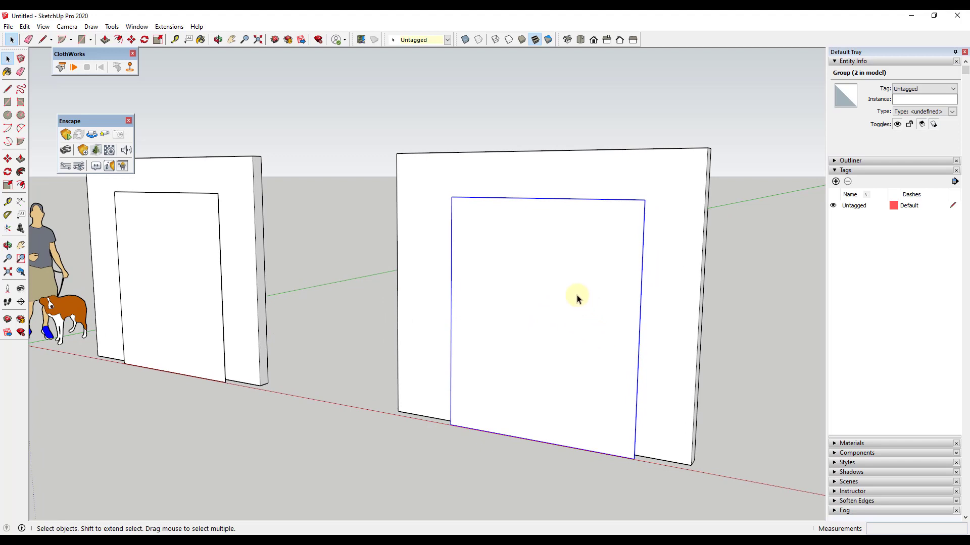
right_click(535, 313)
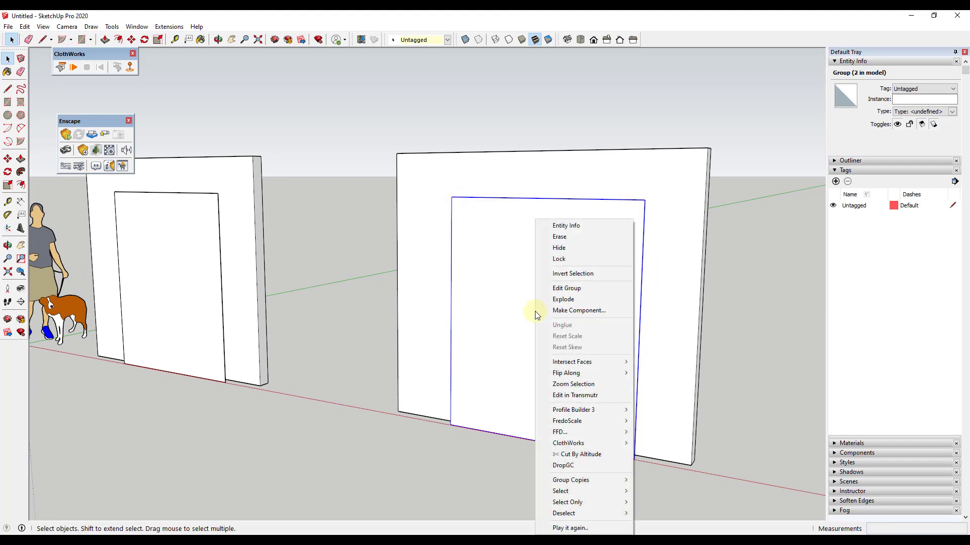
mouse_move(580, 445)
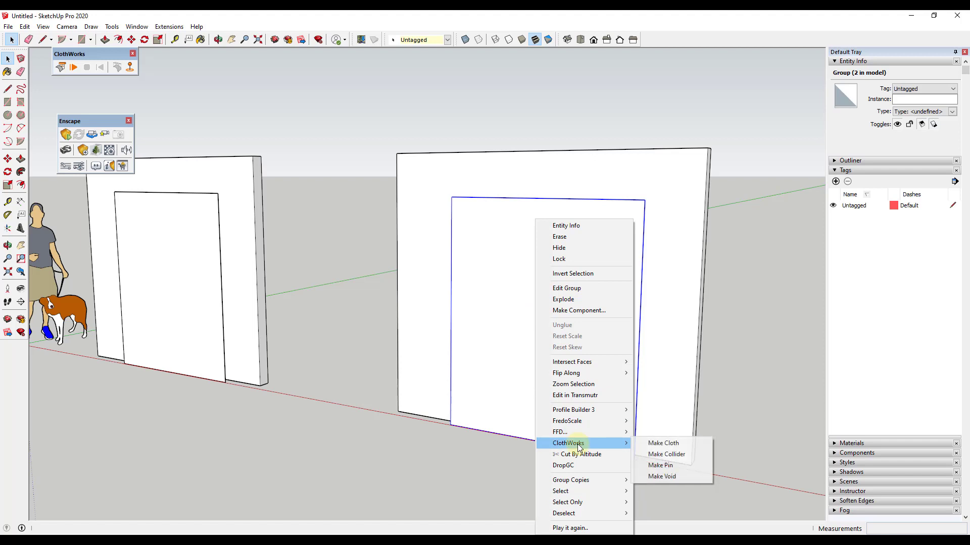
left_click(659, 446)
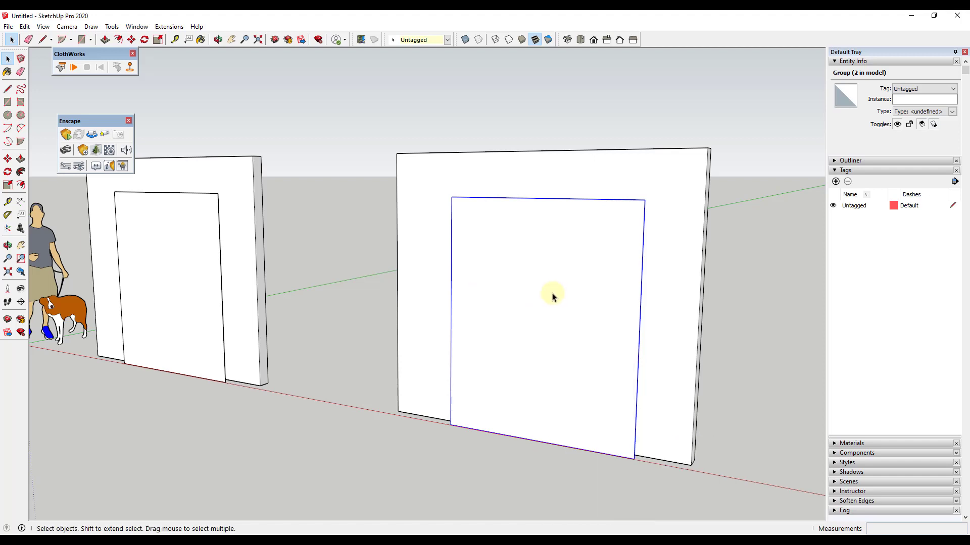
Step: Run the ClothWorks simulation on the copied curtain and reset it
scroll(551, 298, "down", 4)
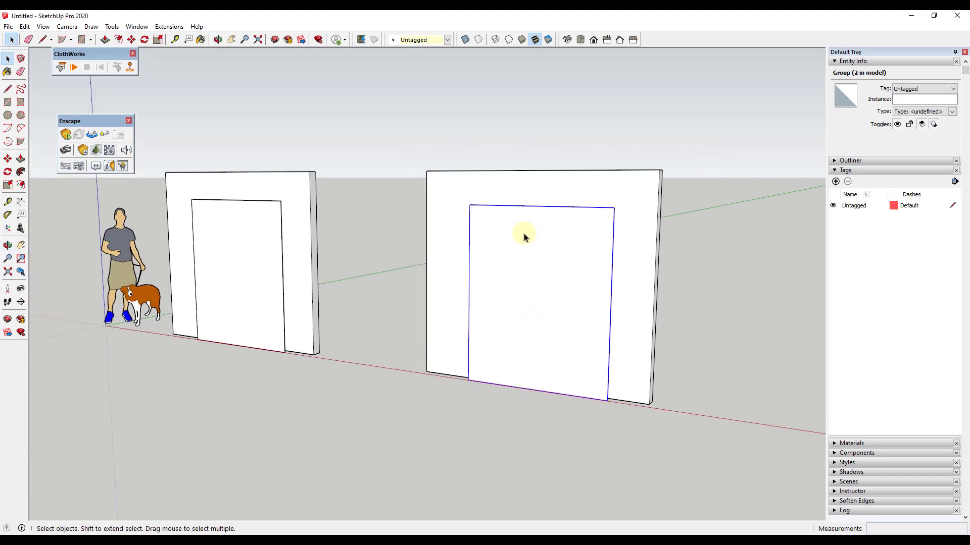
scroll(635, 247, "up", 1)
left_click(74, 67)
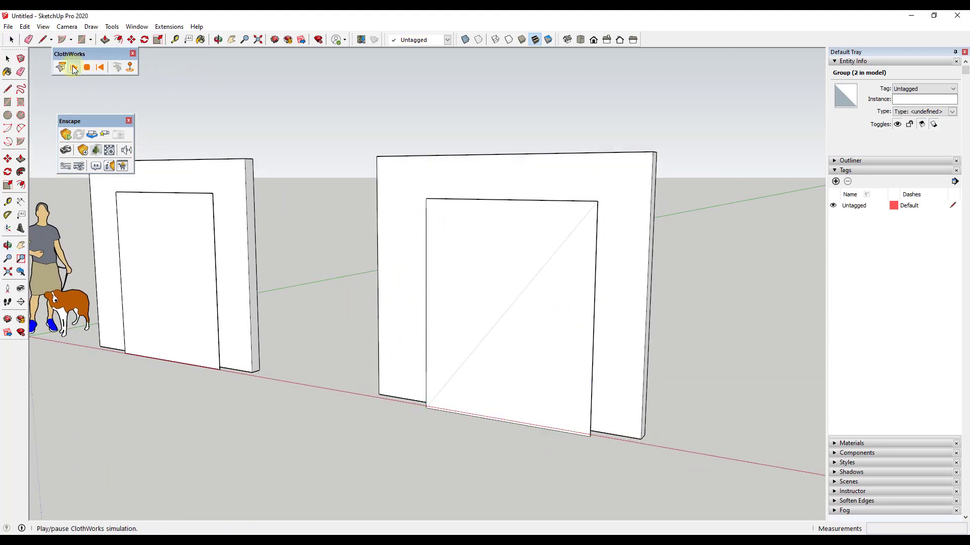
left_click(99, 67)
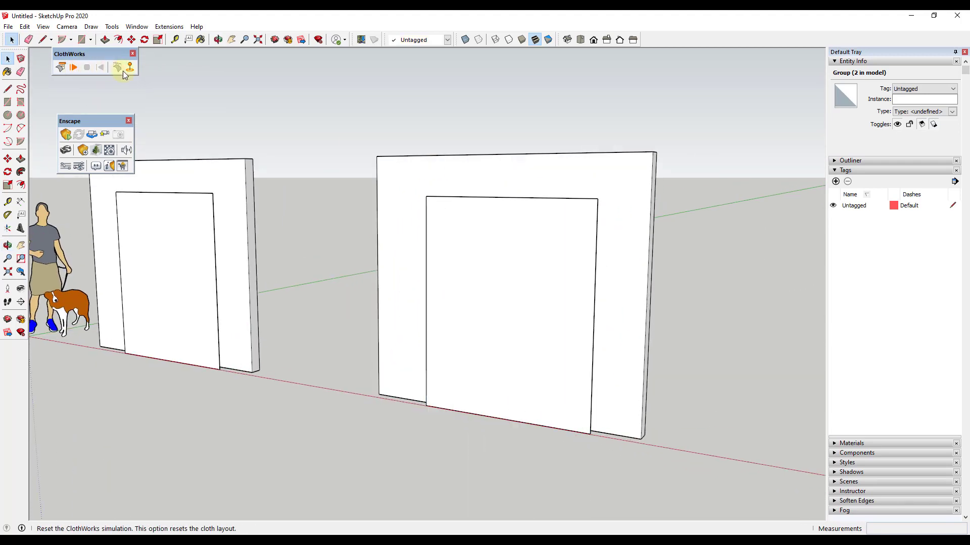
Step: Display hidden geometry and examine the mesh inside the copied curtain group
left_click(43, 26)
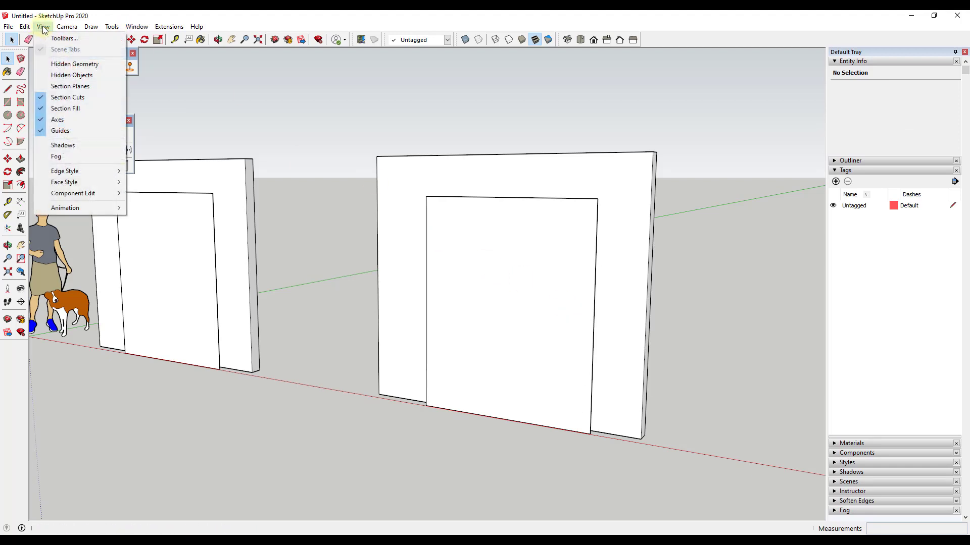
left_click(75, 64)
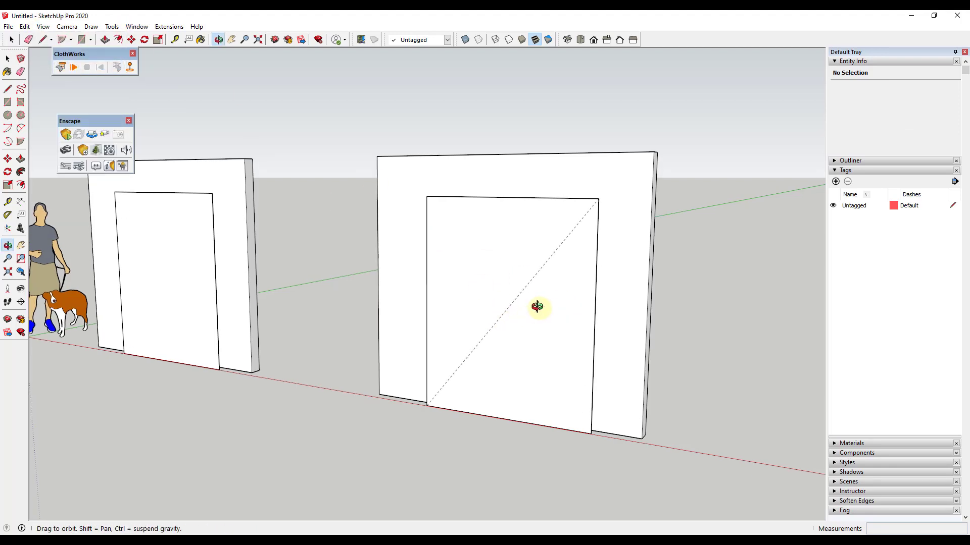
scroll(536, 307, "up", 3)
left_click(541, 309)
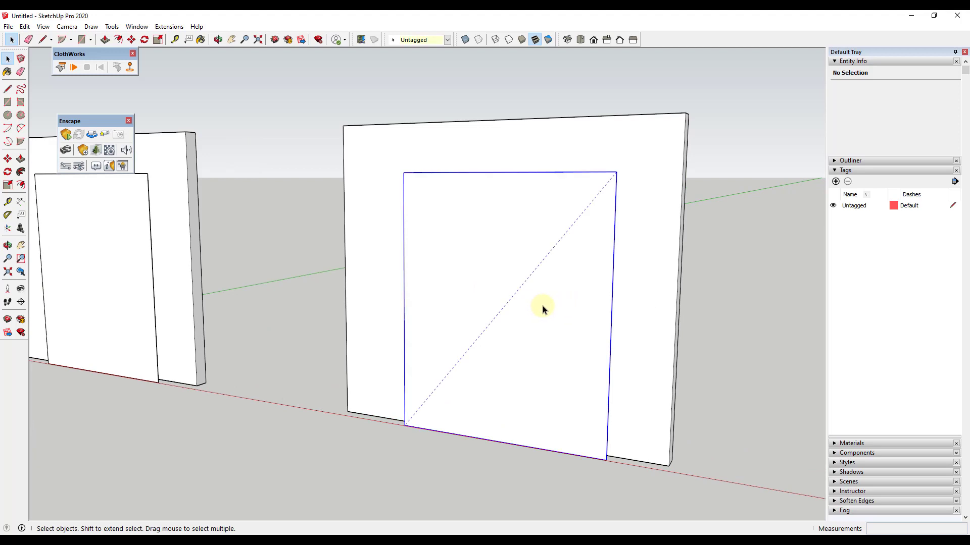
double_click(571, 320)
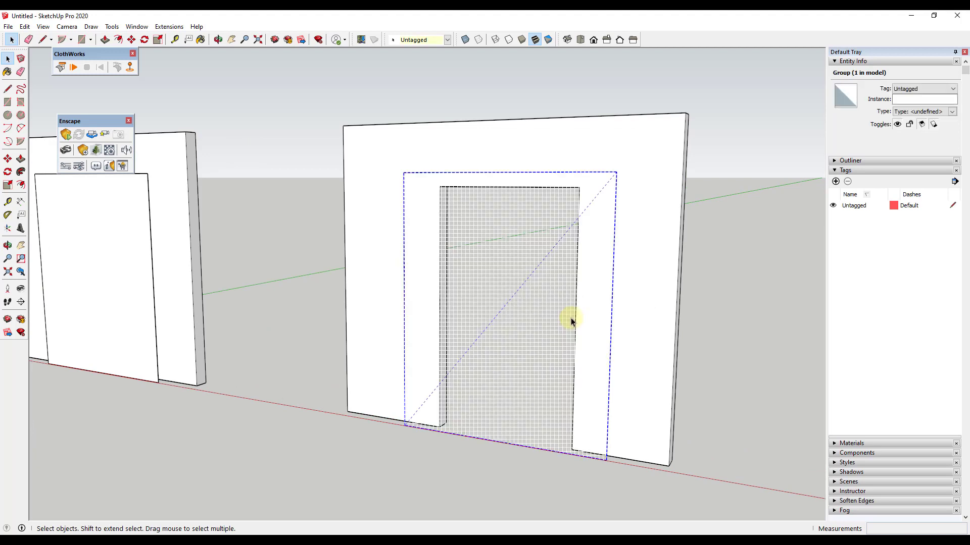
left_click(606, 286)
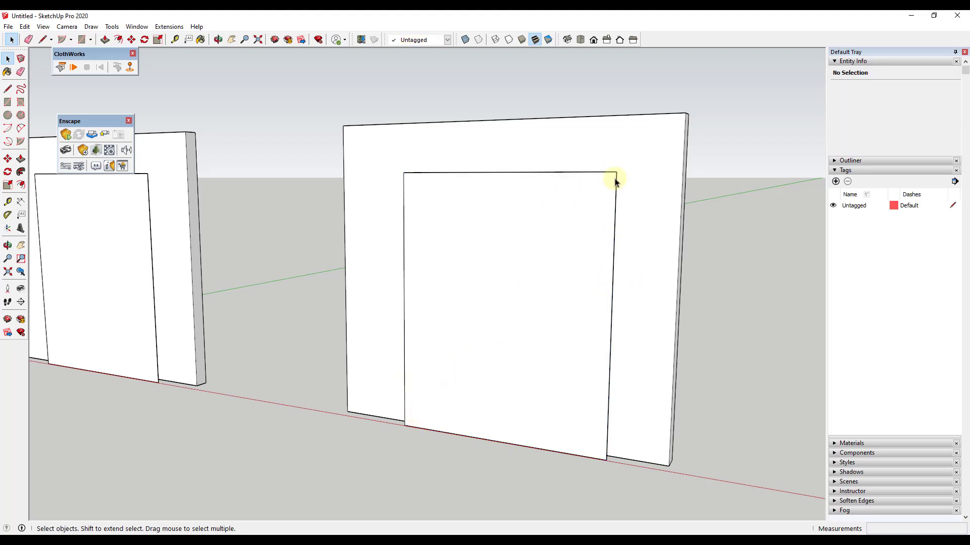
Step: Add ClothWorks pins at both upper corners of the copied curtain
left_click(533, 354)
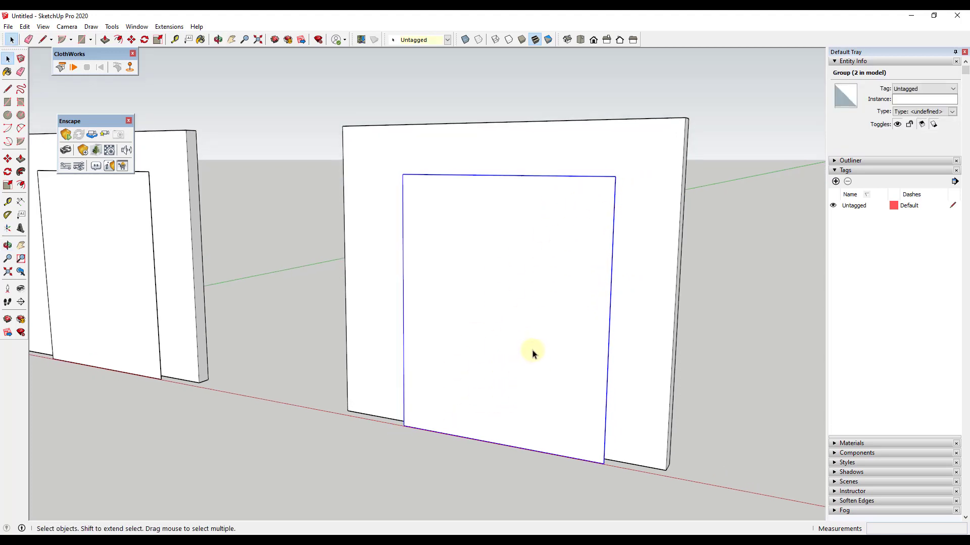
middle_click_drag(507, 337, 571, 275)
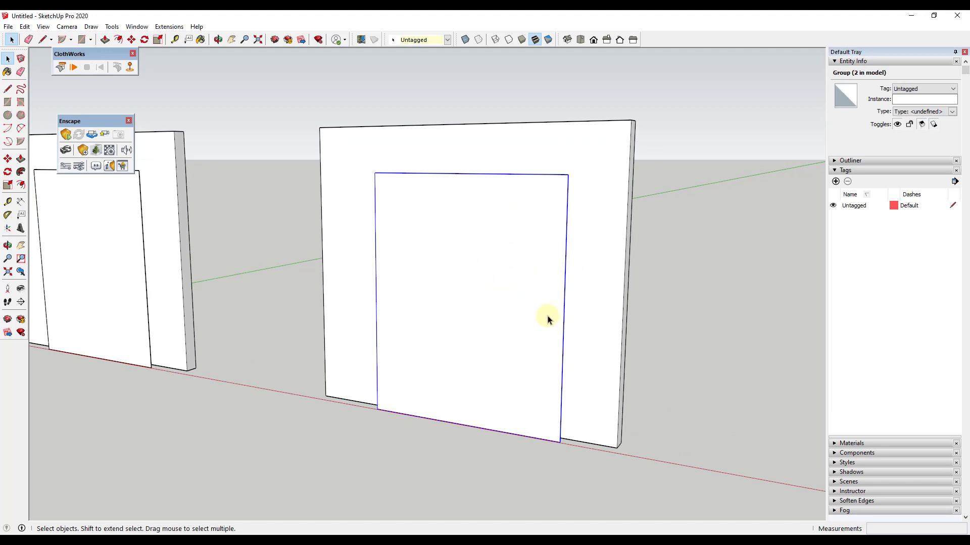
left_click(131, 72)
left_click(374, 174)
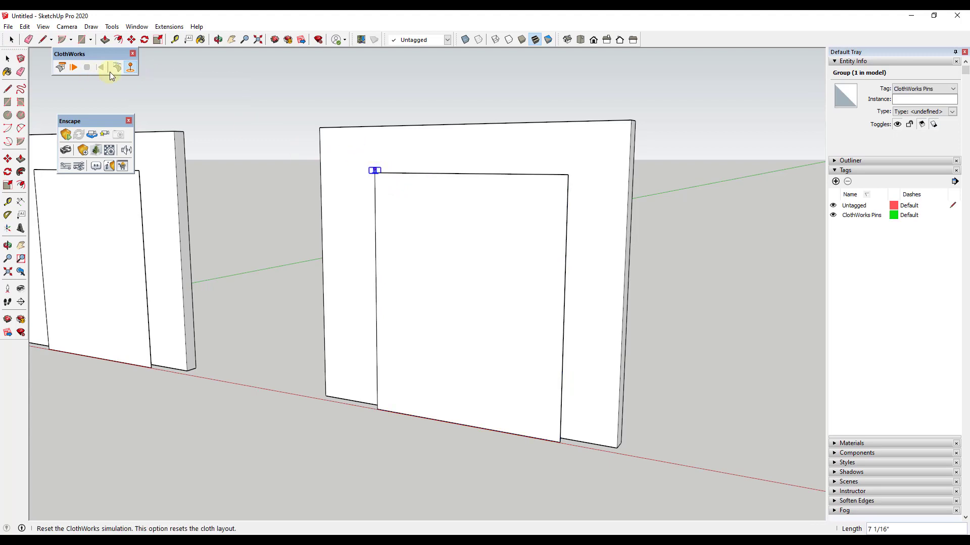
left_click(567, 175)
scroll(581, 190, "up", 1)
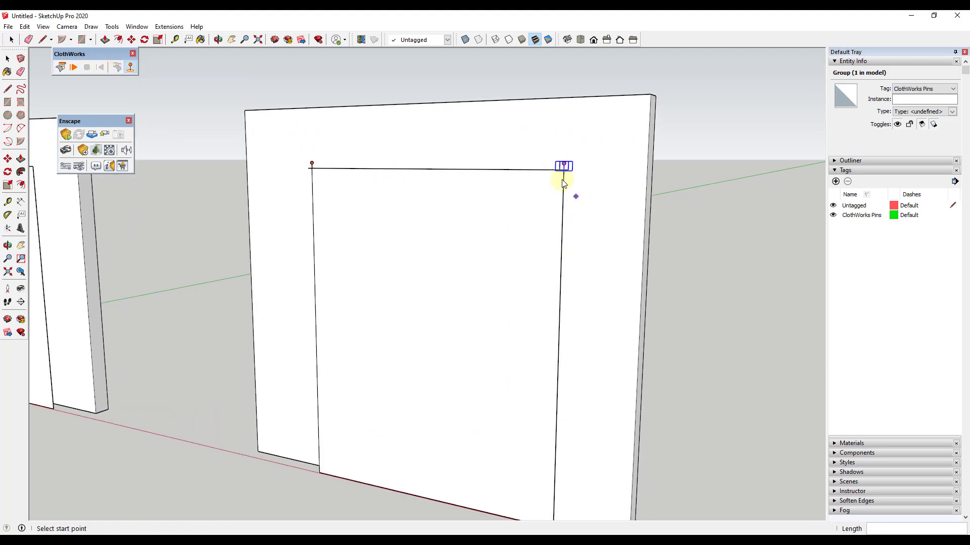
Step: Run the ClothWorks simulation on the copied curtain with its two corner pins, and reset it
scroll(526, 253, "down", 2)
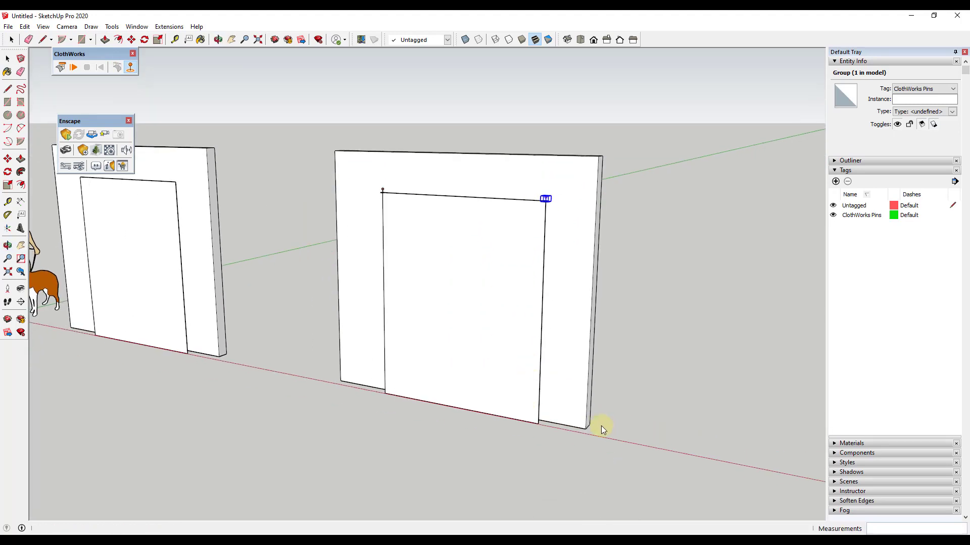
scroll(603, 426, "up", 1)
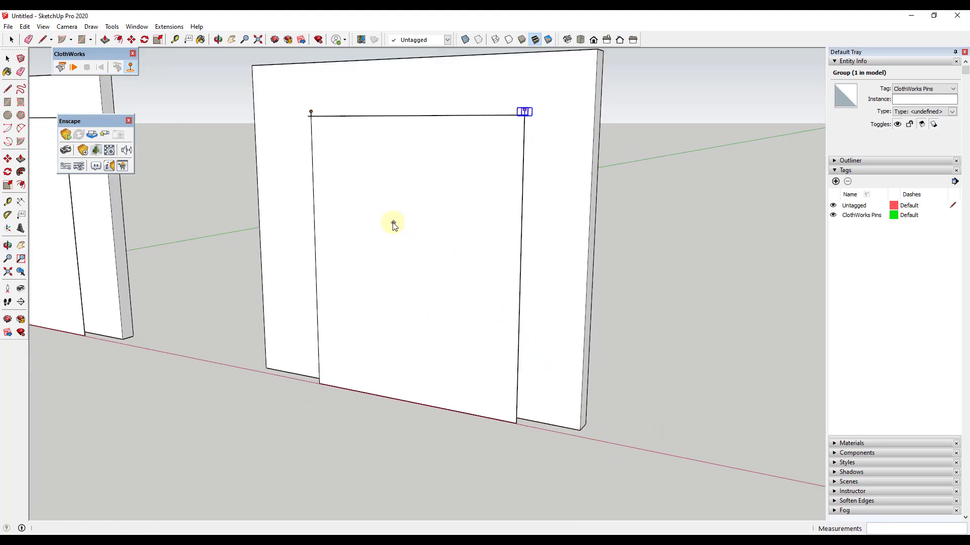
left_click(74, 67)
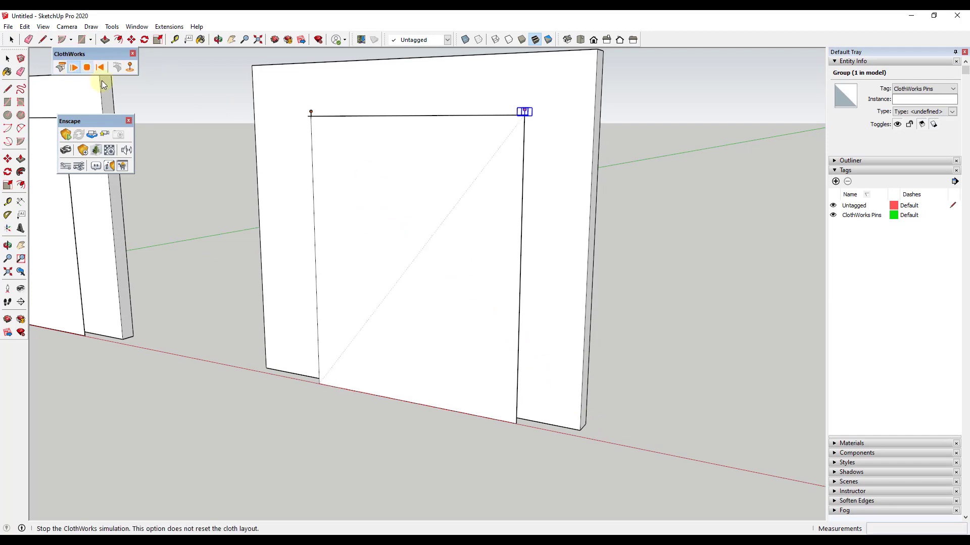
middle_click_drag(565, 186, 399, 353)
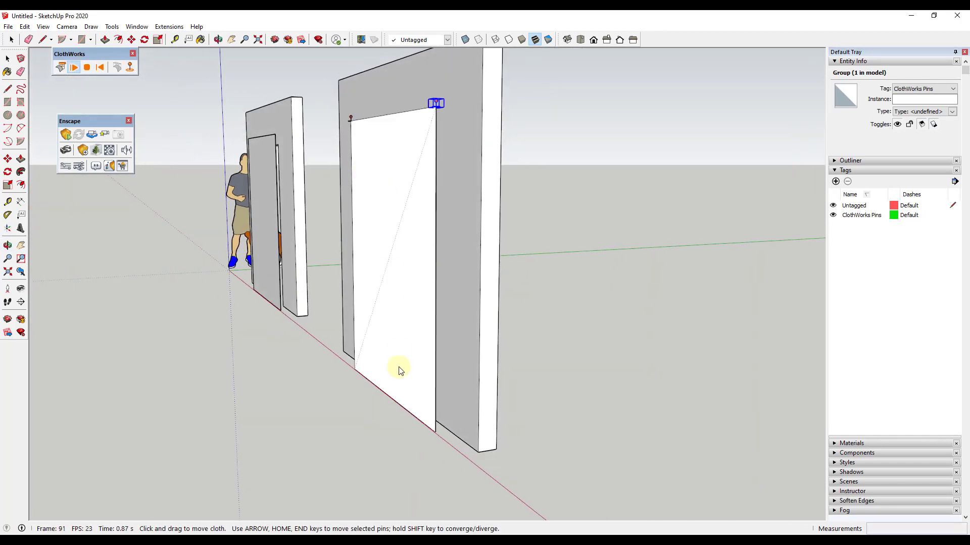
mouse_move(398, 381)
left_mouse_down()
mouse_move(384, 381)
mouse_move(410, 381)
mouse_move(379, 379)
mouse_move(417, 380)
mouse_move(396, 381)
left_mouse_up()
left_click(101, 69)
middle_click_drag(212, 219, 582, 222)
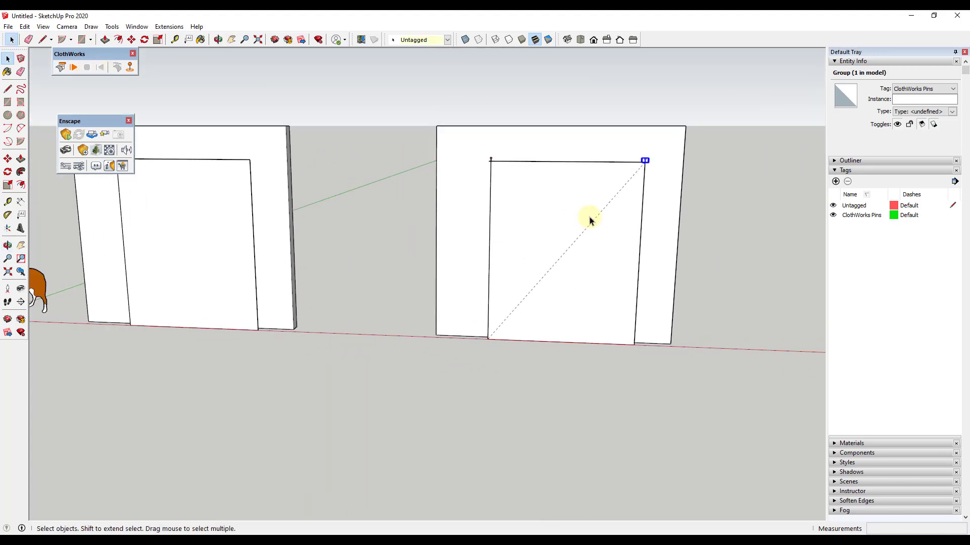
Step: Apply a ClothWorks quadrilateral grid to the copied curtain cloth
scroll(631, 223, "up", 3)
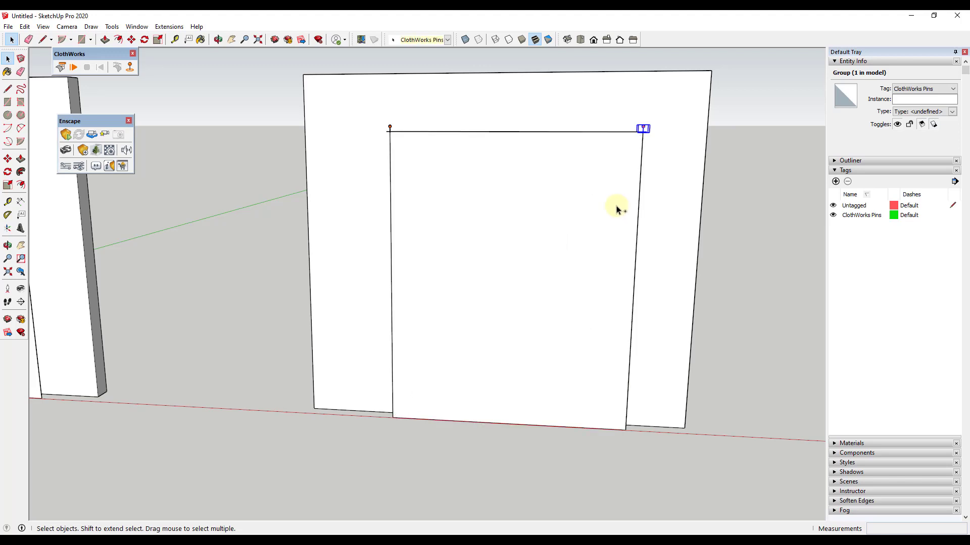
mouse_move(617, 247)
middle_mouse_down()
mouse_move(621, 238)
mouse_move(606, 236)
middle_mouse_up()
left_click(601, 235)
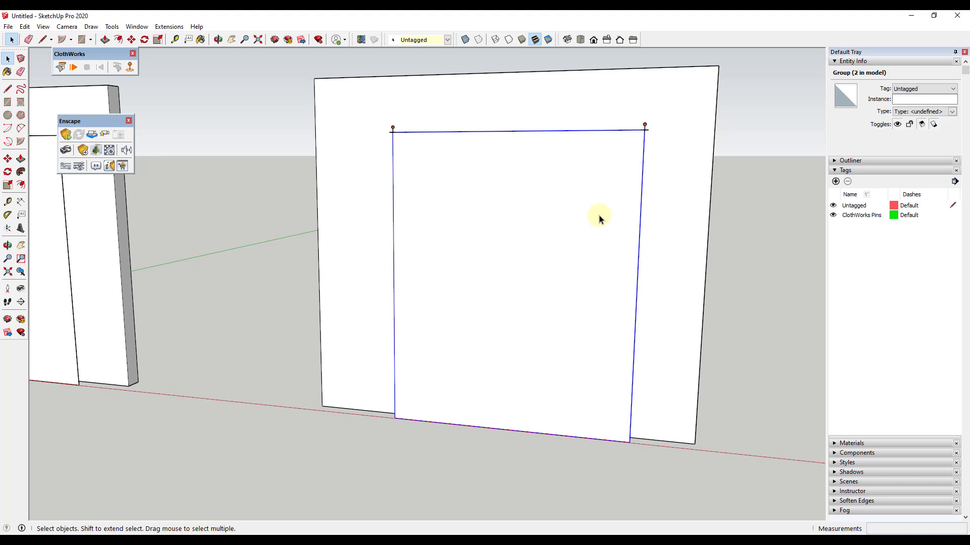
middle_click_drag(600, 218, 656, 225)
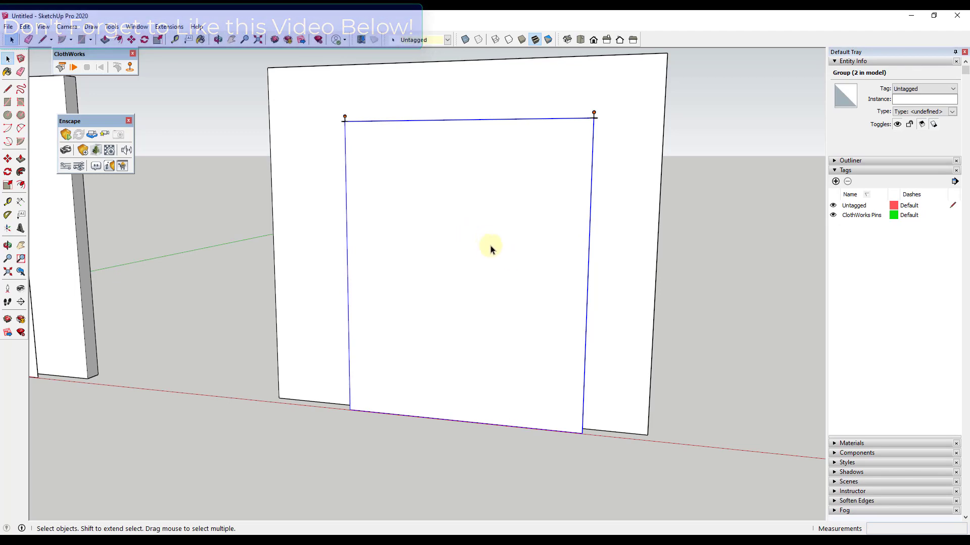
right_click(489, 278)
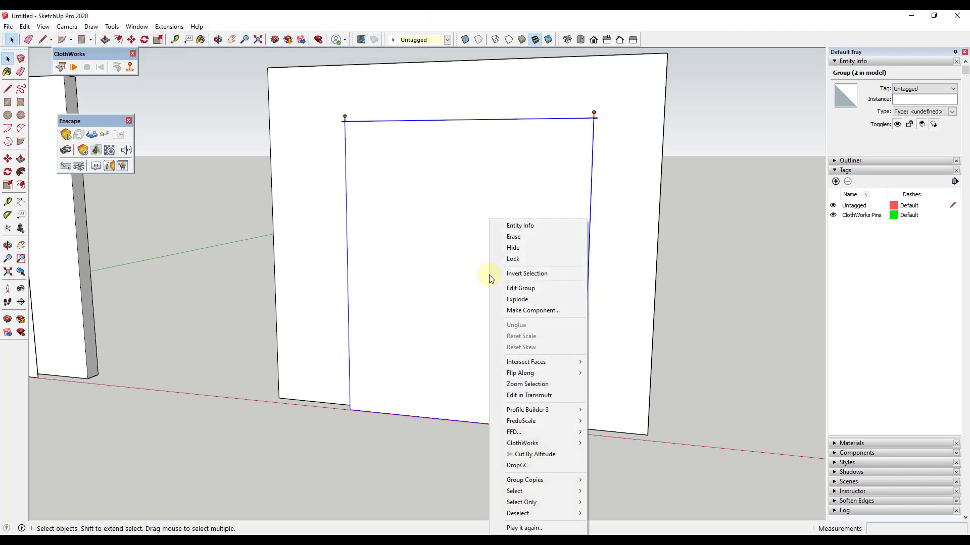
mouse_move(546, 443)
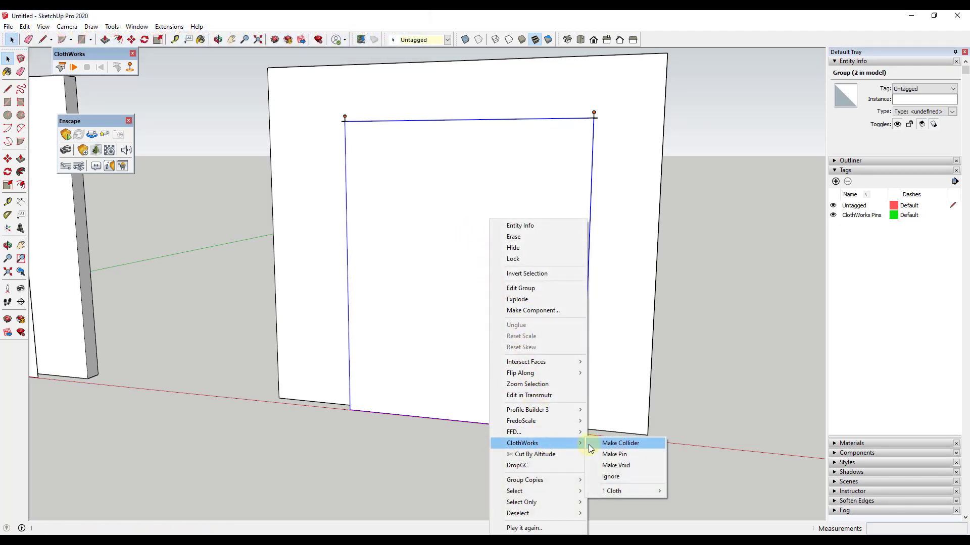
mouse_move(613, 490)
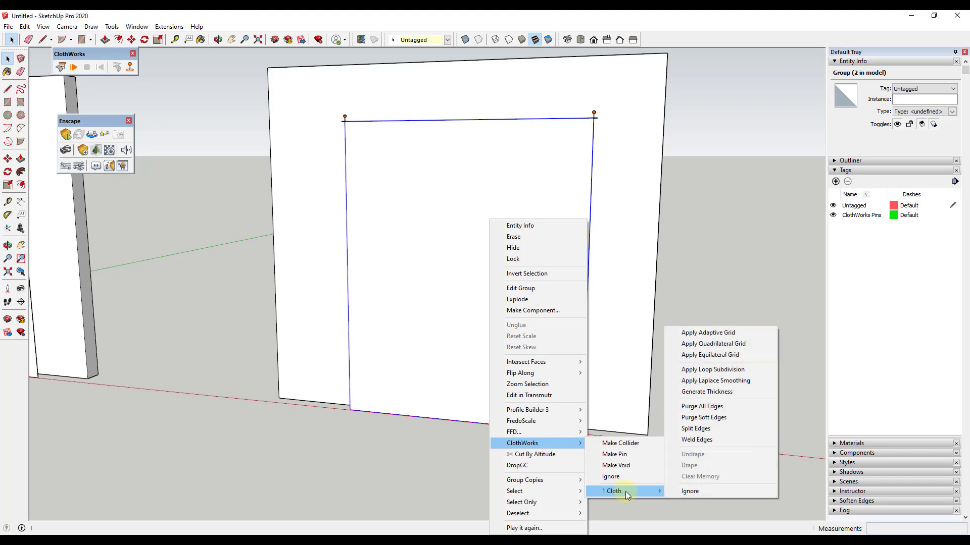
left_click(742, 346)
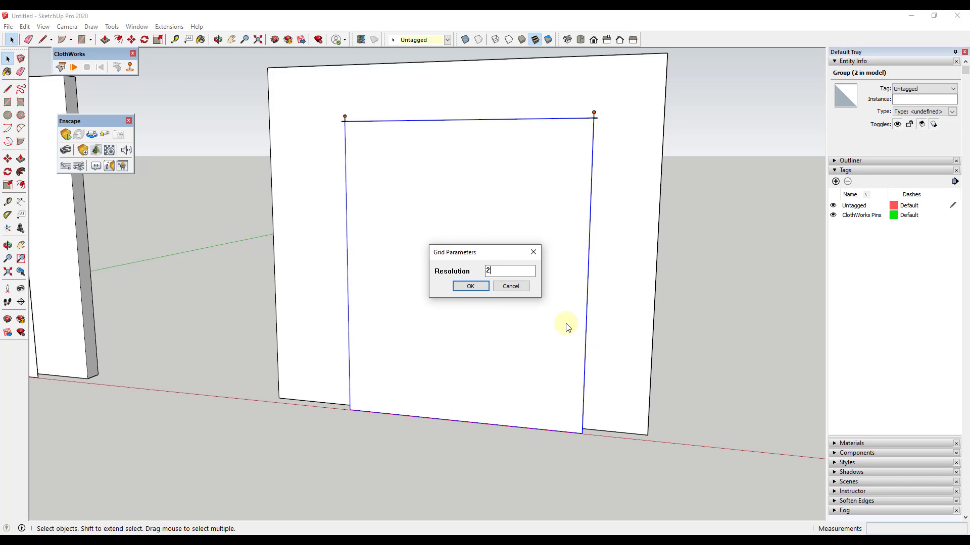
key("Return")
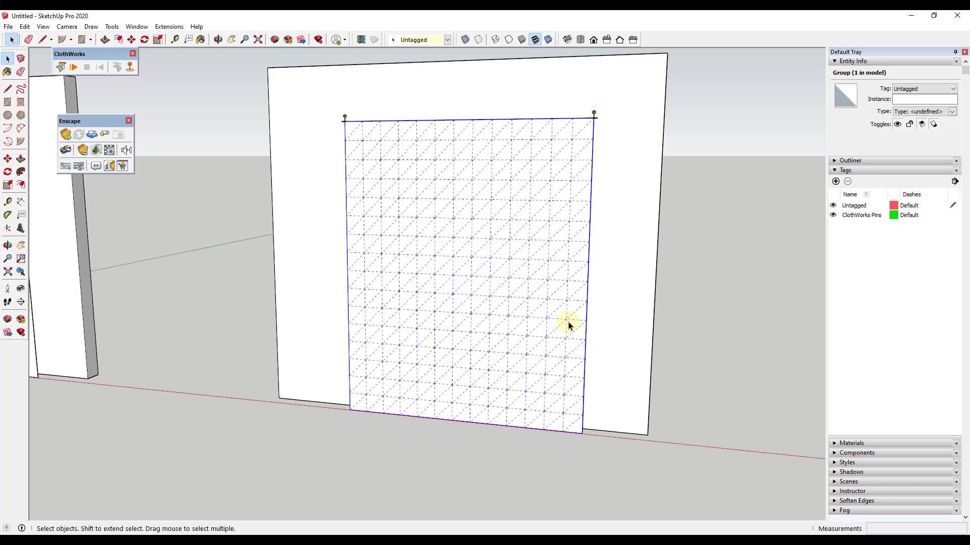
Step: Start the ClothWorks simulation on the gridded curtain
middle_click_drag(475, 176, 377, 195)
left_click(74, 68)
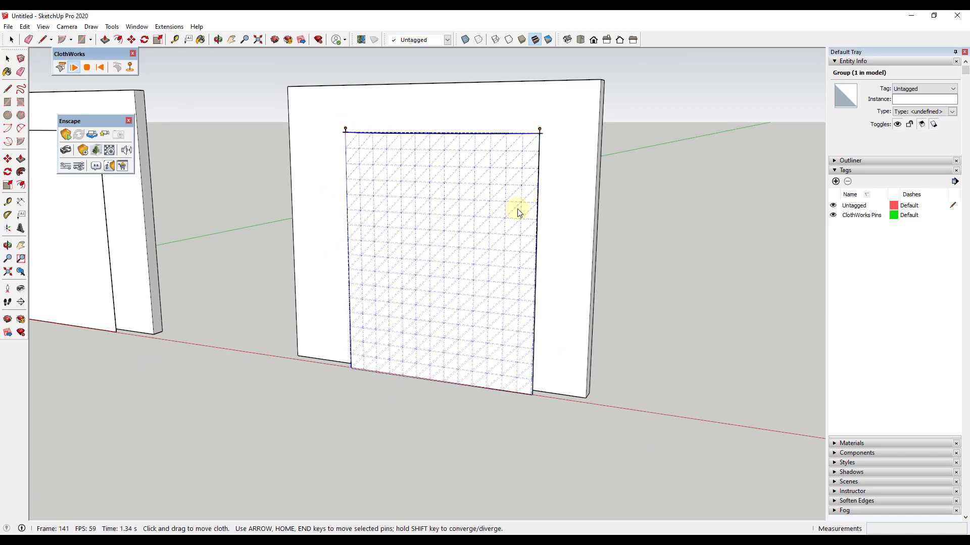
left_click(43, 27)
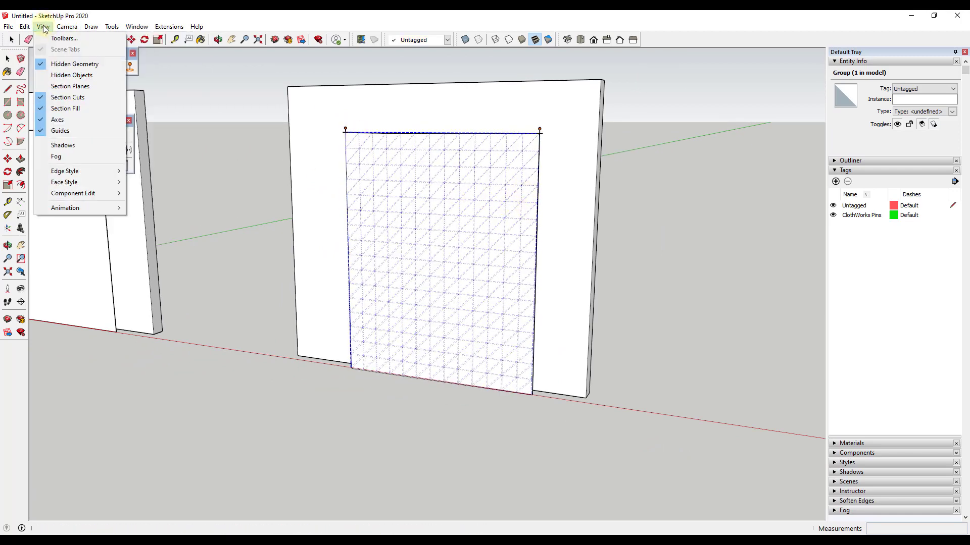
left_click(60, 64)
Step: Slide the curtain's upper-right pin along the red axis toward the opposite pin, inspect the folds, and reset the simulation
scroll(431, 251, "up", 4)
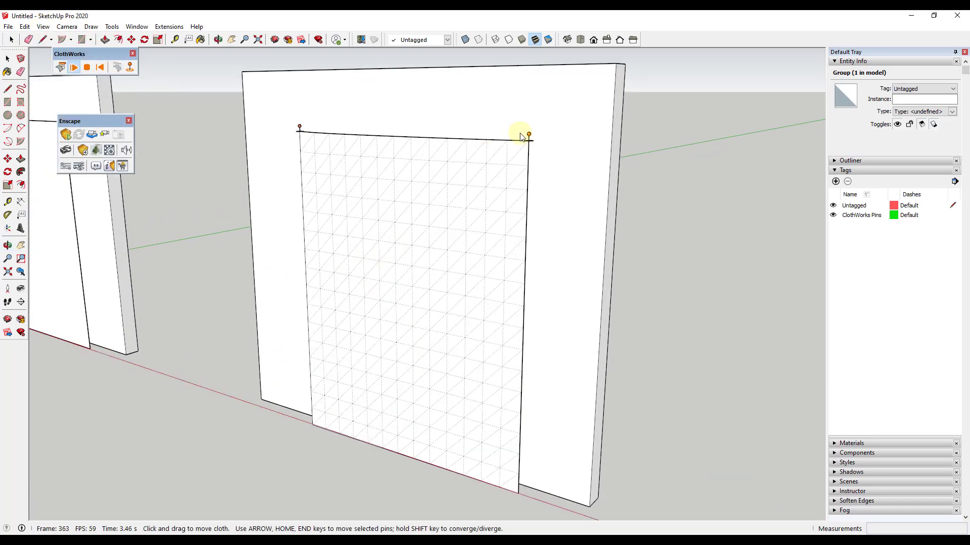
left_click(530, 136)
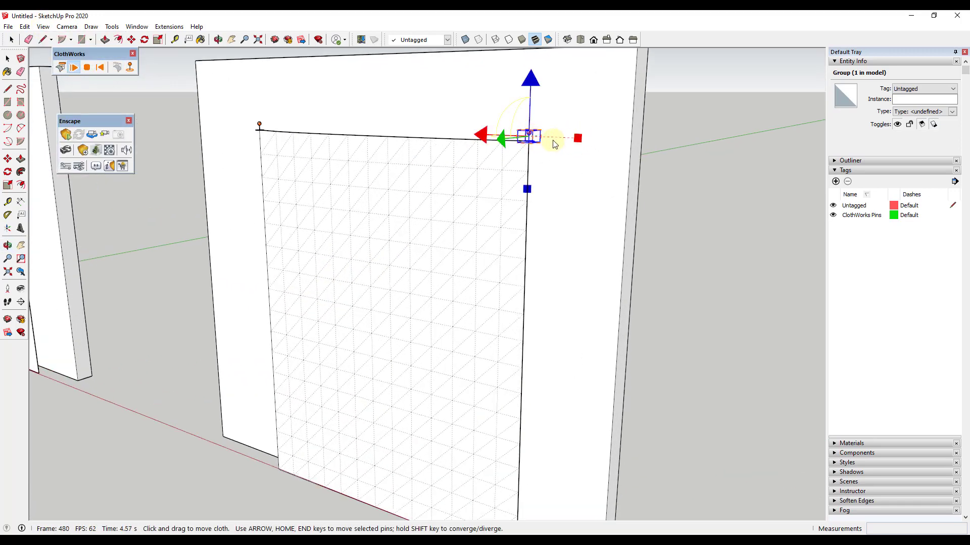
left_click_drag(481, 132, 330, 145)
middle_click_drag(330, 145, 361, 165)
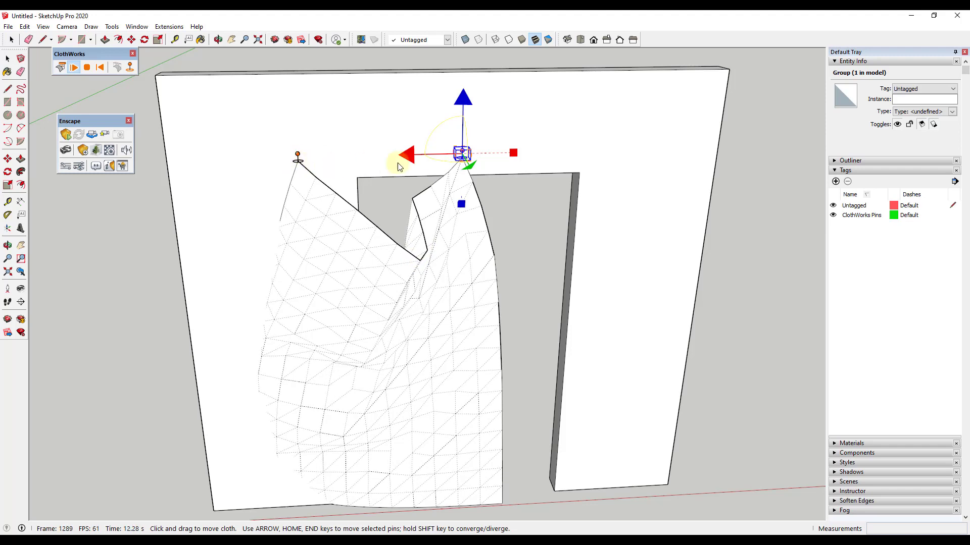
left_click(313, 162)
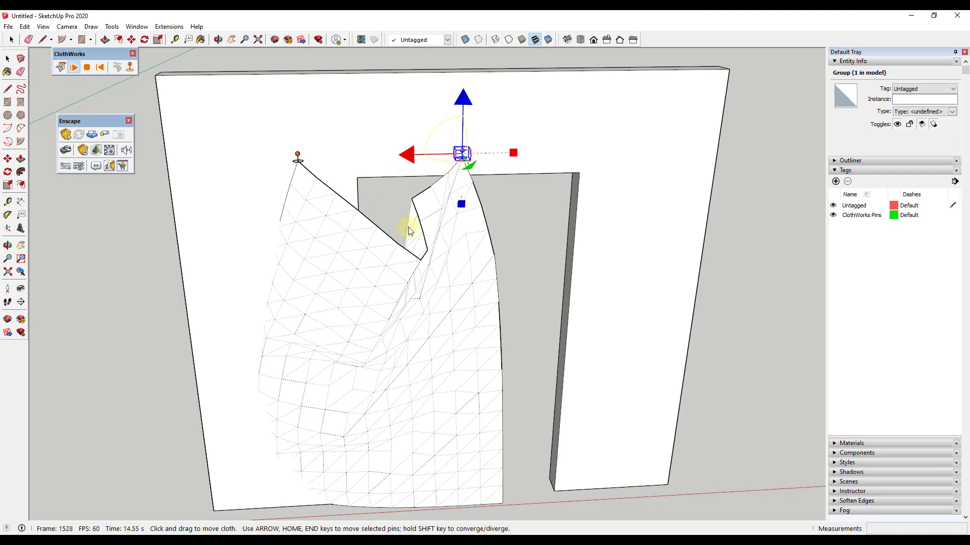
middle_click_drag(404, 247, 455, 210)
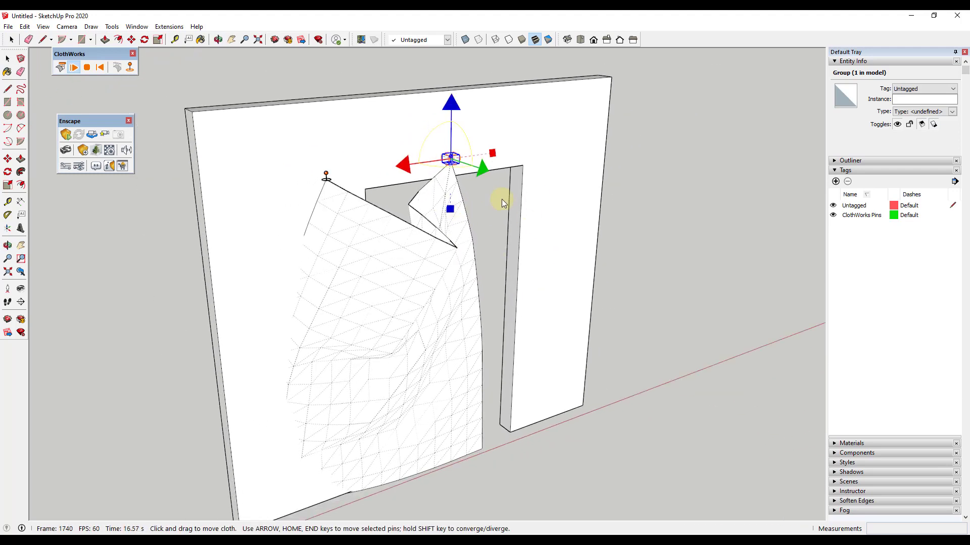
left_click(101, 67)
Step: Erase the ClothWorks pin at the upper-left corner of the copied curtain
middle_click_drag(538, 259, 526, 226)
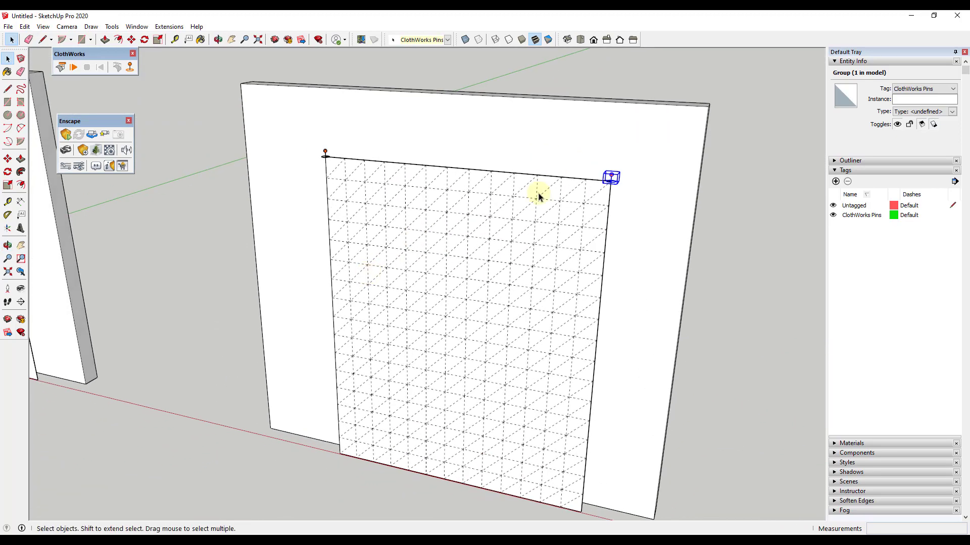
scroll(611, 174, "up", 4)
scroll(612, 176, "down", 1)
scroll(260, 154, "up", 1)
scroll(260, 153, "up", 2)
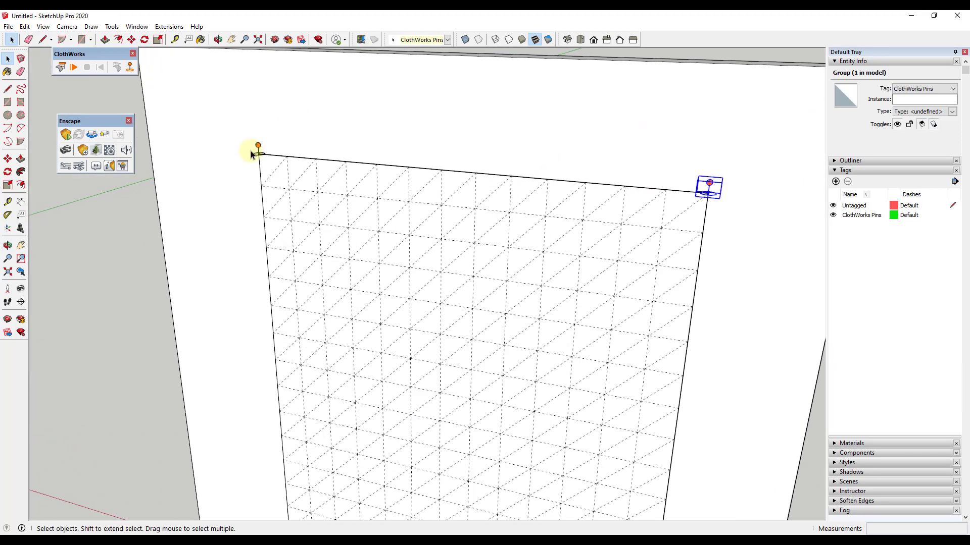
scroll(261, 151, "down", 3)
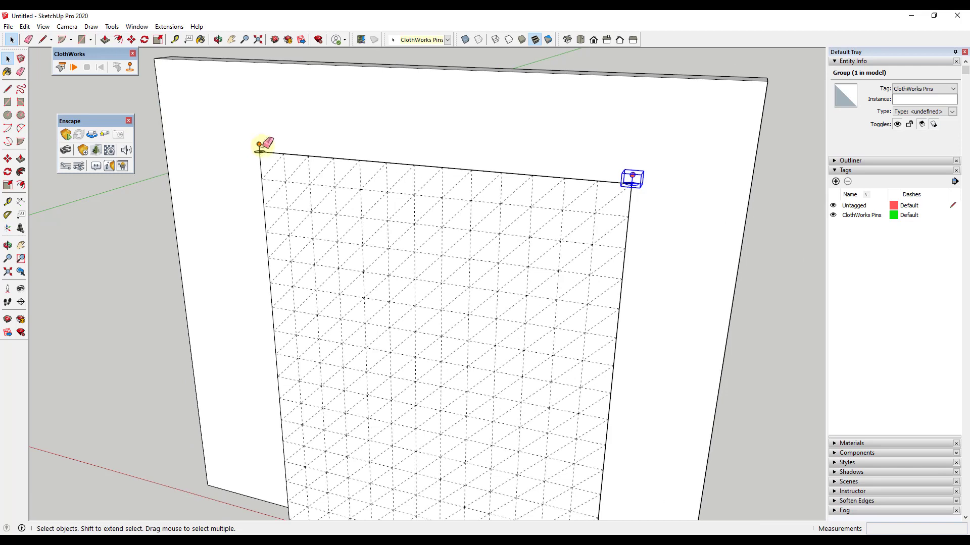
key("e")
left_click(259, 146)
key("space")
Step: Copy the upper-right pin to the curtain's upper-left corner and divide the distance into 10 equal spacings with /10
scroll(621, 177, "up", 1)
left_click(626, 171)
scroll(626, 177, "up", 3)
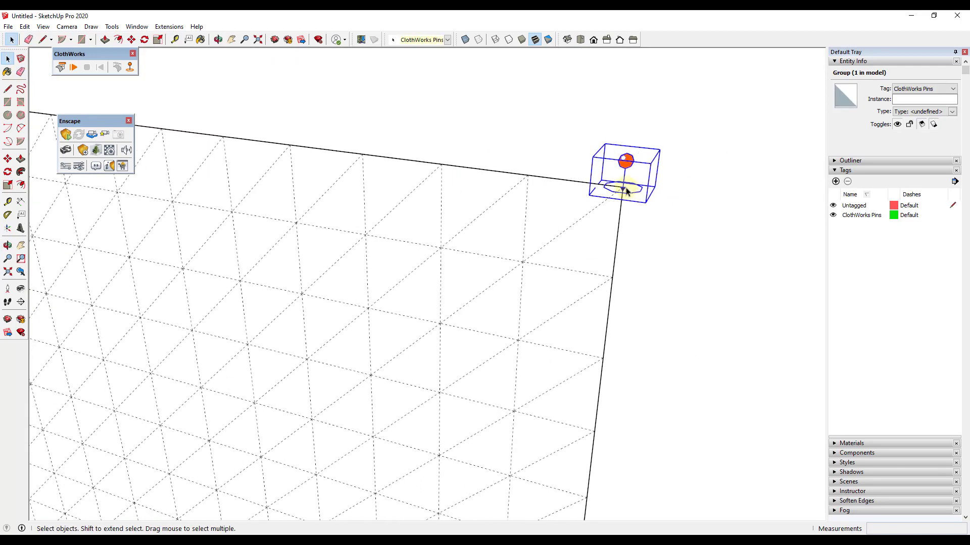
key("m")
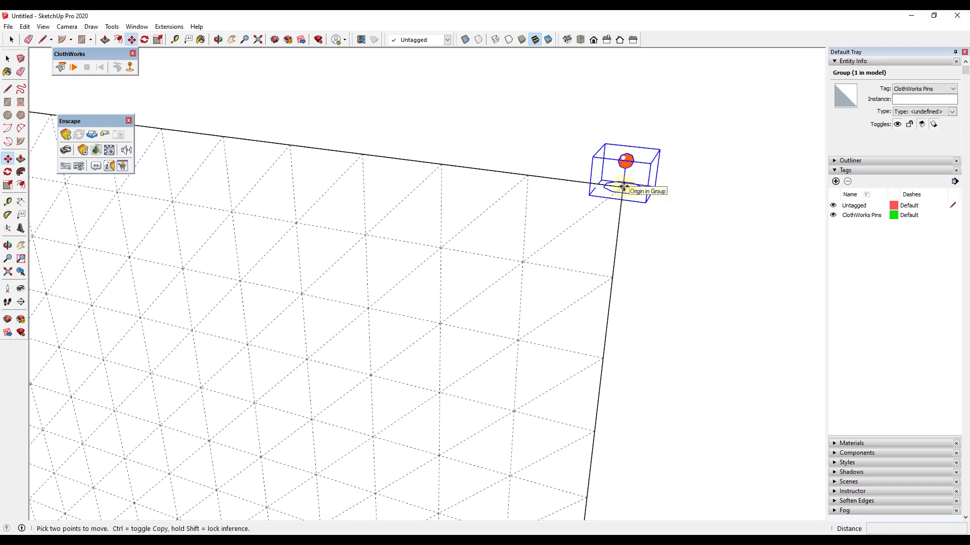
left_click(623, 188)
key("ctrl")
scroll(538, 172, "down", 2)
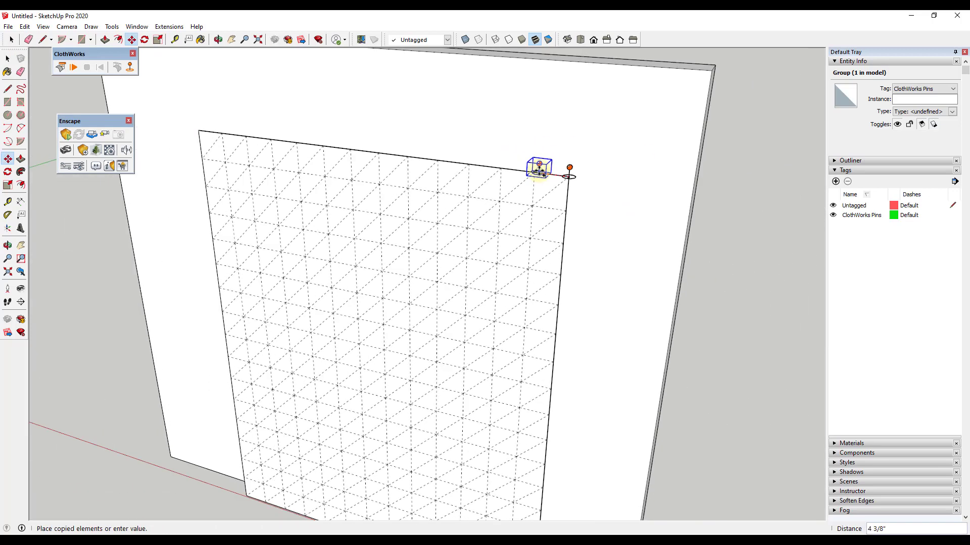
scroll(539, 170, "down", 2)
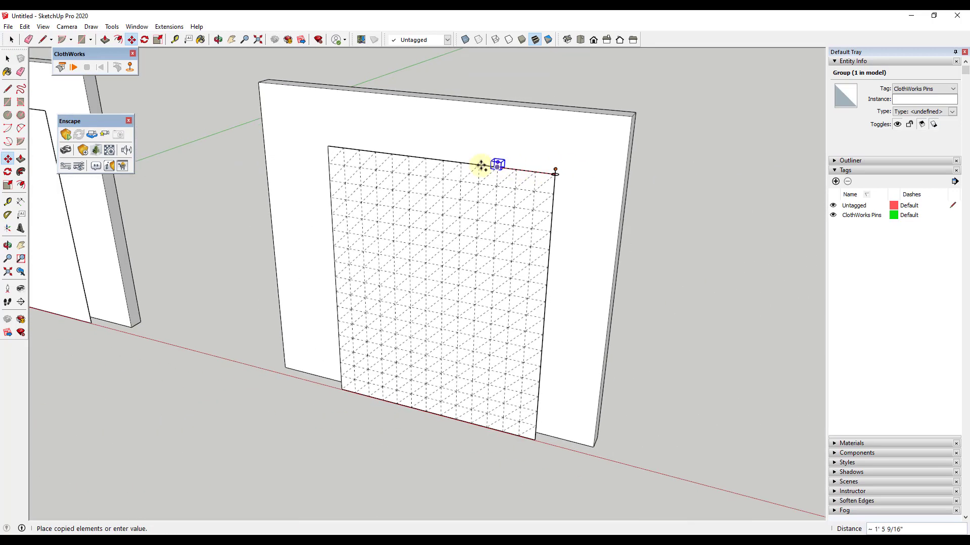
left_click(328, 145)
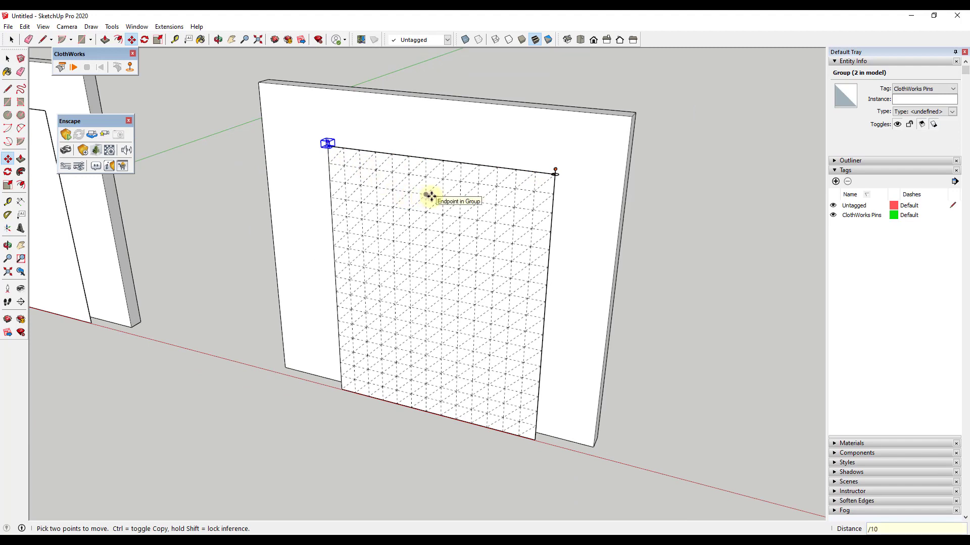
key("Return")
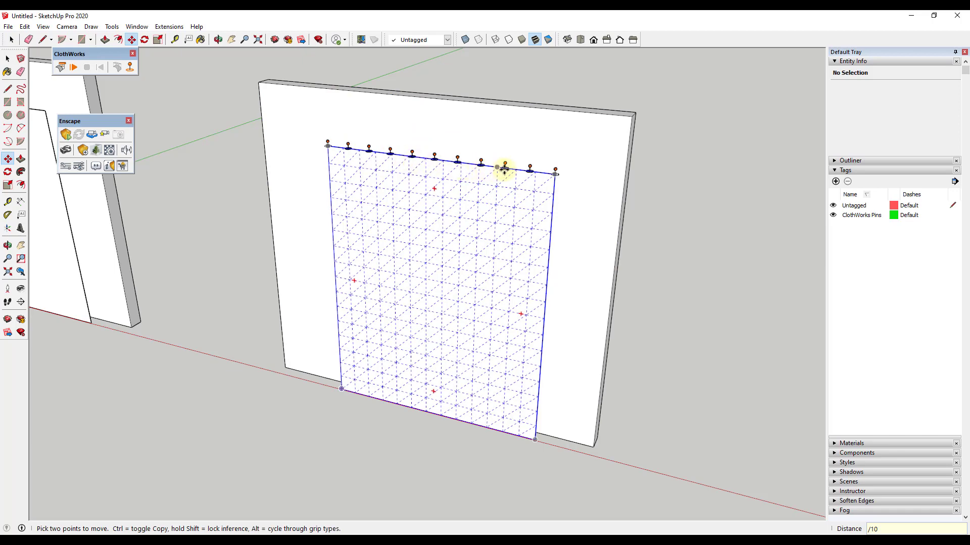
middle_click_drag(524, 264, 544, 306)
key("space")
Step: Start the ClothWorks simulation and select the whole row of pins along the curtain's top edge
middle_click_drag(502, 186, 533, 279)
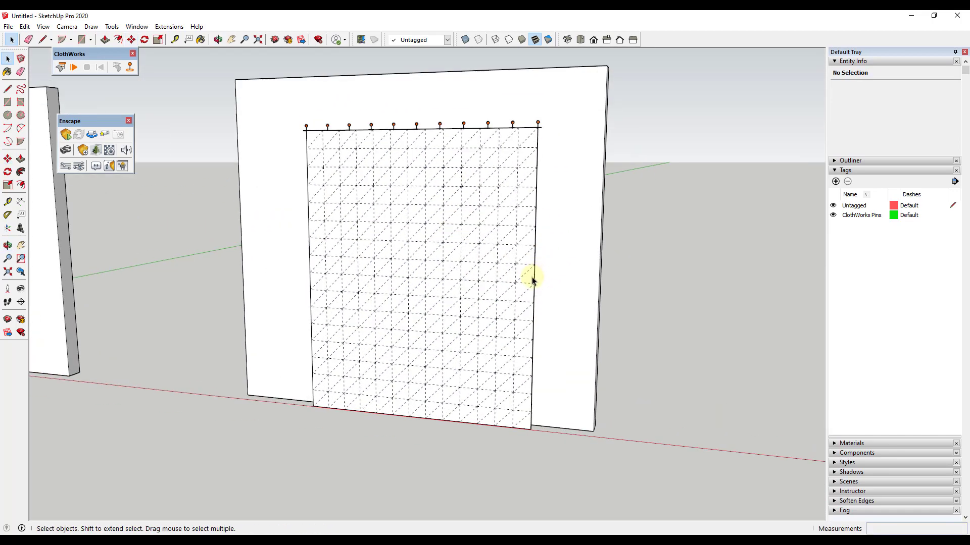
left_click(74, 68)
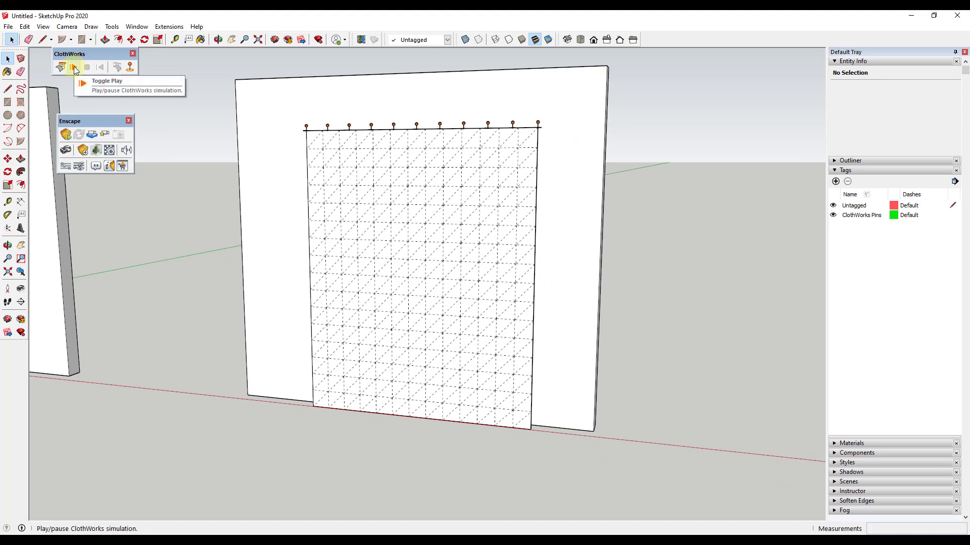
left_click(74, 67)
left_click_drag(277, 105, 557, 145)
left_click_drag(278, 125, 249, 138)
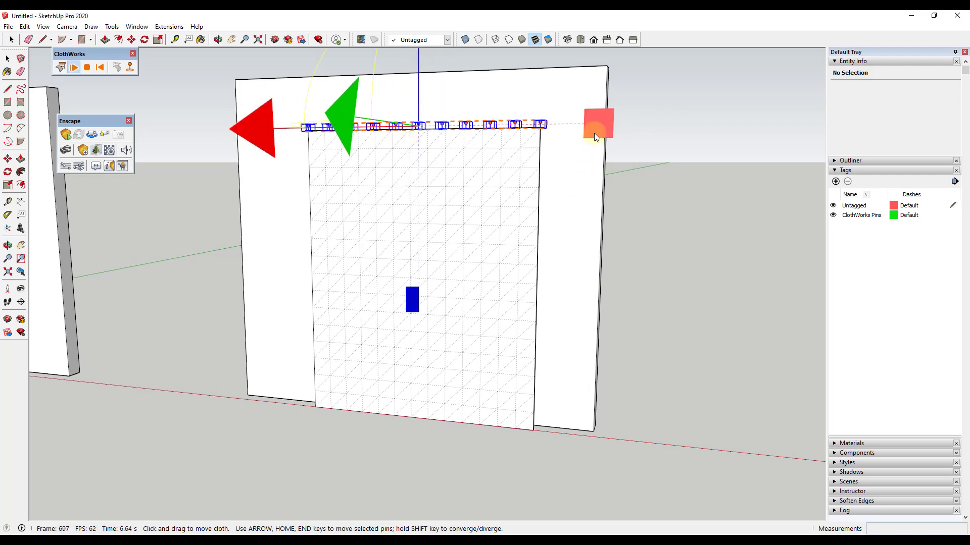
Step: Scale the selected row of pins inward along the red axis to gather the curtain, and examine the resulting folds
scroll(556, 195, "down", 3)
mouse_move(556, 195)
middle_mouse_down()
mouse_move(556, 256)
mouse_move(589, 161)
middle_mouse_up()
left_click_drag(591, 162, 502, 154)
scroll(486, 168, "up", 3)
scroll(486, 168, "up", 2)
mouse_move(450, 162)
middle_mouse_down()
mouse_move(563, 184)
mouse_move(434, 161)
middle_mouse_up()
scroll(430, 159, "up", 2)
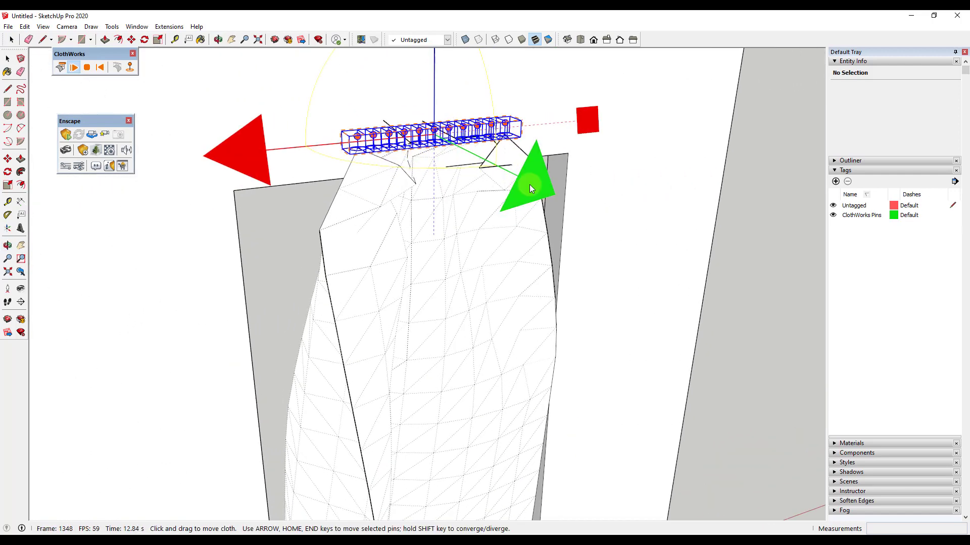
middle_click_drag(538, 190, 515, 163)
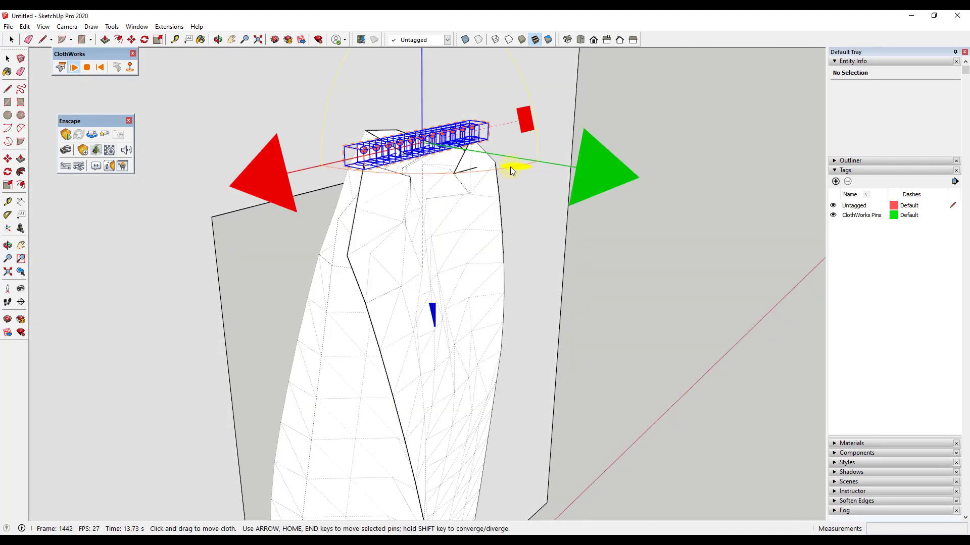
scroll(515, 162, "down", 2)
middle_click_drag(494, 219, 476, 190)
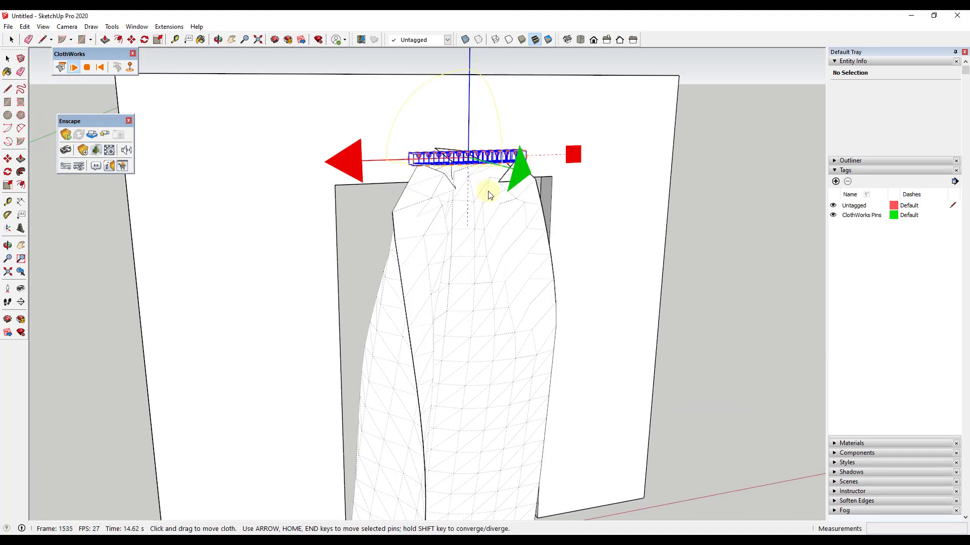
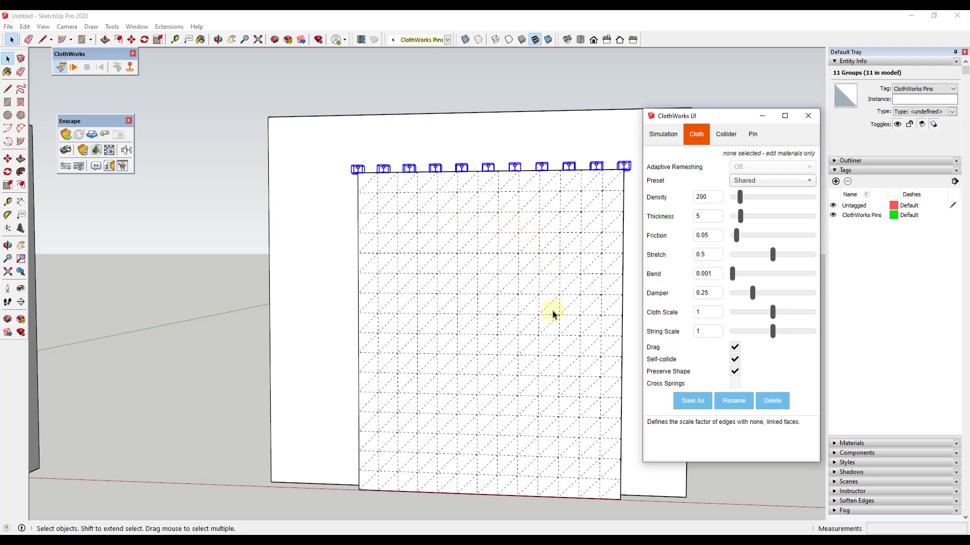
Step: Start the ClothWorks simulation and move the whole row of curtain pins away from the wall along the green axis
left_click(810, 119)
middle_click_drag(325, 262, 406, 224)
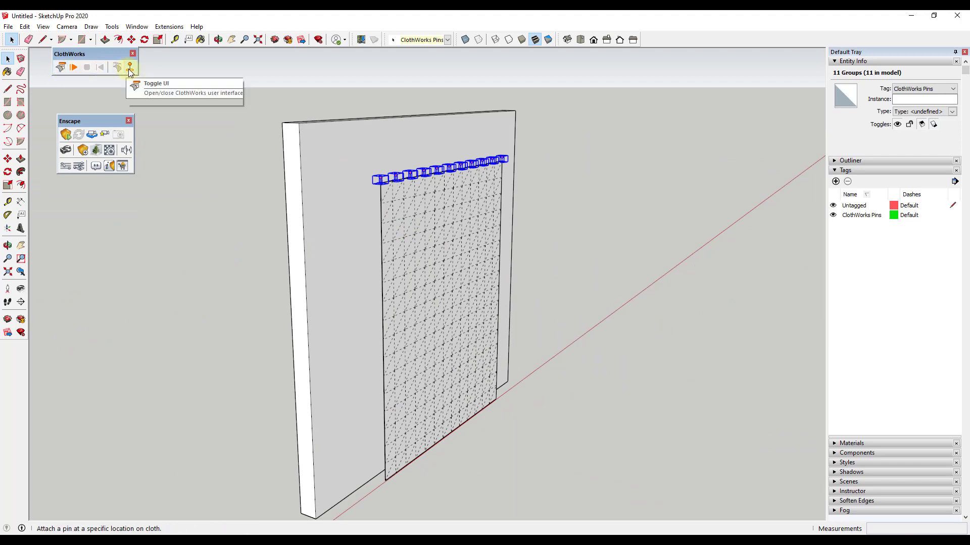
left_click(73, 67)
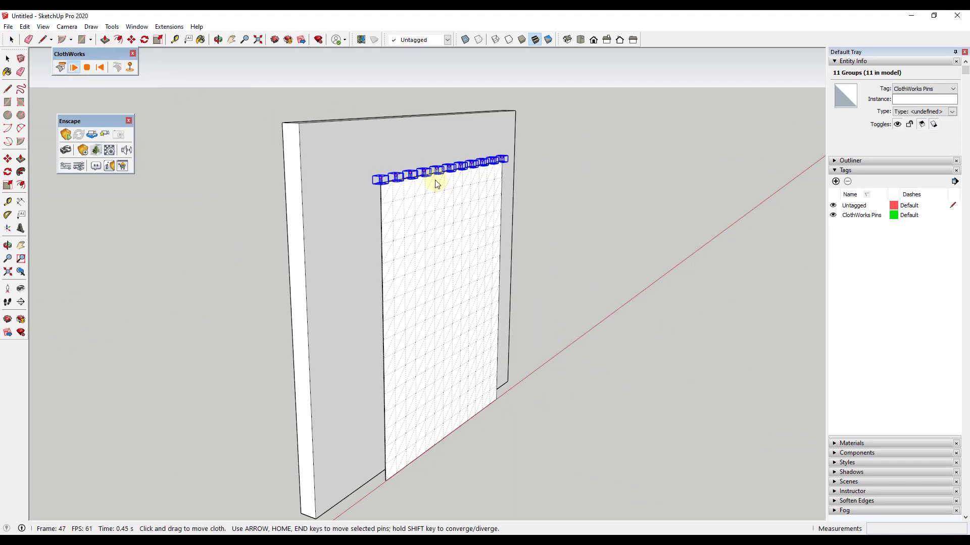
scroll(440, 183, "up", 3)
left_click_drag(322, 118, 550, 202)
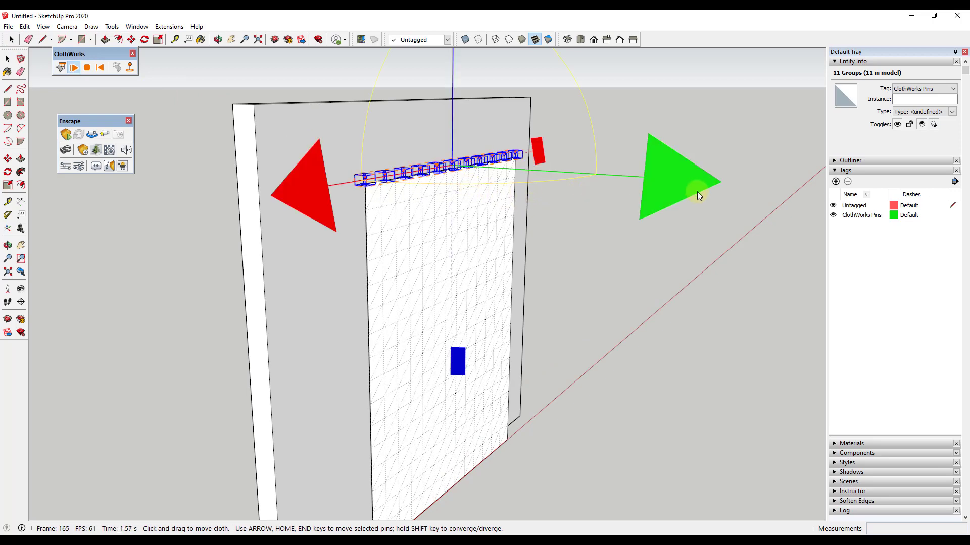
left_click_drag(684, 186, 709, 189)
left_click(384, 217)
mouse_move(384, 216)
middle_mouse_down()
mouse_move(497, 214)
mouse_move(366, 217)
mouse_move(373, 212)
middle_mouse_up()
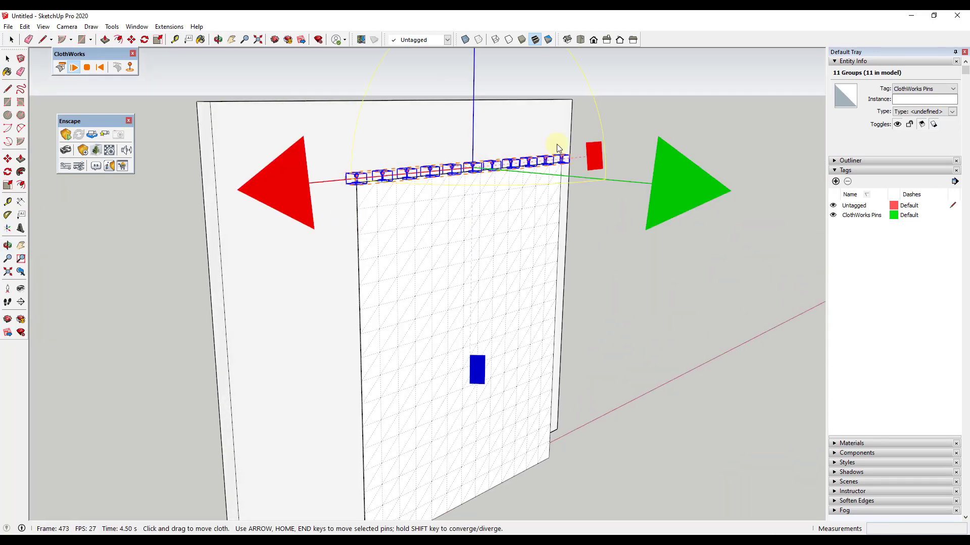
Step: Scale the row of pins tightly inward along the red axis to gather the curtain in front of the doorway
left_click_drag(589, 160, 502, 158, "shift")
scroll(467, 217, "up", 3)
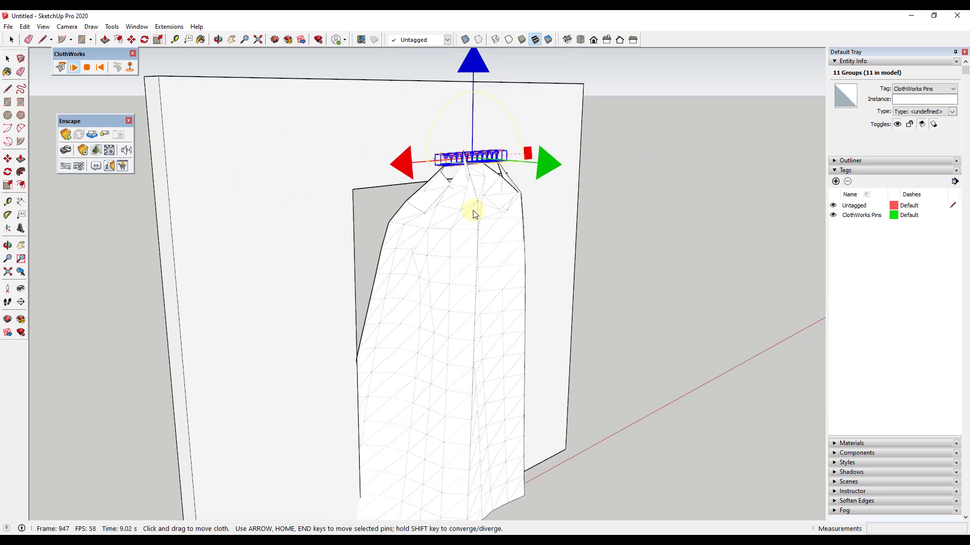
middle_click_drag(431, 202, 476, 225)
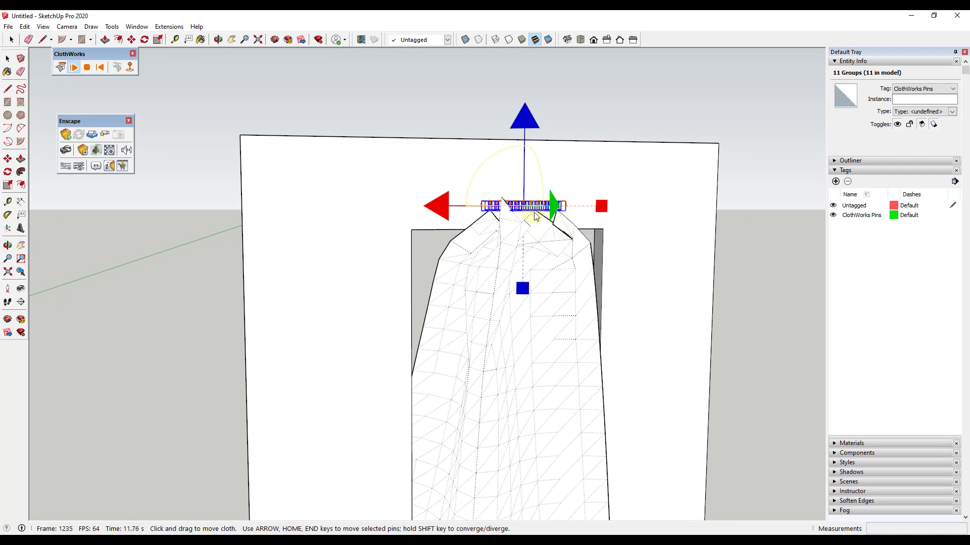
Step: Widen the pin row along the red axis until the curtain is only partly gathered, and stop the simulation
left_click_drag(599, 210, 803, 219)
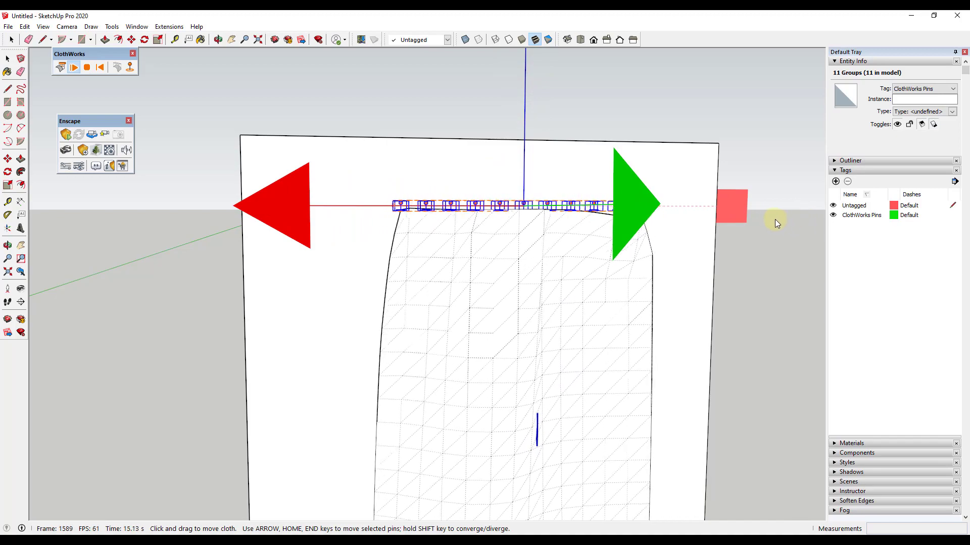
left_click_drag(710, 217, 679, 216)
left_click(632, 214)
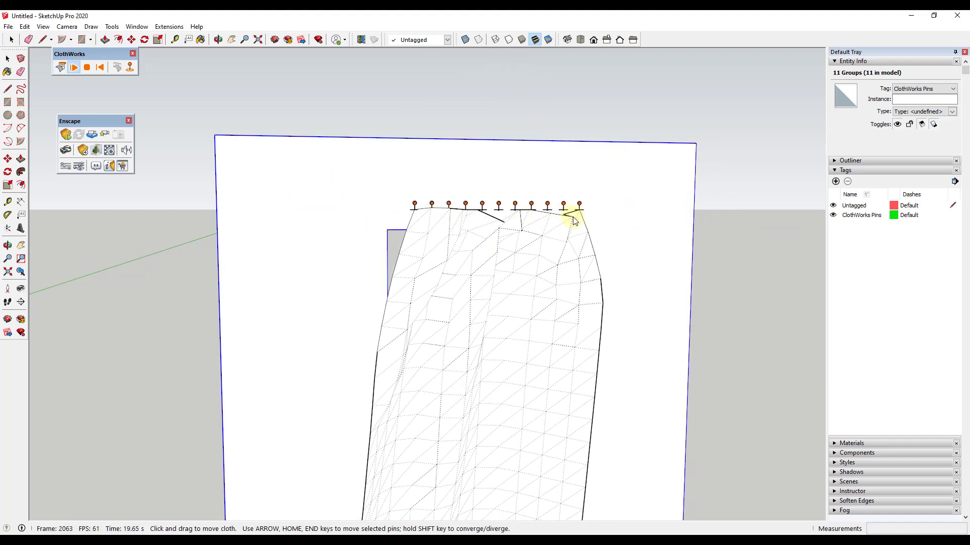
scroll(555, 268, "down", 5)
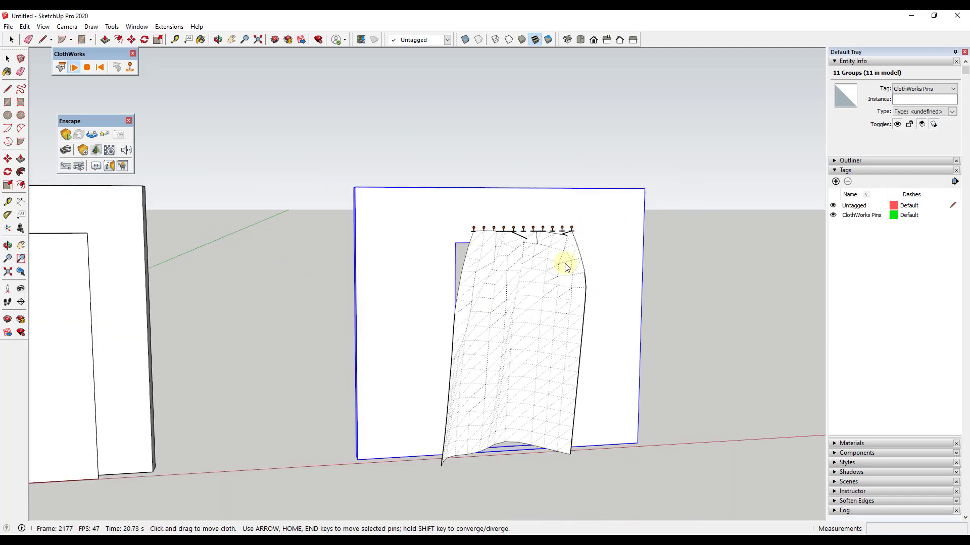
left_click(87, 67)
Step: Copy the original wall and flat curtain panel to an empty spot beyond the gathered curtain
scroll(509, 233, "down", 3)
left_click(509, 236)
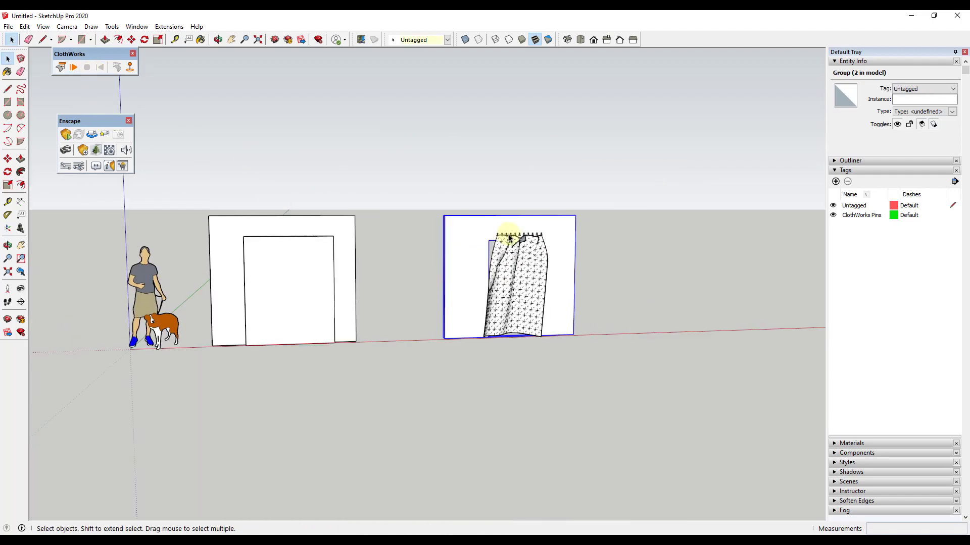
left_click(233, 237)
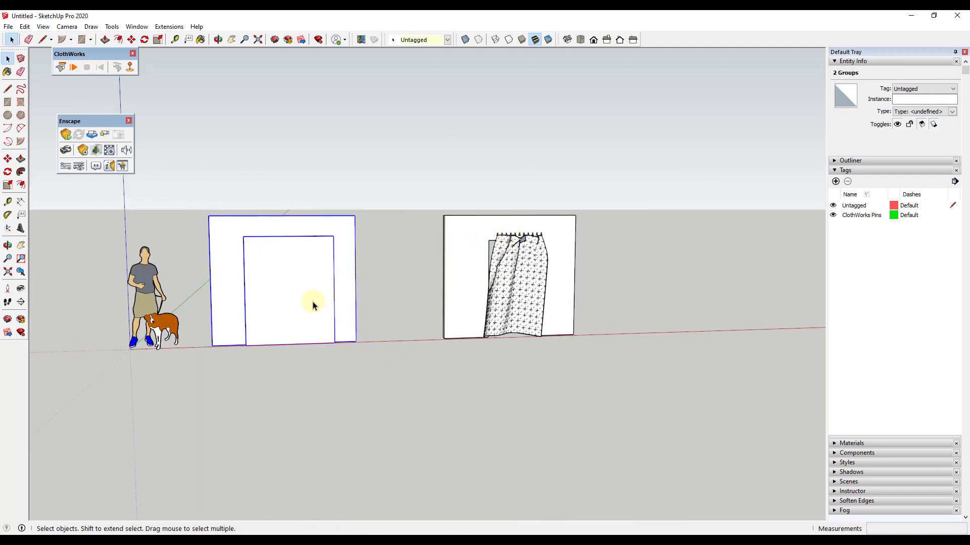
key("m")
key("ctrl")
left_click(271, 303)
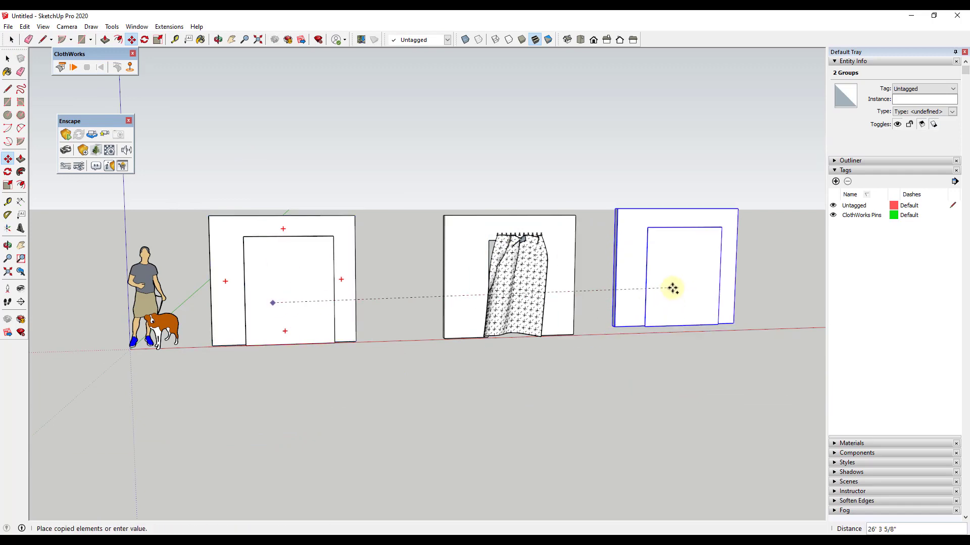
left_click(707, 292)
Step: Make the flat panel in front of the newly copied wall a ClothWorks cloth
scroll(790, 256, "up", 5)
middle_click_drag(737, 258, 470, 244, "shift")
key("space")
left_click(525, 273)
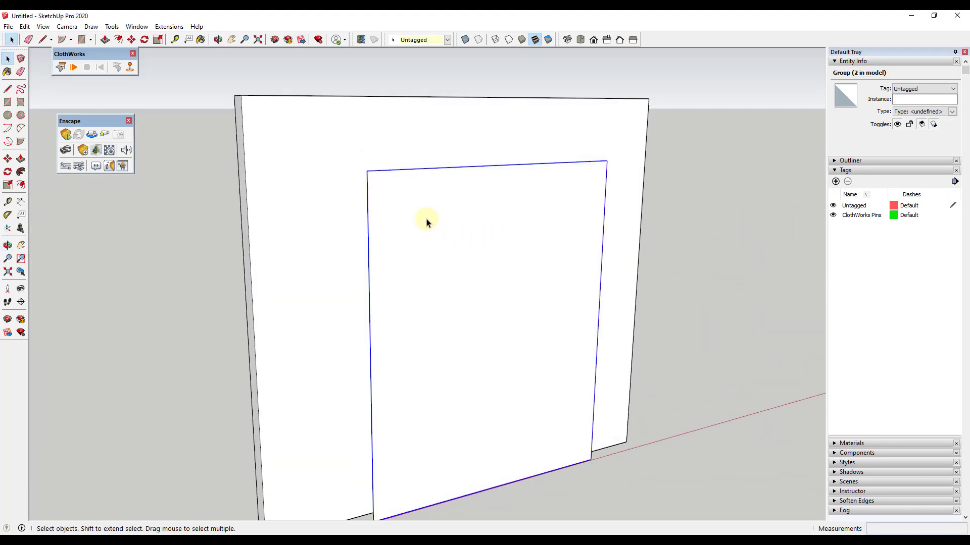
right_click(463, 272)
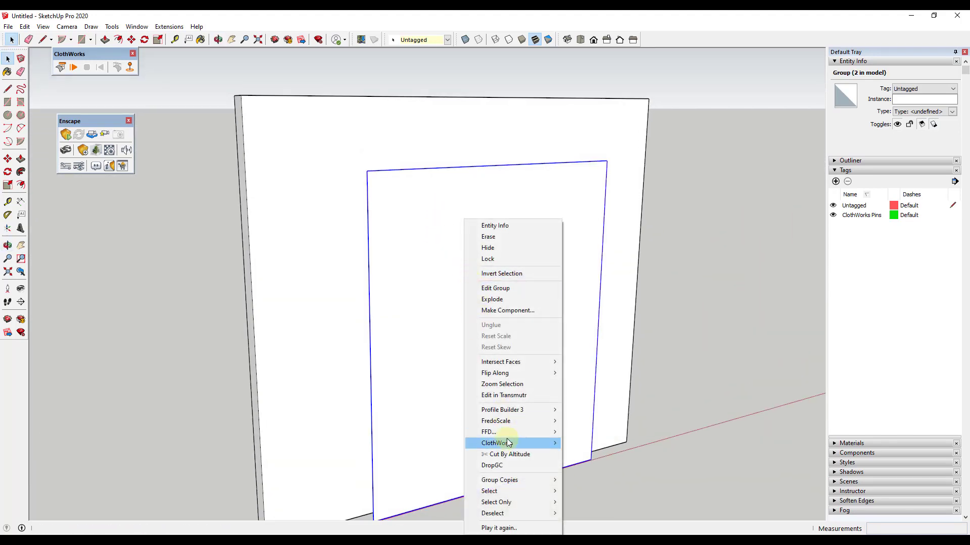
mouse_move(505, 443)
left_click(585, 445)
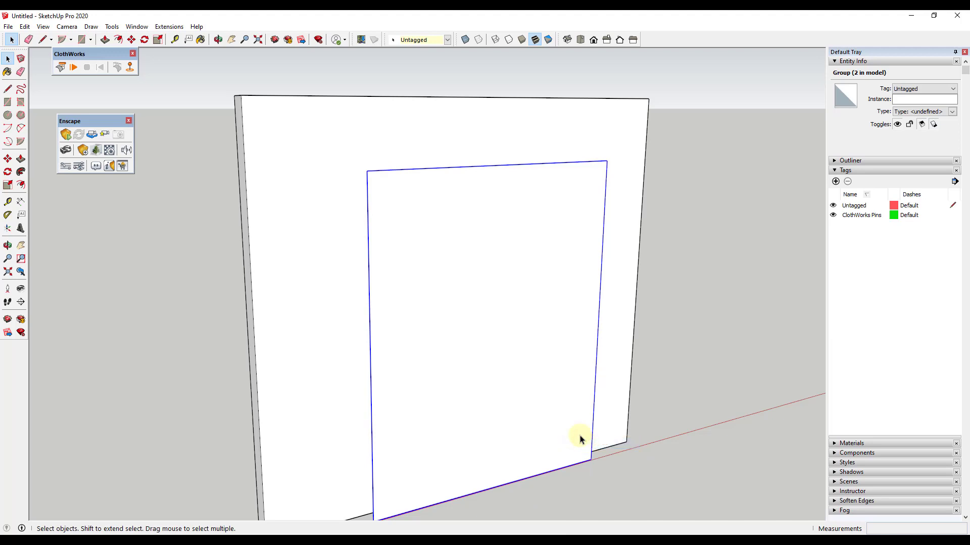
Step: Place a ClothWorks pin at the upper-left corner of the new curtain panel
left_click(130, 69)
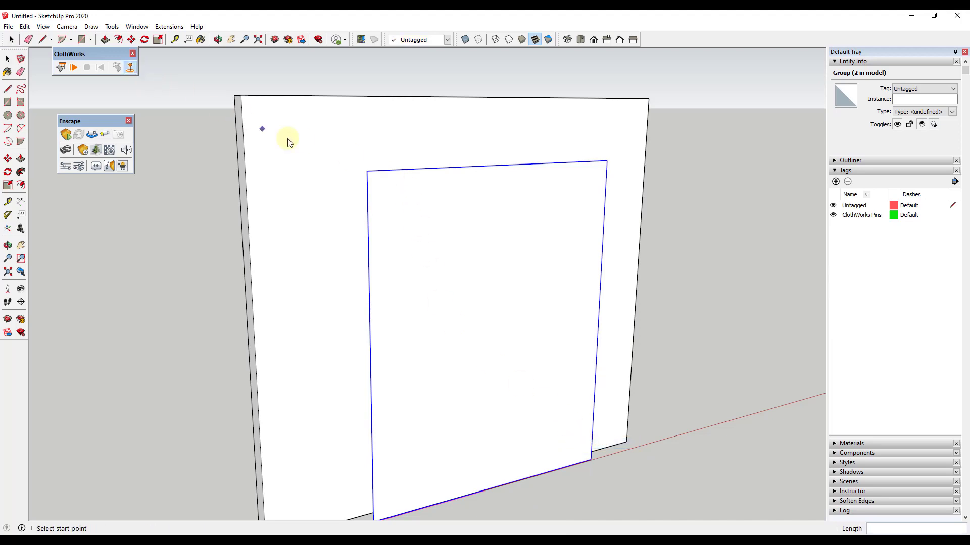
left_click(367, 171)
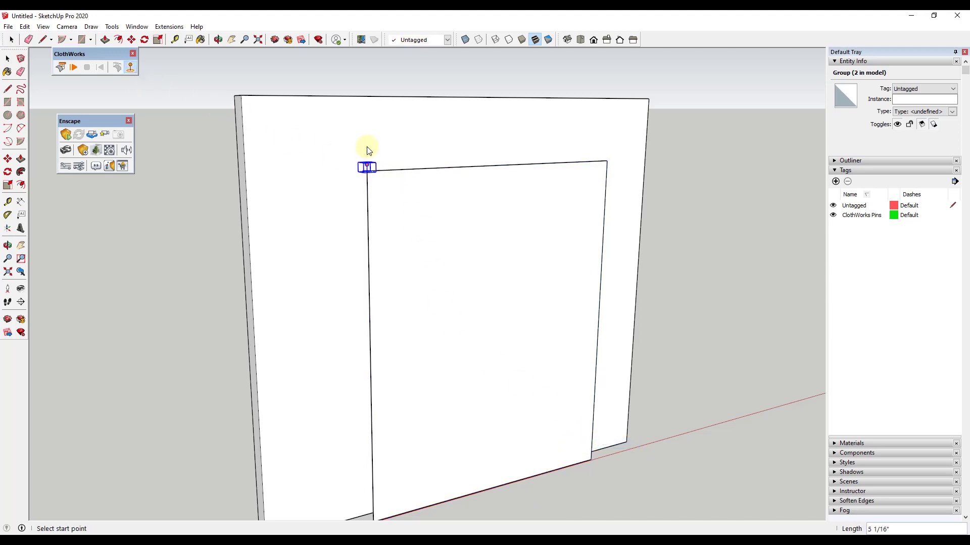
key("space")
Step: Apply a ClothWorks quadrilateral grid with resolution 2 to the new curtain panel
left_click(486, 296)
right_click(502, 304)
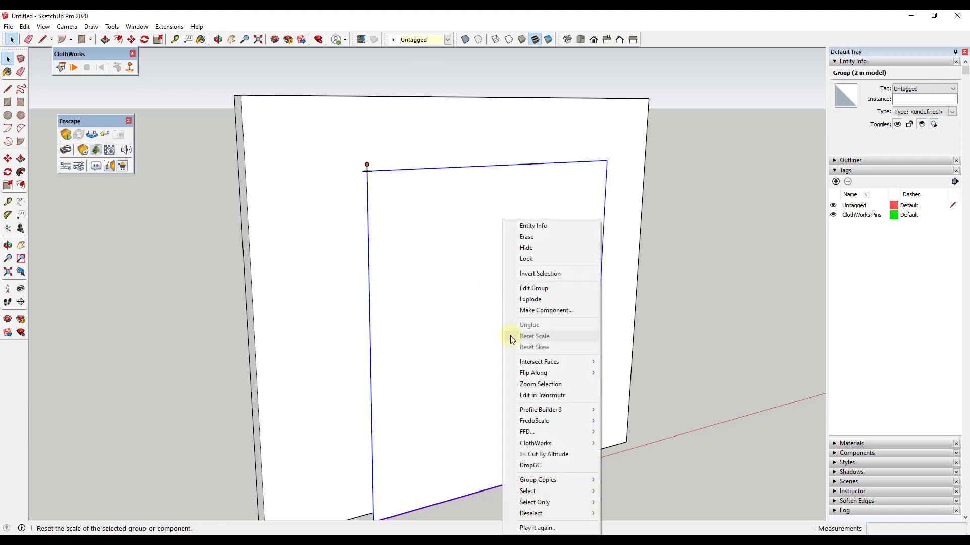
mouse_move(543, 446)
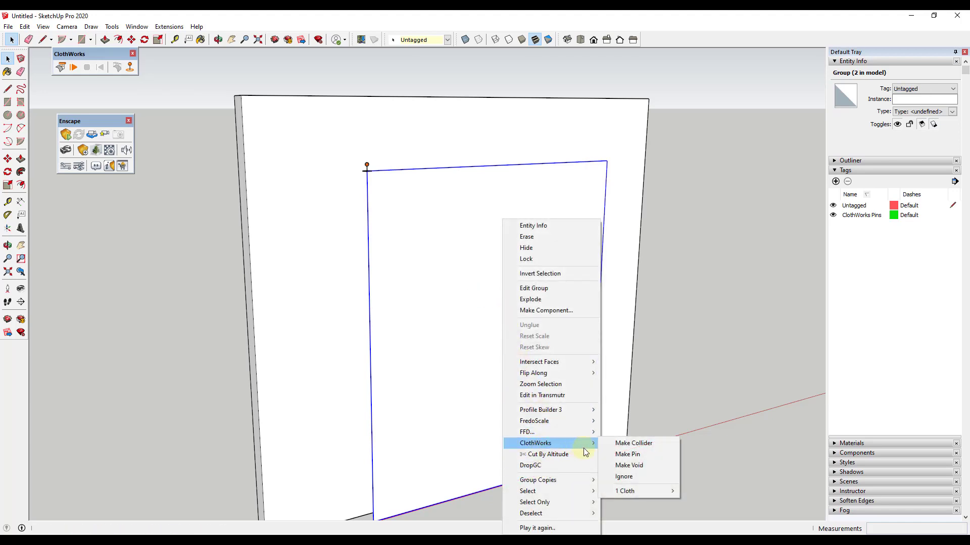
mouse_move(629, 495)
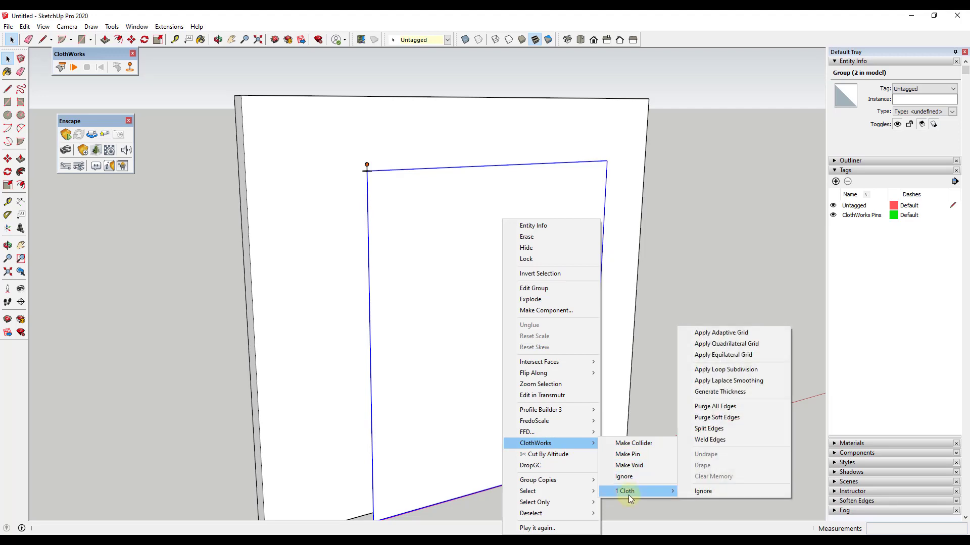
left_click(738, 346)
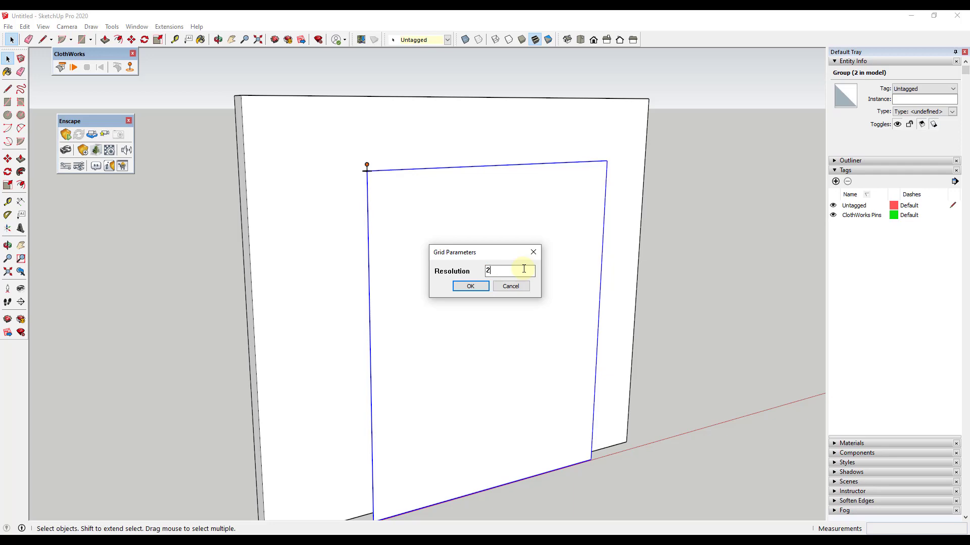
key("Return")
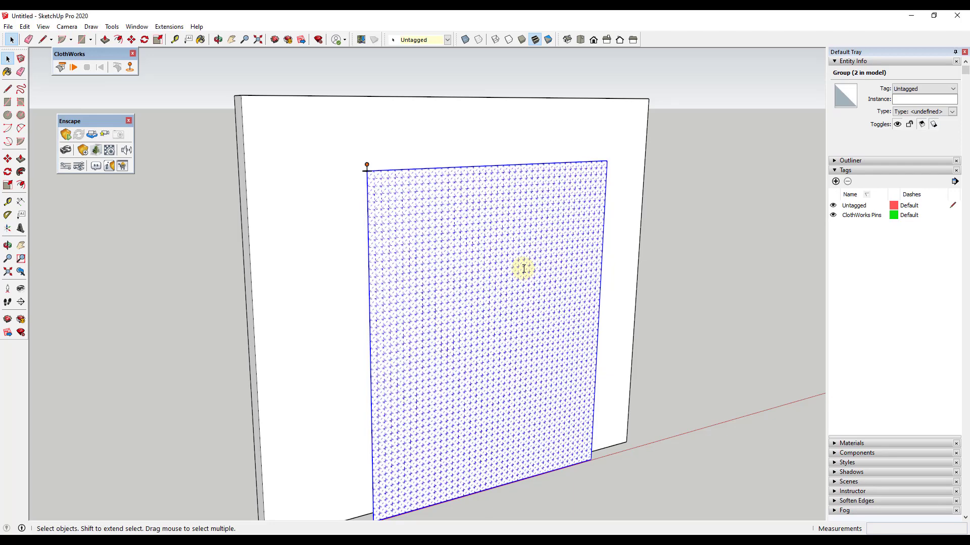
Step: Compare the grid density of the new curtain panel with that of the gathered curtain
scroll(525, 189, "up", 2)
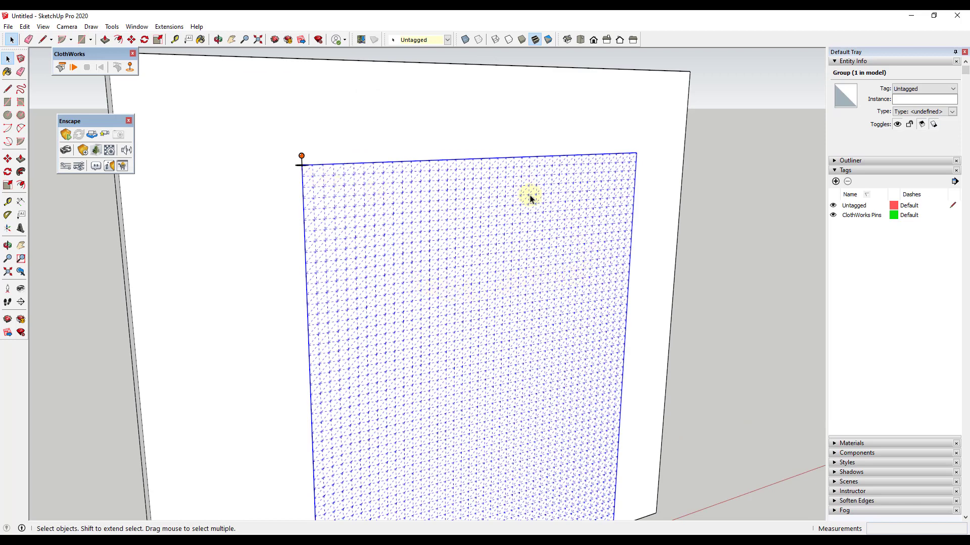
scroll(631, 222, "down", 5)
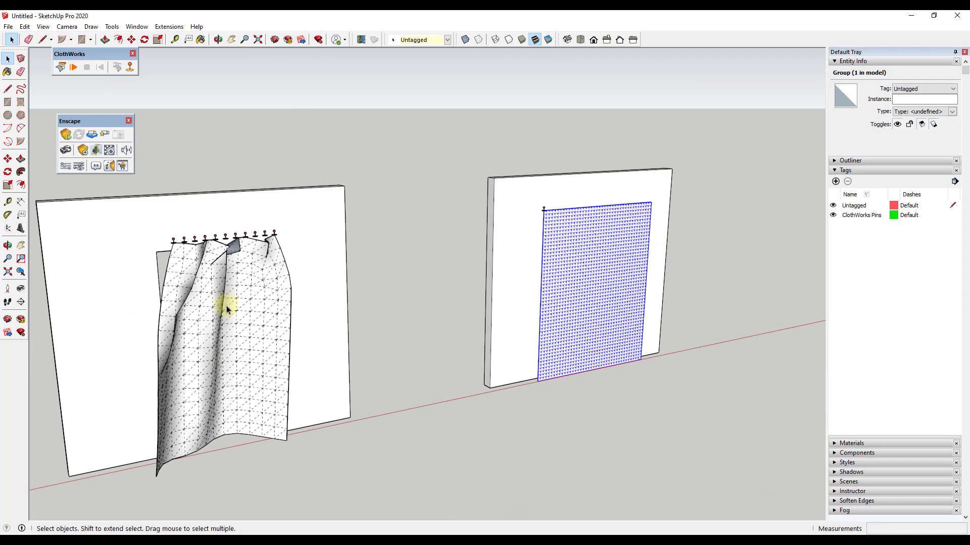
scroll(186, 295, "up", 3)
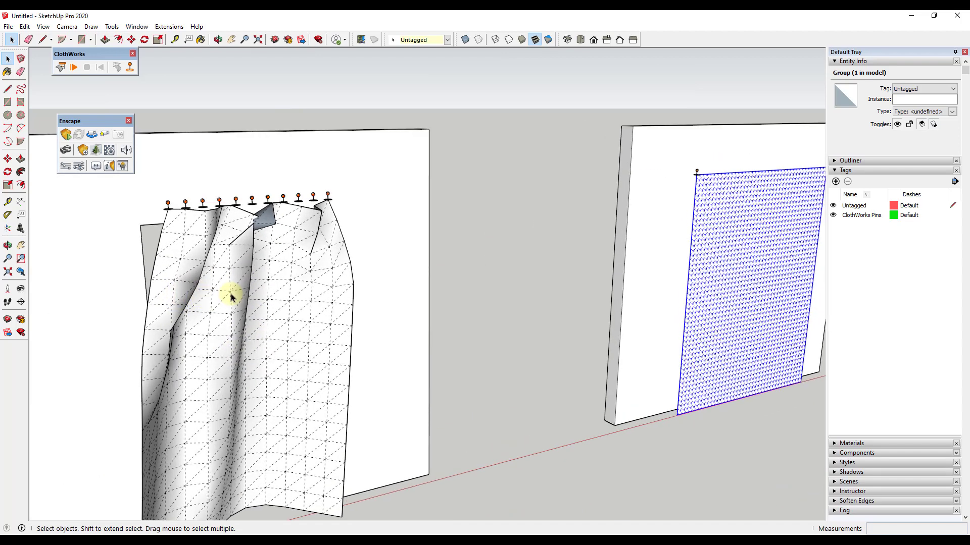
middle_click_drag(434, 224, 697, 210)
scroll(697, 210, "up", 3)
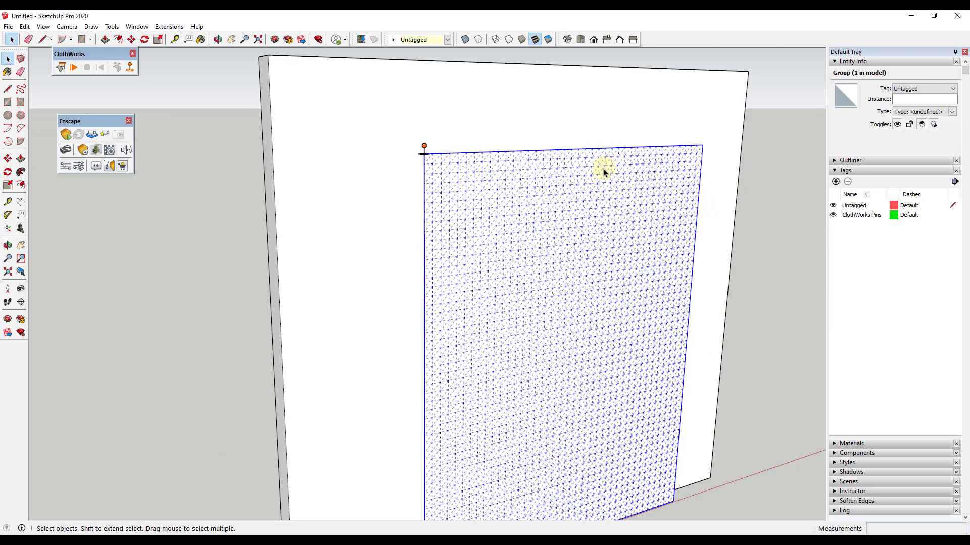
scroll(587, 151, "down", 2)
middle_click_drag(675, 153, 472, 96)
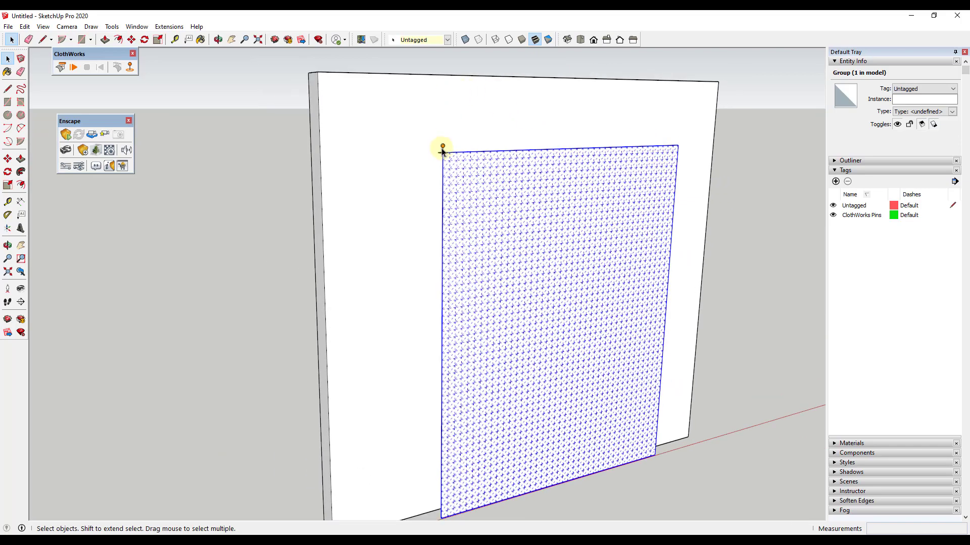
Step: Copy the corner pin to the curtain's upper-right corner and divide the distance into 10 equal spacings
scroll(449, 152, "up", 3)
middle_click_drag(472, 147, 416, 163)
key("m")
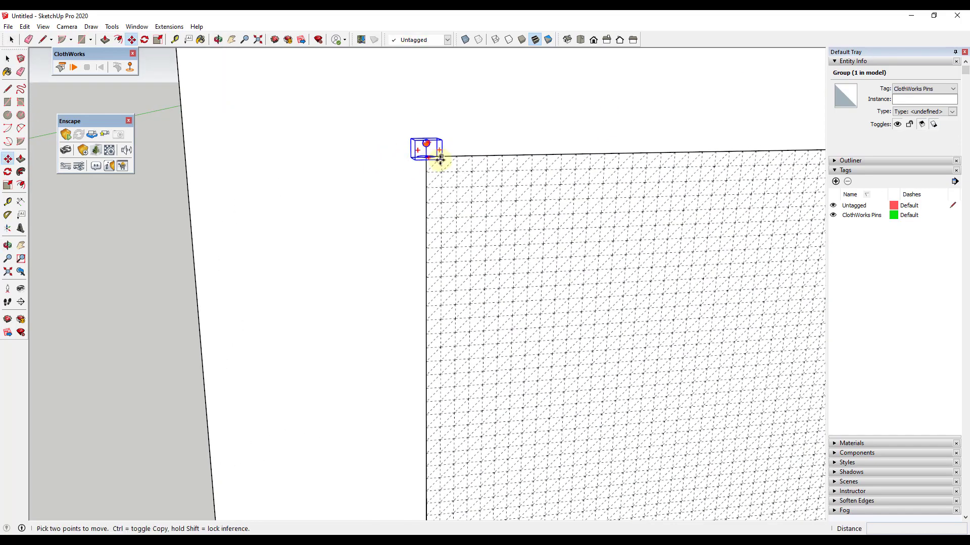
left_click(426, 187)
key("ctrl")
scroll(427, 187, "down", 4)
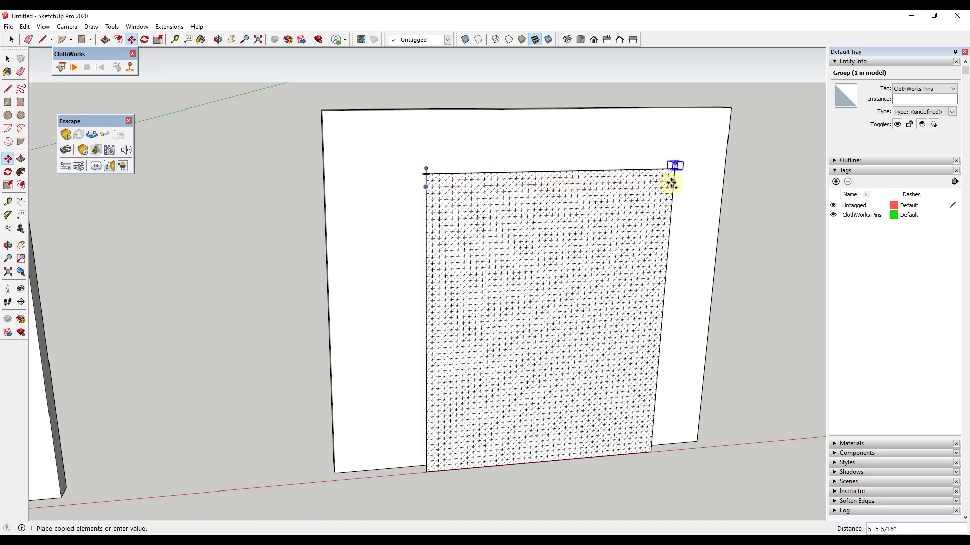
left_click(674, 185)
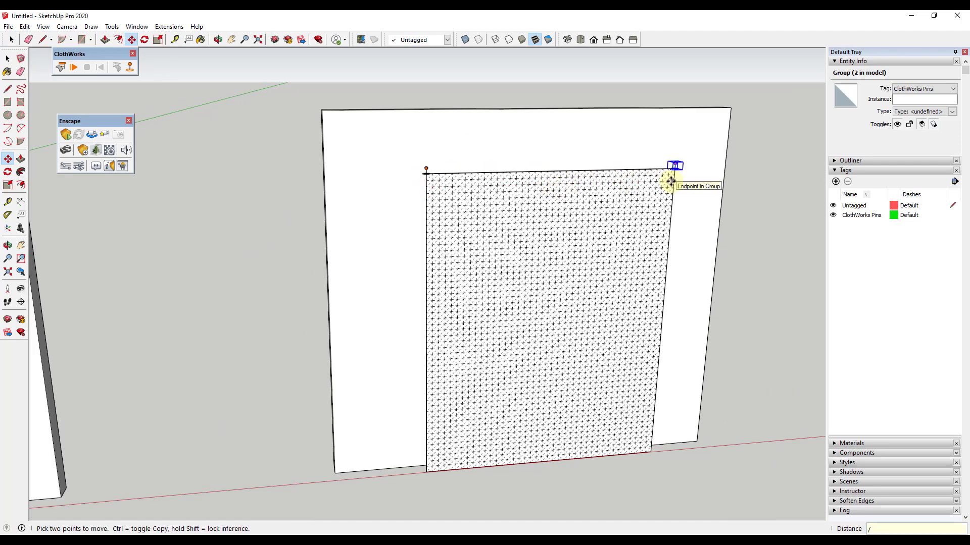
middle_click_drag(435, 222, 498, 245)
key("space")
Step: Select the finely gridded curtain and review its cloth properties in the ClothWorks settings
middle_click_drag(549, 388, 520, 330)
left_click(520, 329)
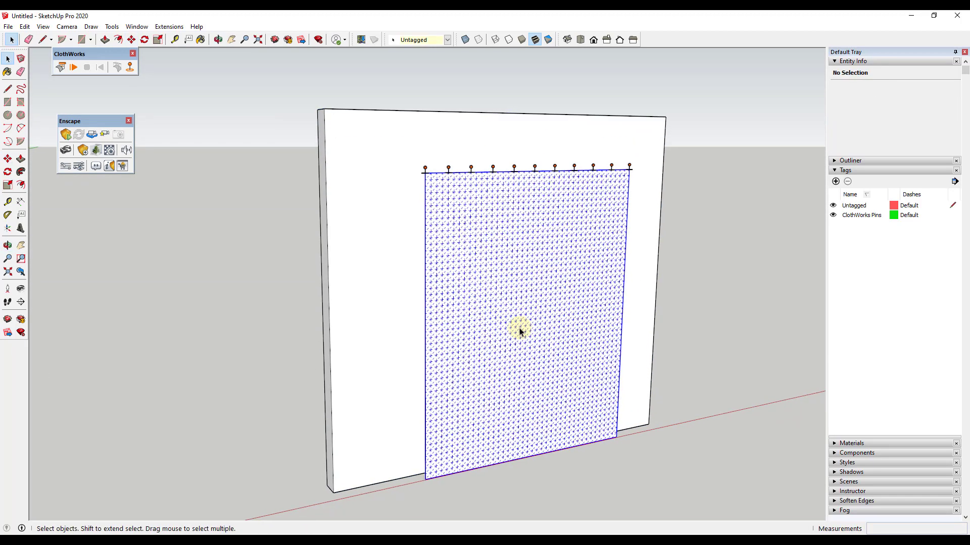
left_click(60, 70)
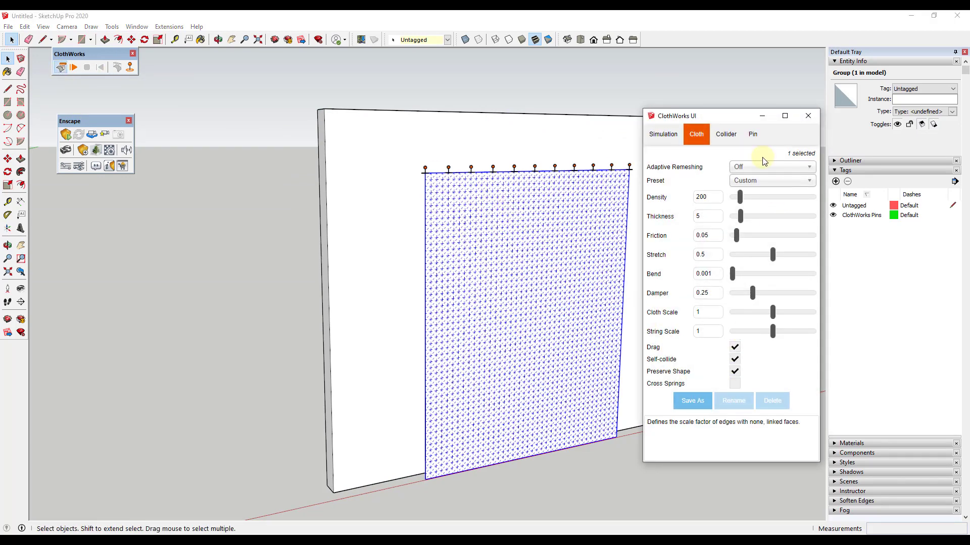
left_click(623, 204)
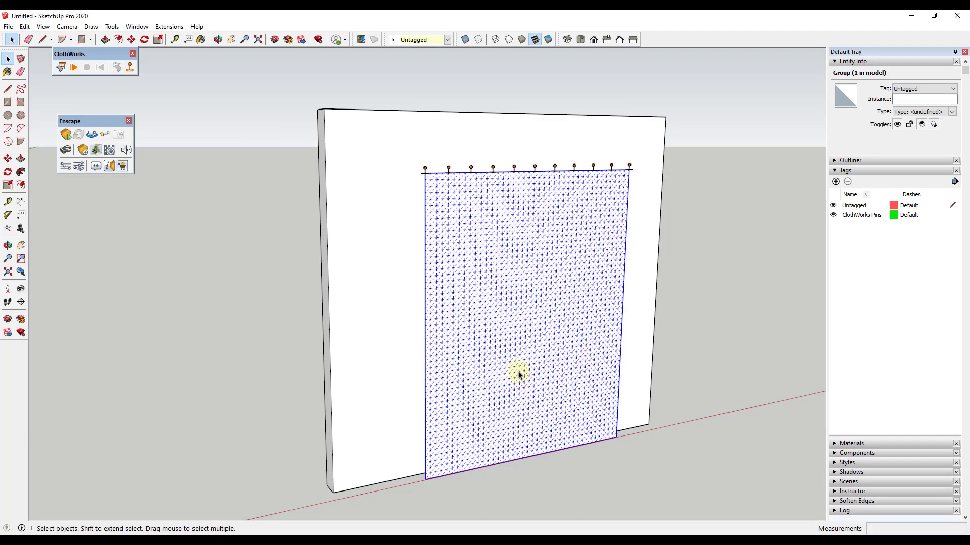
middle_click_drag(705, 320, 569, 310)
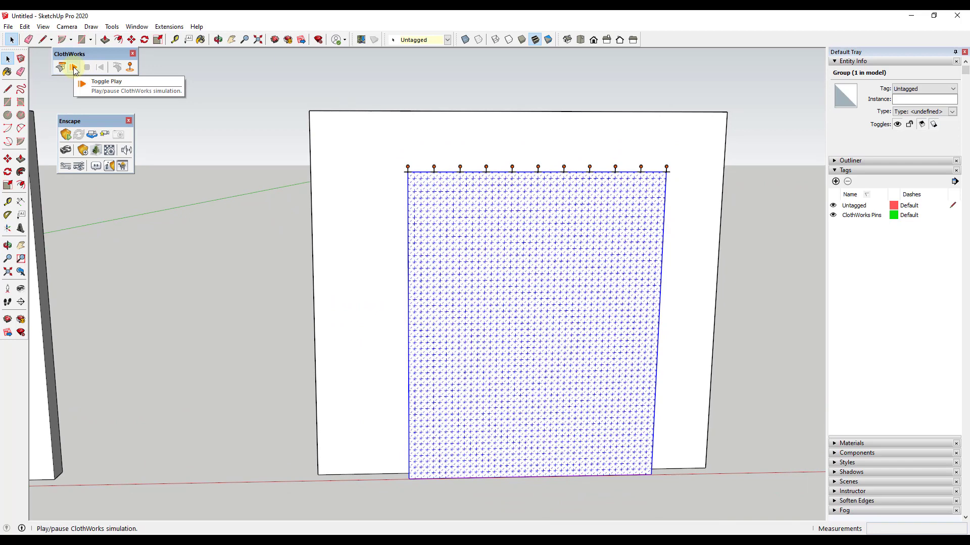
Step: Start simulating only the selected finely gridded curtain and select all the pins along its upper edge
left_click(75, 68)
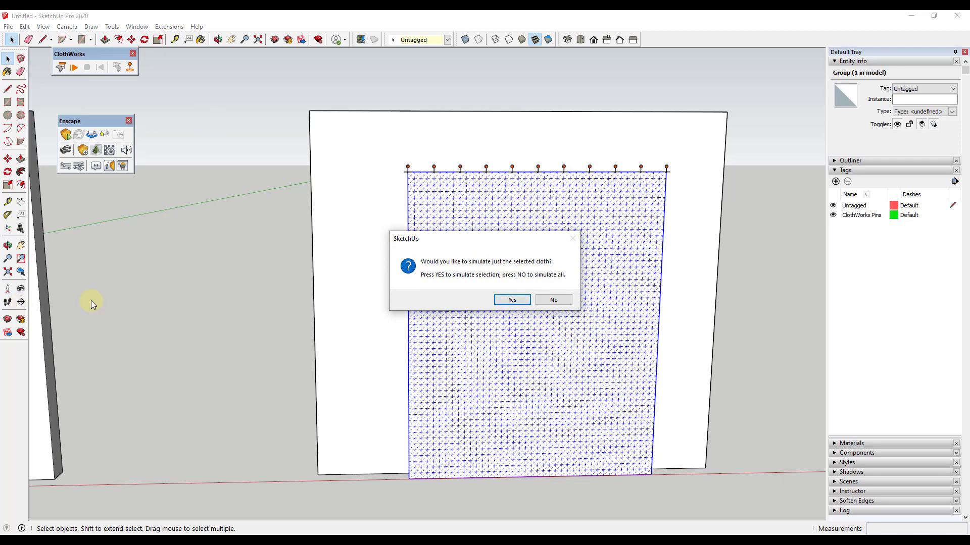
left_click(505, 302)
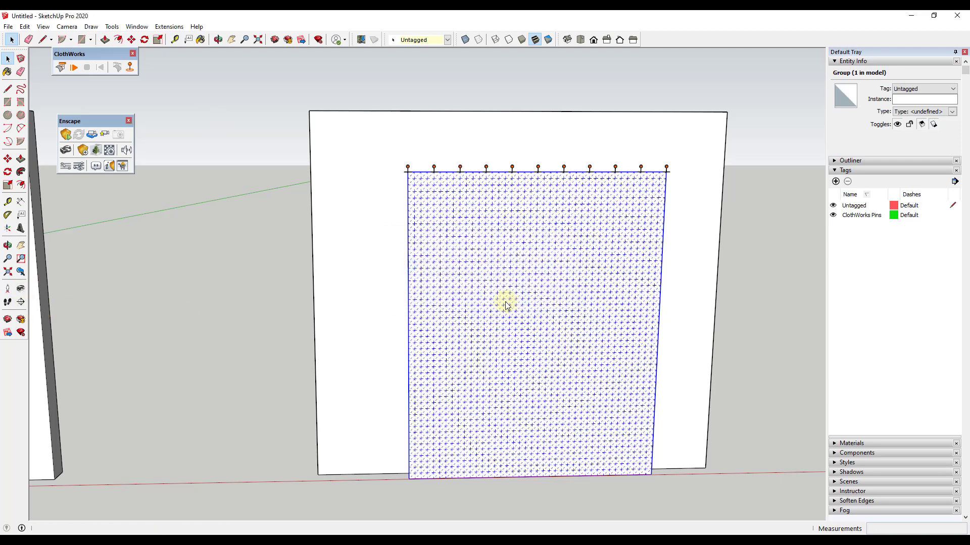
left_click_drag(392, 150, 694, 186)
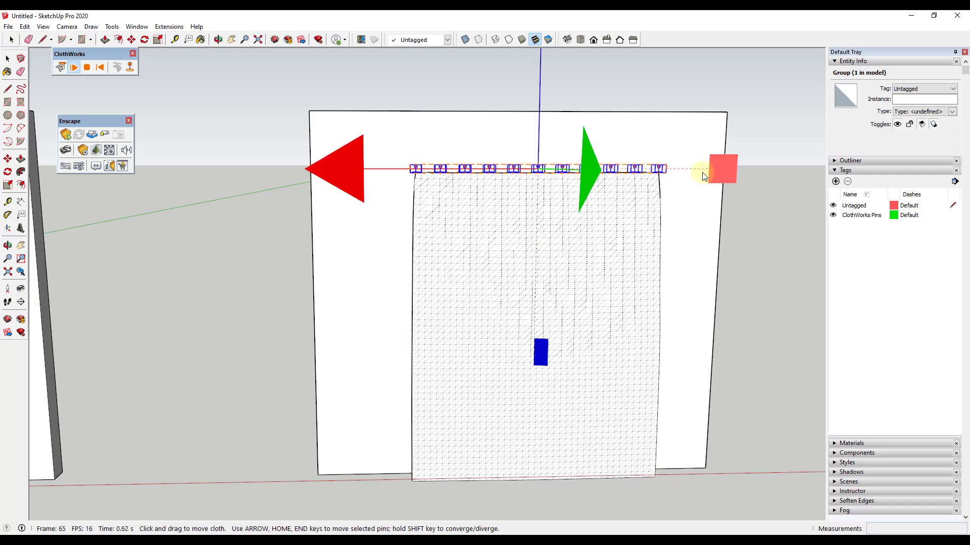
Step: Converge the selected pins along the red axis until the curtain is tightly gathered above the middle of the doorway
key("shift+Left")
key("shift+Left")
key("shift+Left")
key("shift+Left")
key("shift+Left")
key("shift+Left")
key("shift+Left")
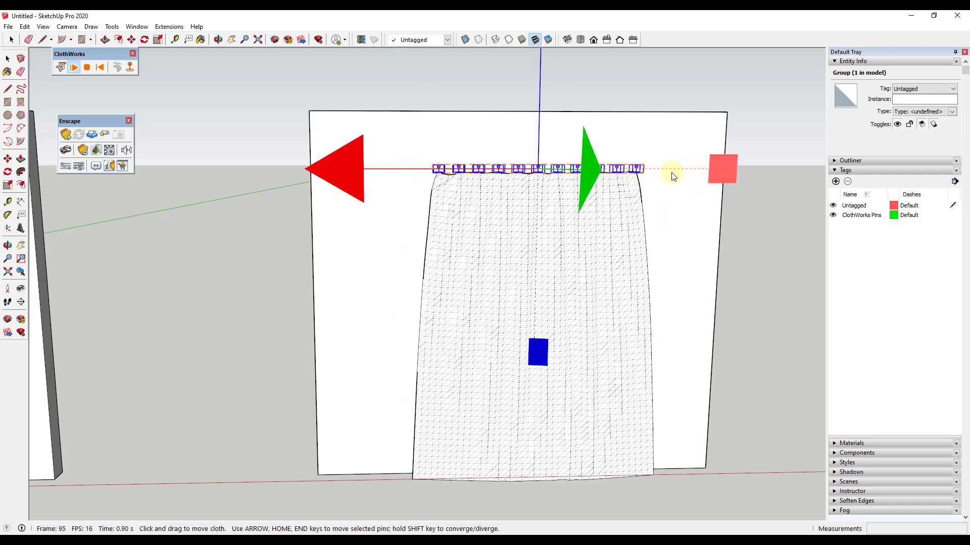
key("shift+Left")
key("shift+Left")
key("shift+Left")
key("shift+Left")
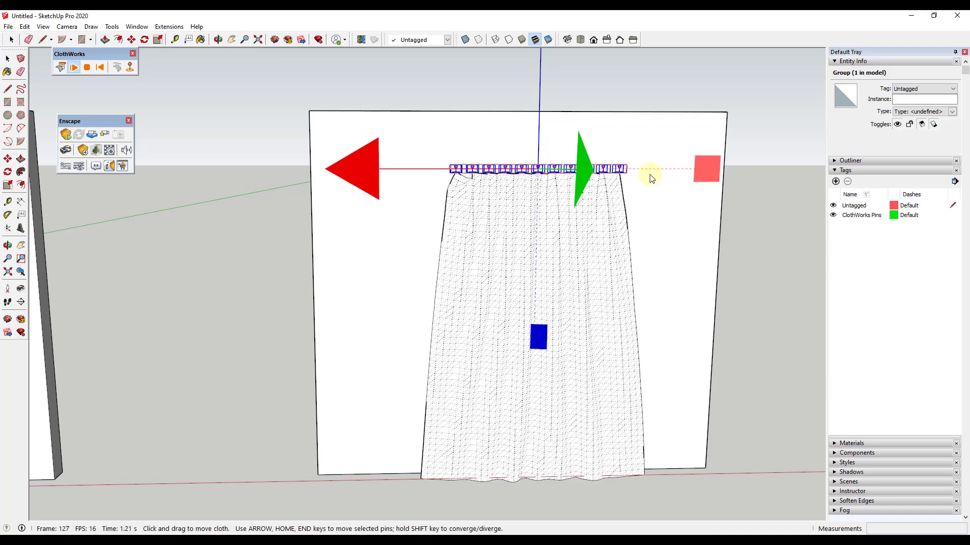
key("shift+Left")
key("shift+Left")
key("shift+Left")
key("shift+Left")
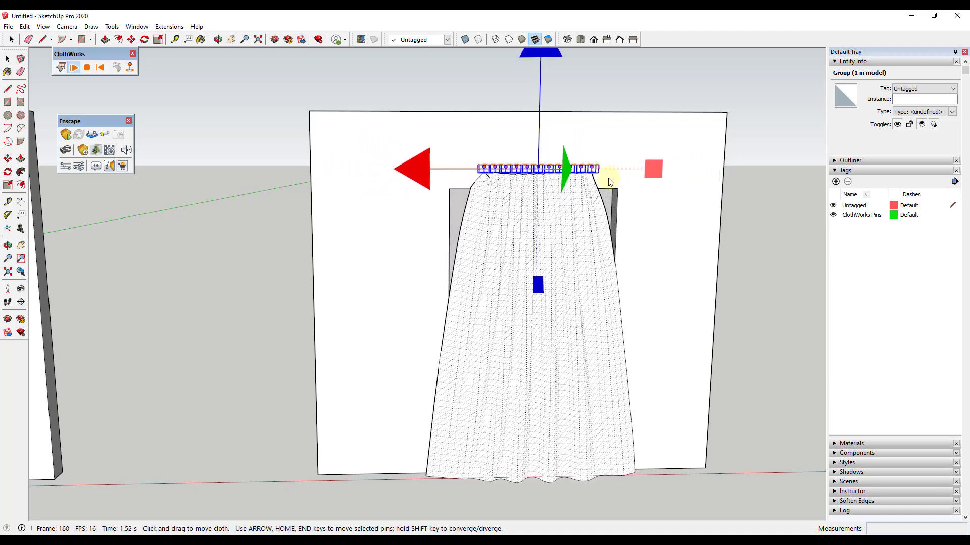
key("shift+Left")
key("shift+Left")
key("shift+Left")
key("shift+Left")
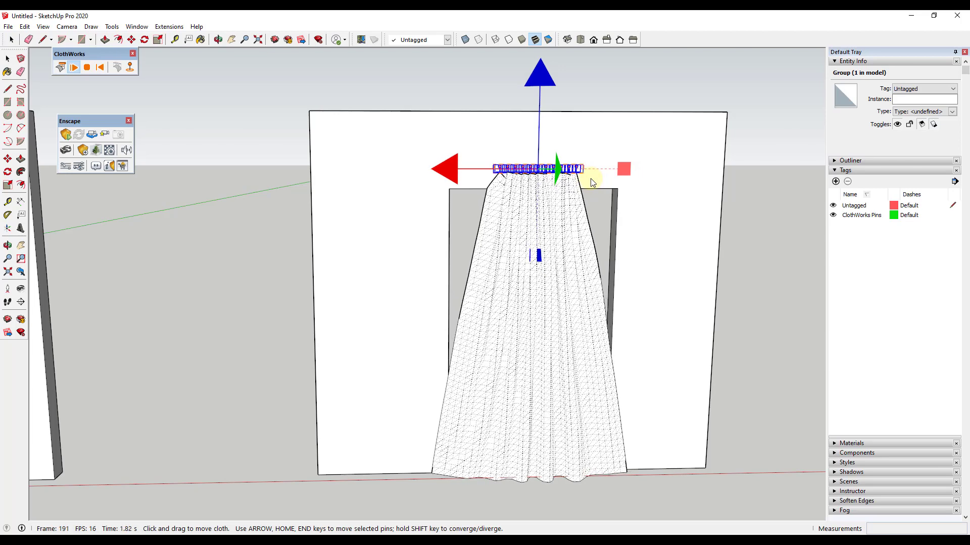
key("shift+Left")
key("shift+Left")
key("shift+Left")
key("shift+Left")
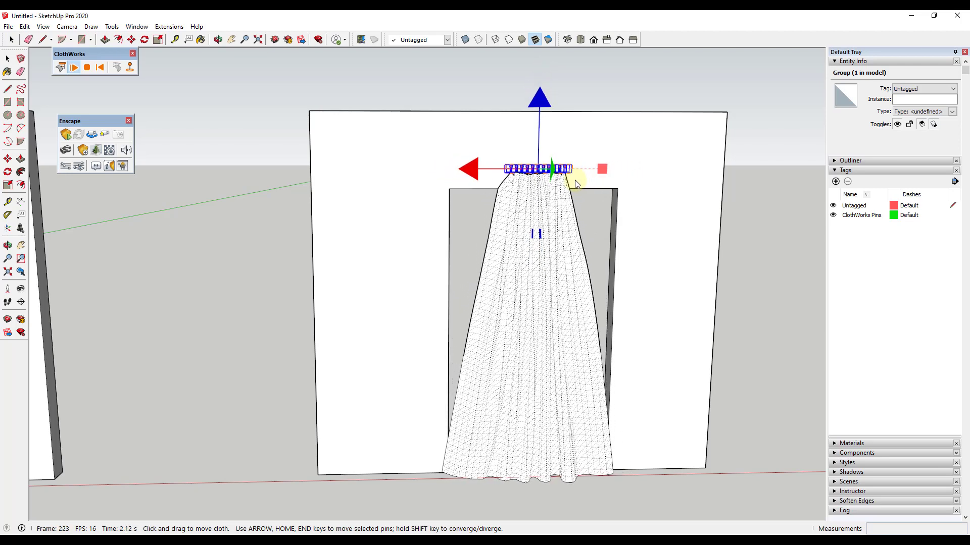
key("shift+Left")
key("shift+Left")
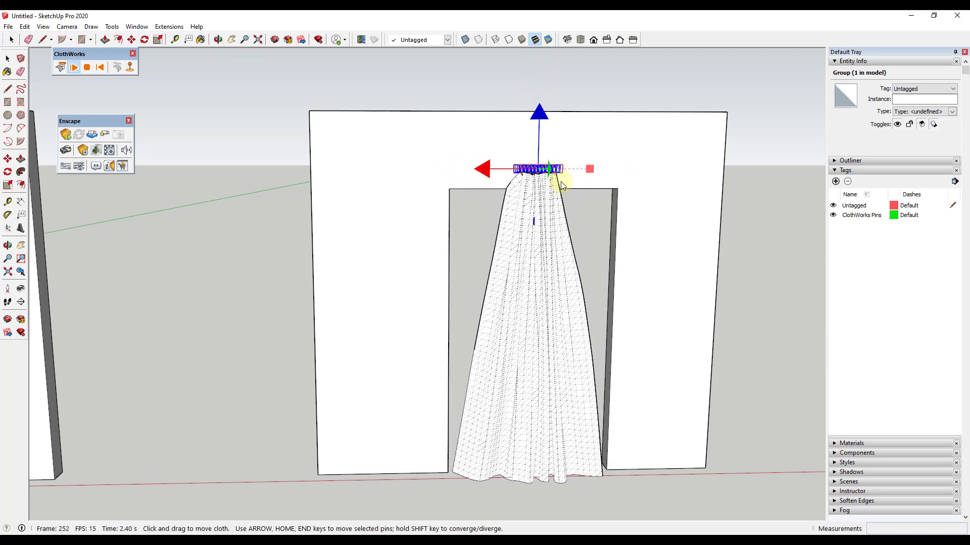
Step: Move the gathered pins along the red axis to the doorway's left side and pull the hanging cloth the same way
scroll(529, 177, "up", 2)
middle_click_drag(529, 177, 579, 232)
scroll(523, 216, "down", 5)
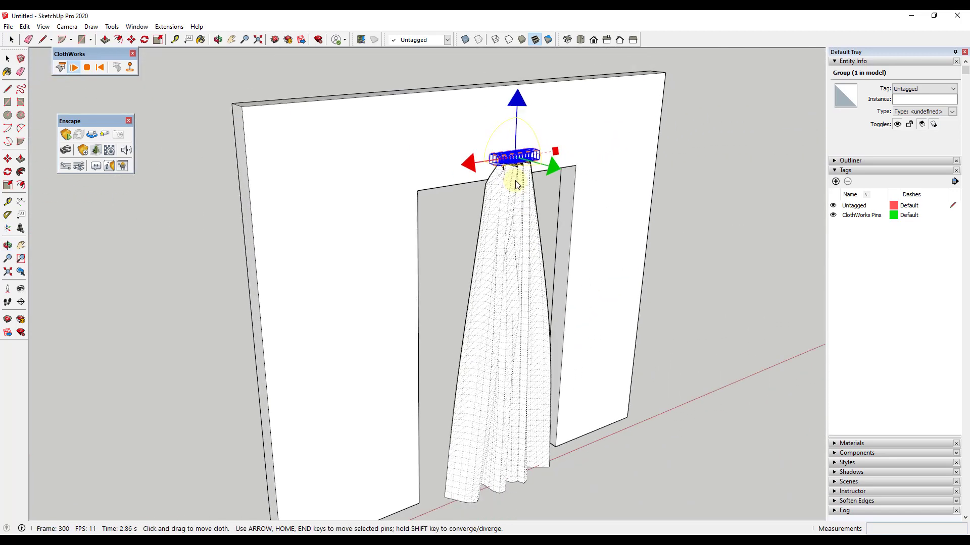
left_click_drag(466, 164, 393, 177)
left_click_drag(483, 449, 440, 454)
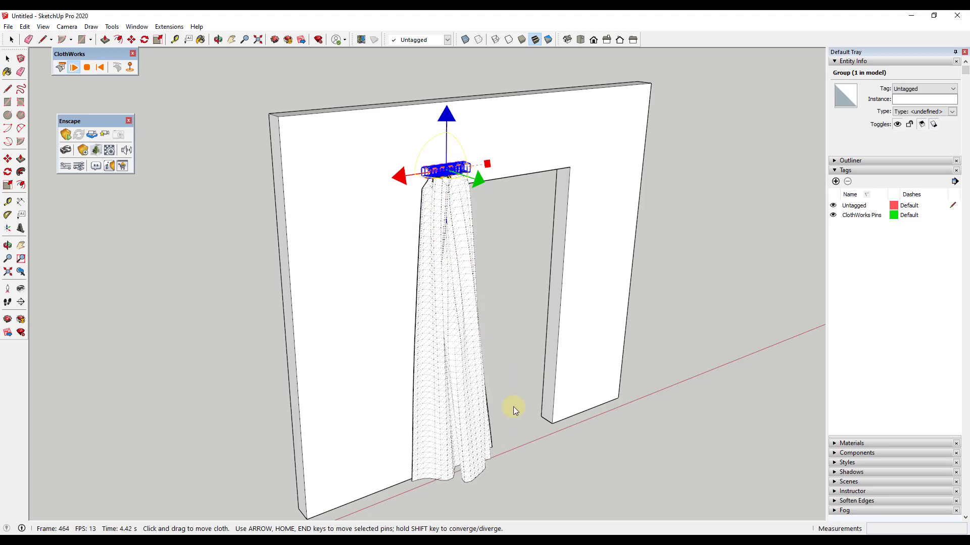
Step: Inspect the folds of the gathered curtain and stop the simulation in its draped shape
middle_click_drag(513, 394, 465, 386)
scroll(465, 351, "up", 5)
middle_click_drag(471, 144, 439, 152)
scroll(439, 152, "down", 8)
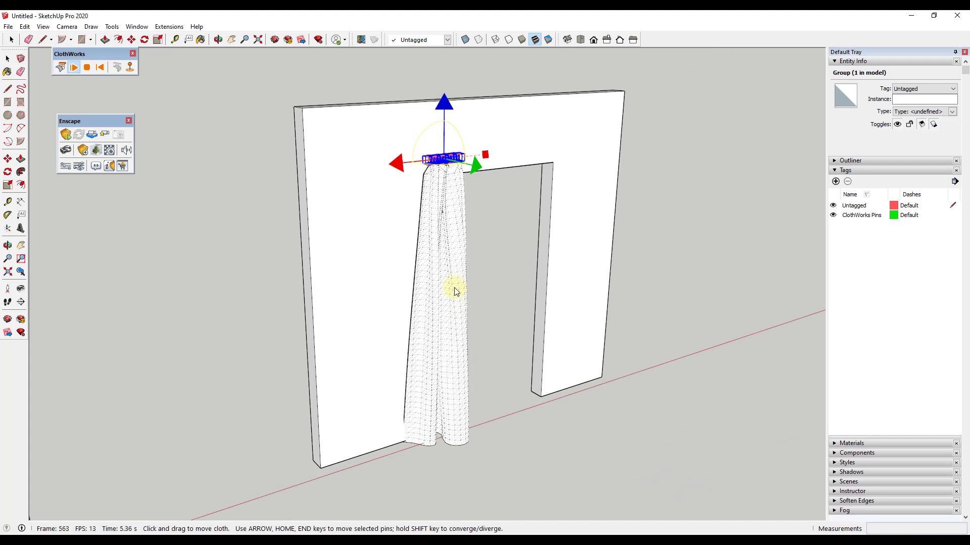
middle_click_drag(459, 303, 448, 302)
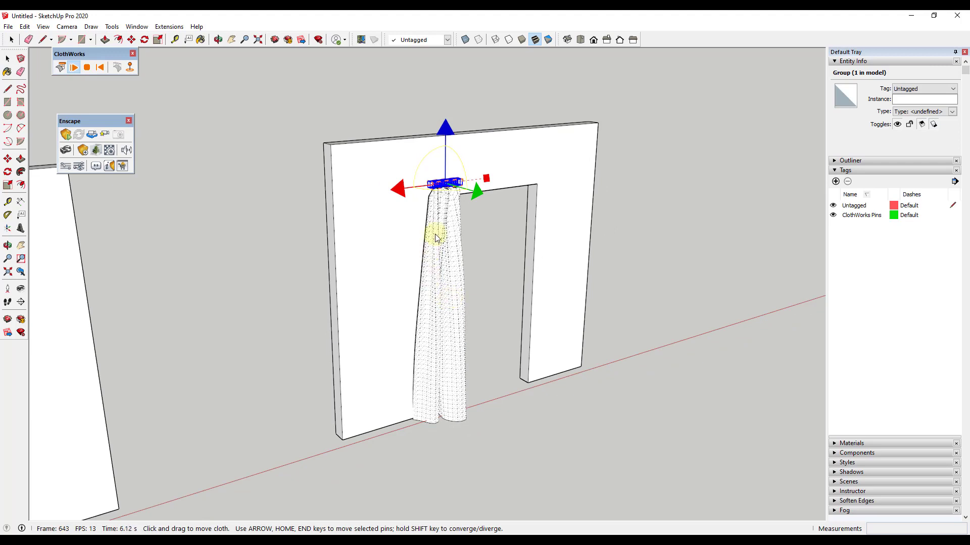
left_click(87, 68)
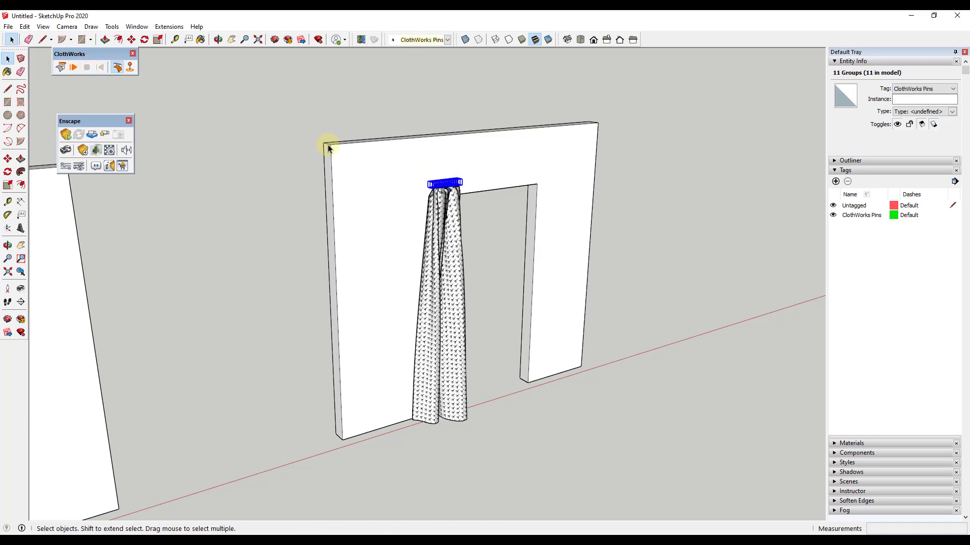
Step: Copy the original wall and flat curtain panel along the red axis to beyond the finely gridded curtain
scroll(453, 265, "down", 10)
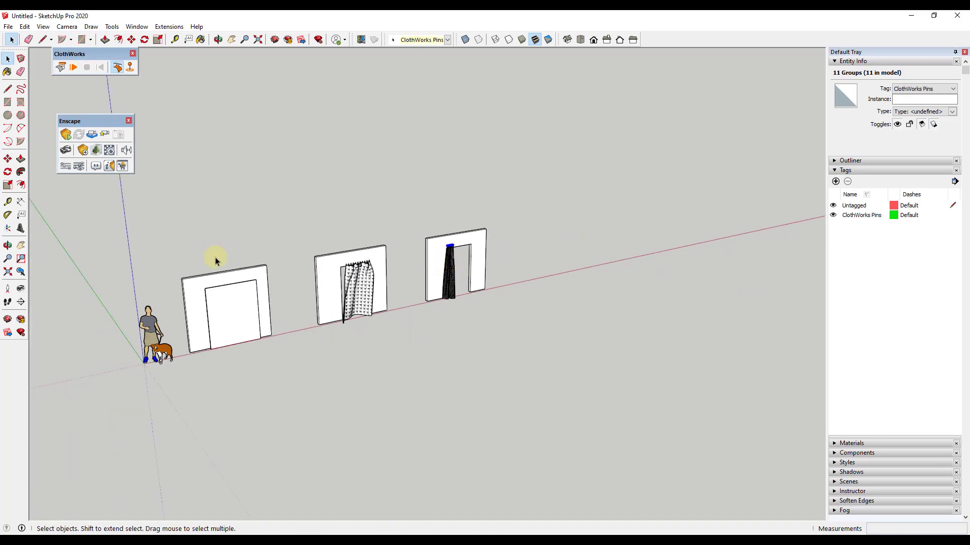
left_click_drag(269, 244, 235, 309)
key("m")
left_click(234, 323)
left_click(596, 255)
scroll(590, 234, "up", 5)
scroll(578, 203, "up", 3)
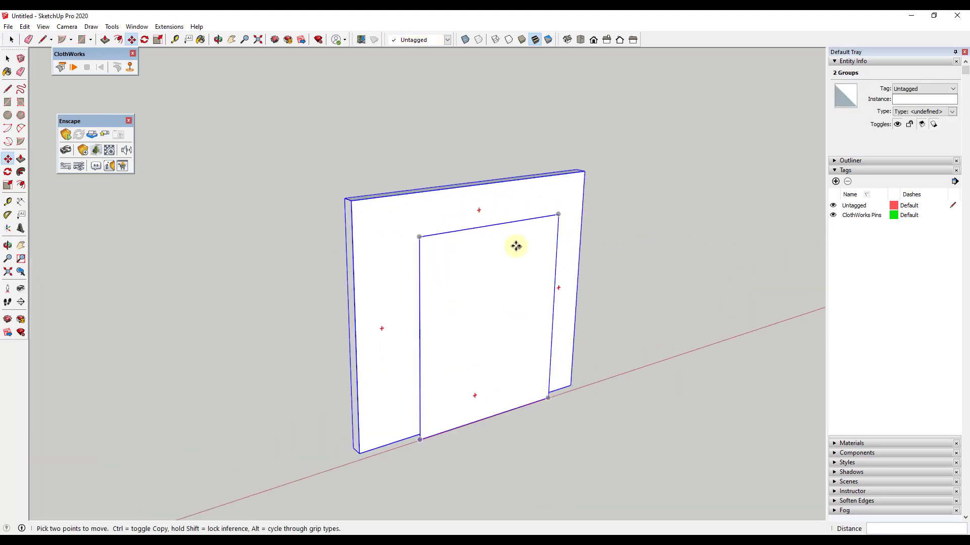
Step: Make the copied curtain panel a ClothWorks cloth
middle_click_drag(520, 245, 439, 191)
scroll(444, 231, "down", 3)
key("space")
right_click(456, 302)
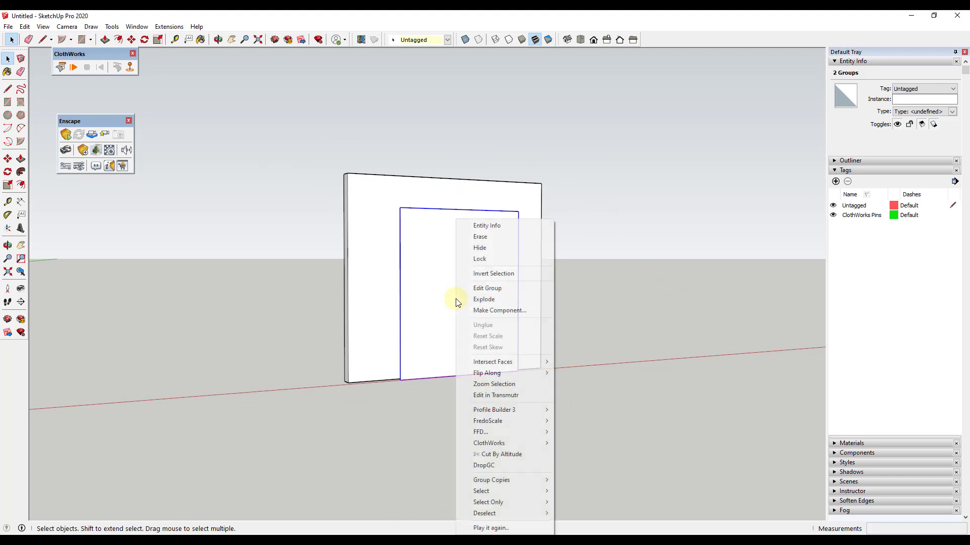
mouse_move(543, 443)
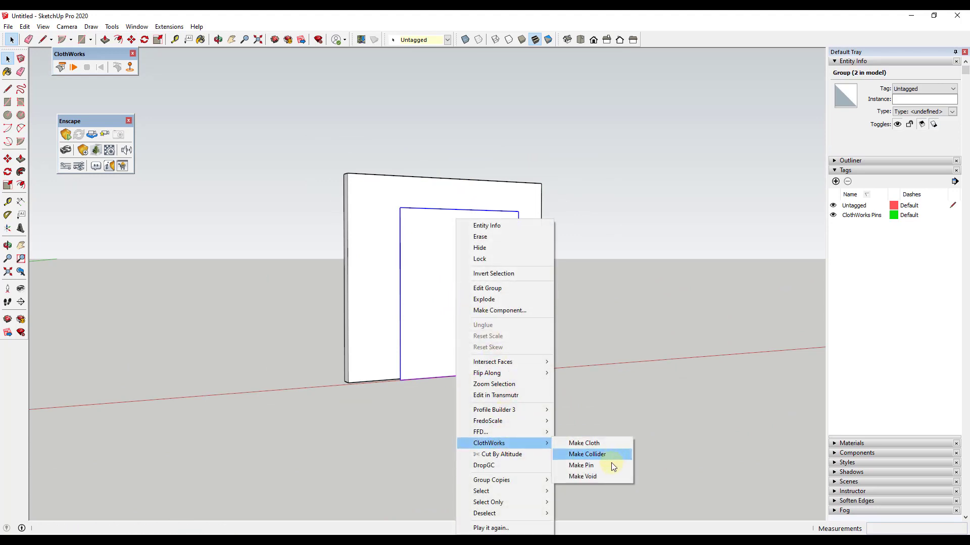
left_click(593, 444)
Step: Apply a ClothWorks adaptive grid with 1" padding to the new curtain panel
right_click(446, 291)
mouse_move(499, 444)
mouse_move(584, 495)
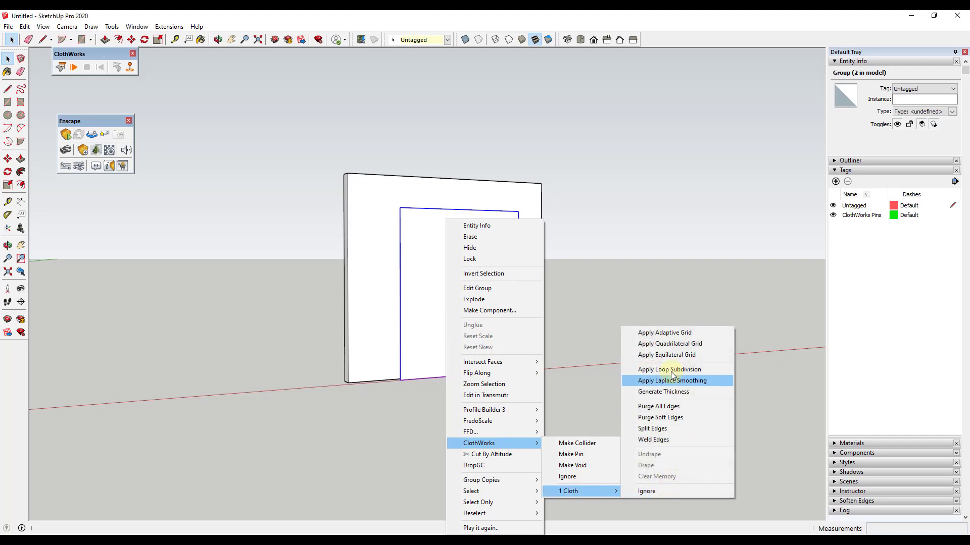
left_click(679, 335)
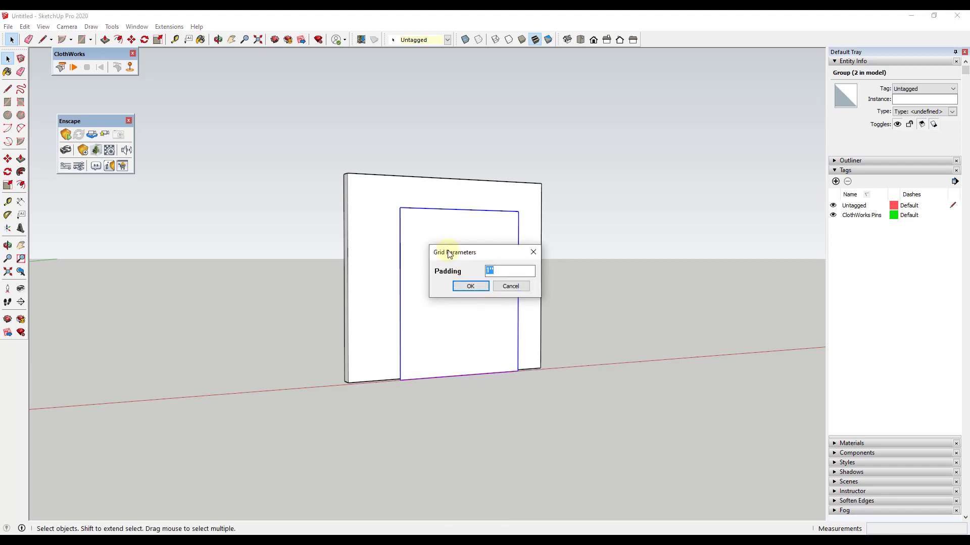
left_click(470, 286)
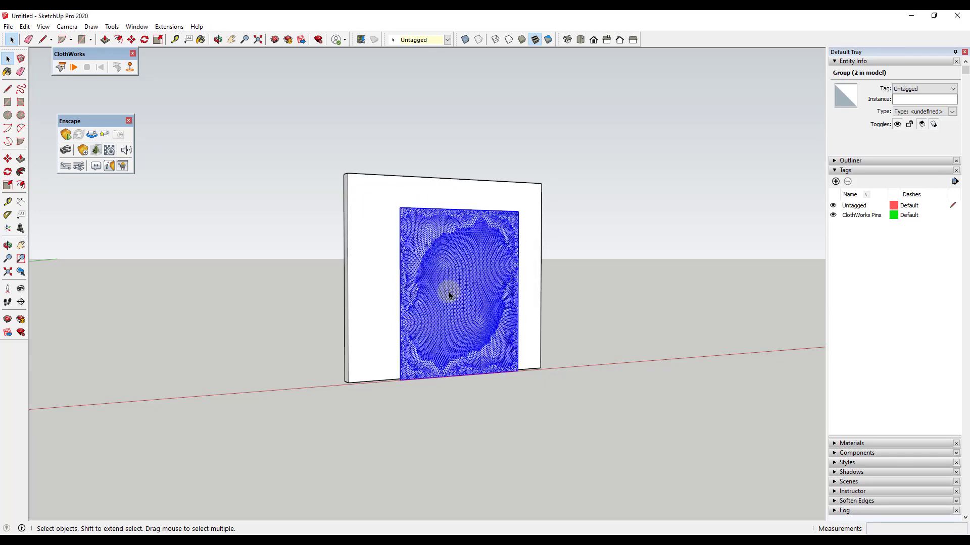
Step: Examine the triangle density of the adaptive grid across the curtain panel, from its edges to the centre
scroll(439, 289, "up", 5)
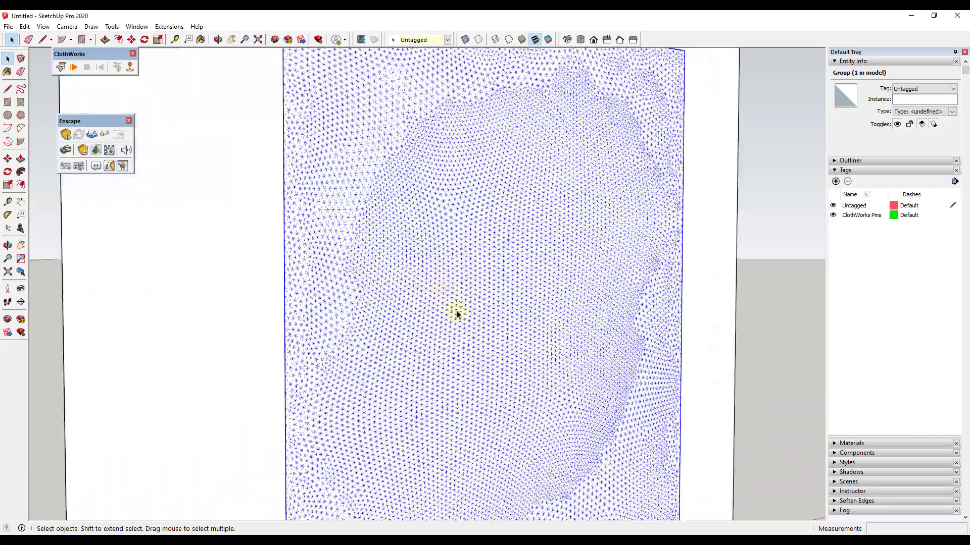
scroll(465, 331, "down", 5)
middle_click_drag(611, 313, 580, 313)
scroll(546, 342, "up", 6)
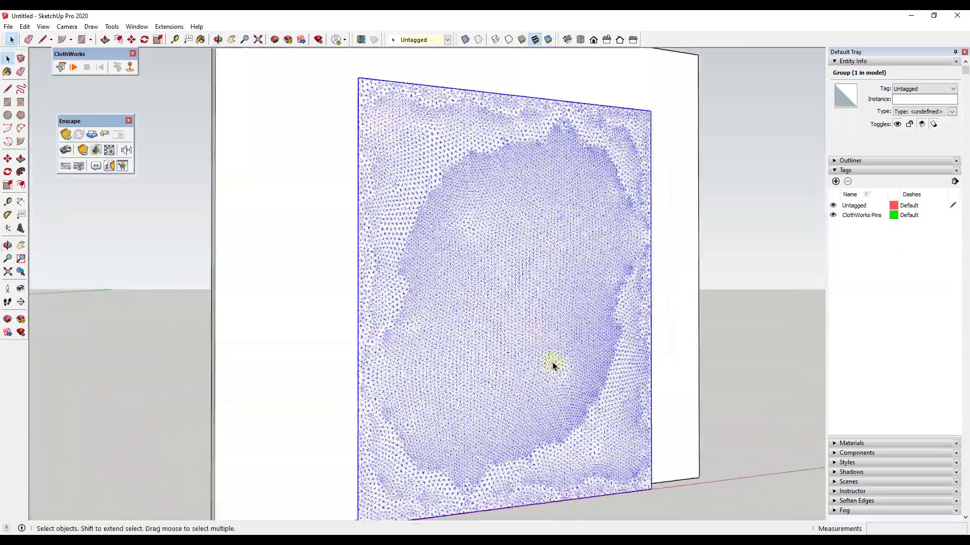
scroll(560, 368, "up", 2)
scroll(560, 367, "down", 4)
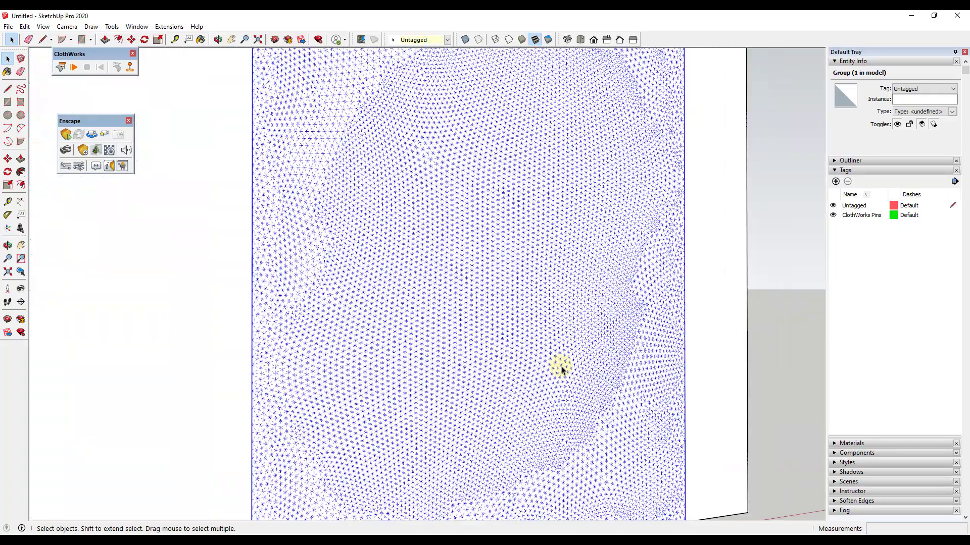
scroll(565, 362, "down", 3)
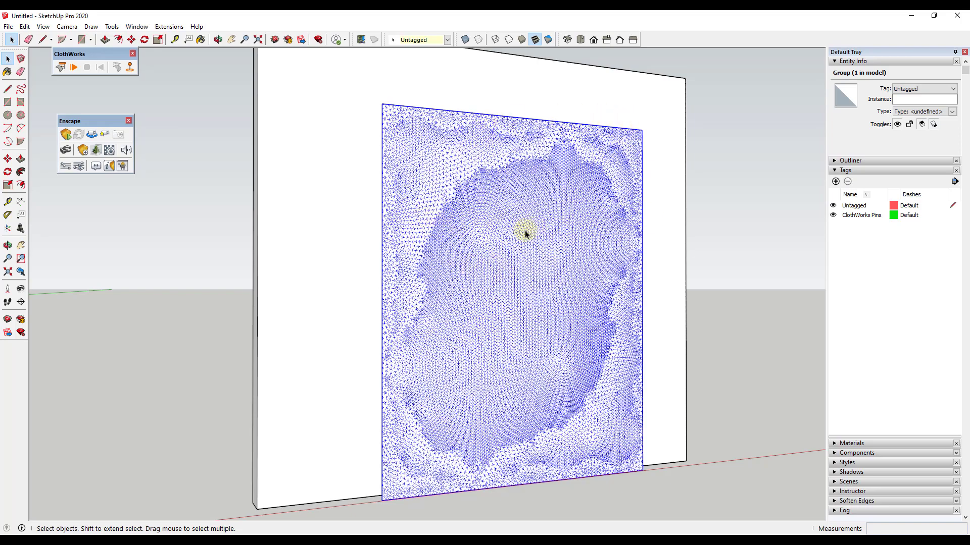
middle_click_drag(507, 233, 509, 288)
scroll(510, 277, "down", 3)
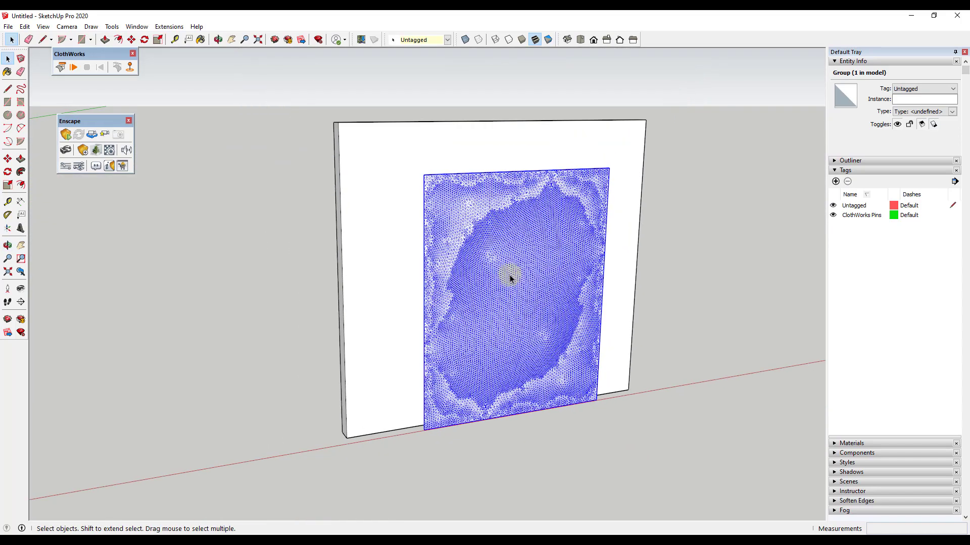
scroll(540, 308, "down", 2)
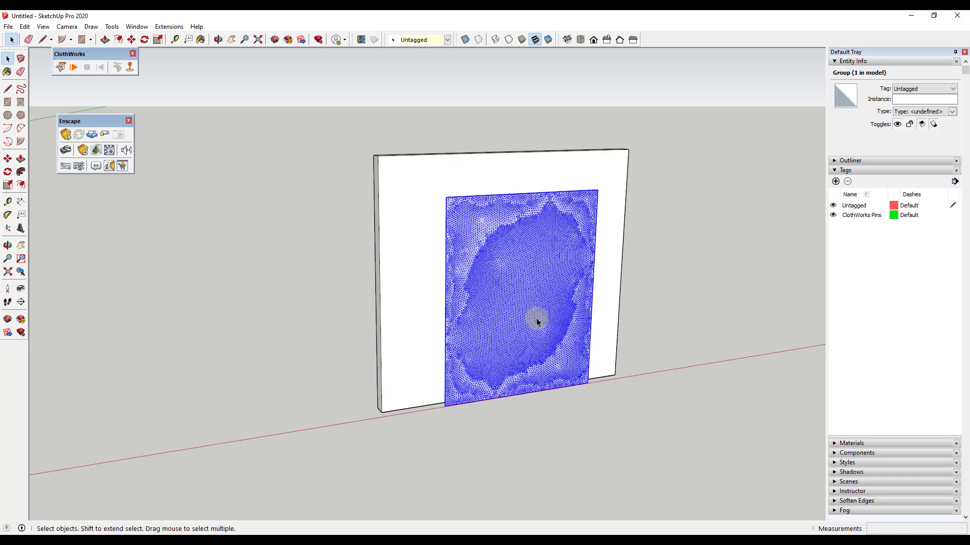
scroll(635, 365, "down", 2)
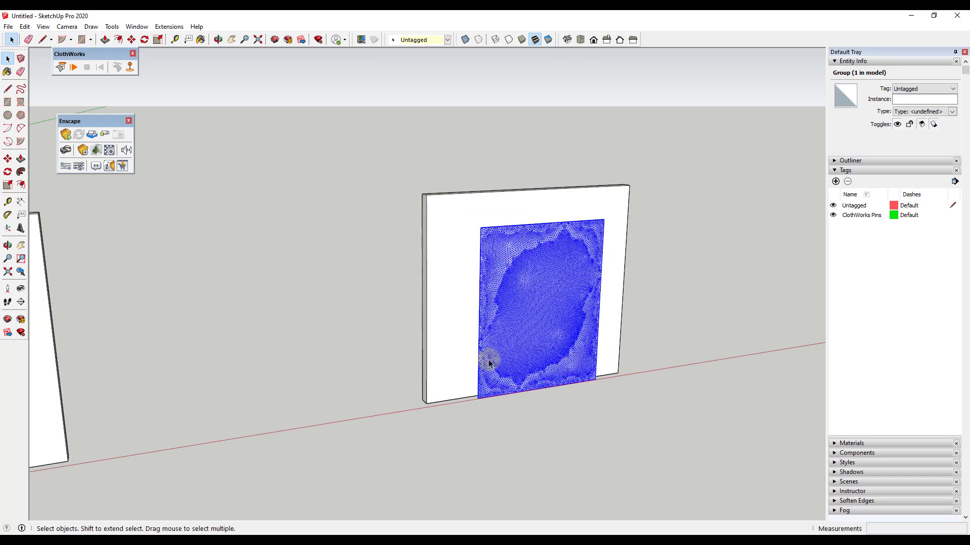
Step: Draw a rectangular floor on the ground in front of the wall, starting at its lower-left corner, and reverse the face
key("r")
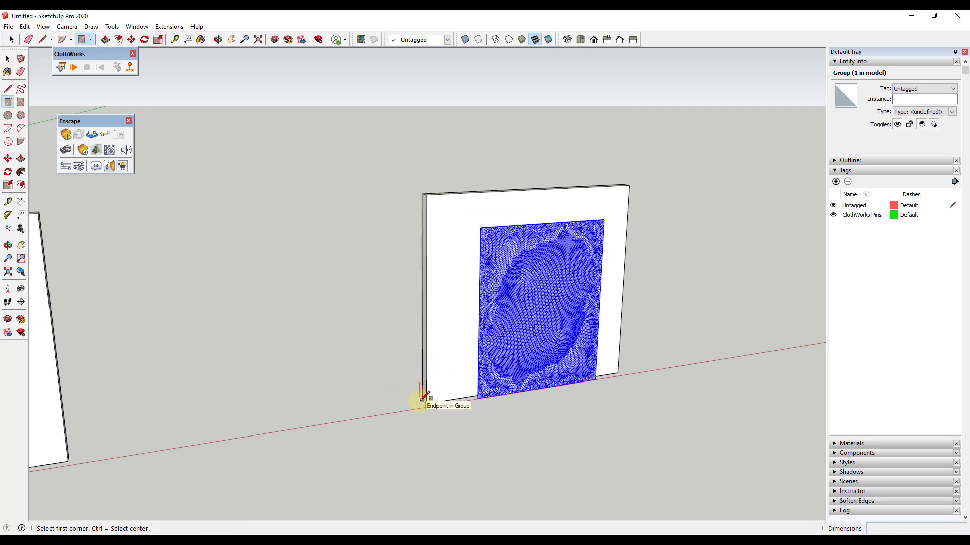
left_click(425, 401)
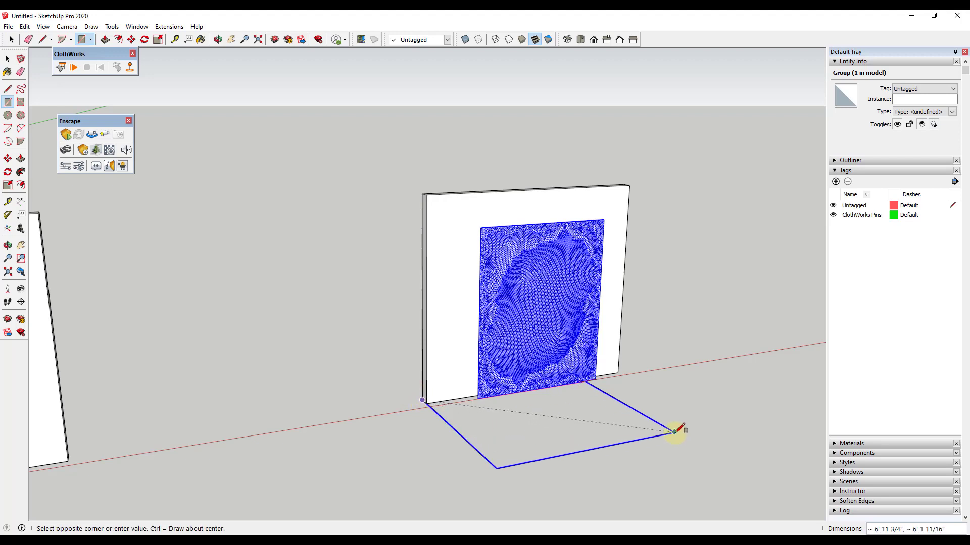
left_click(738, 437)
key("space")
right_click(577, 421)
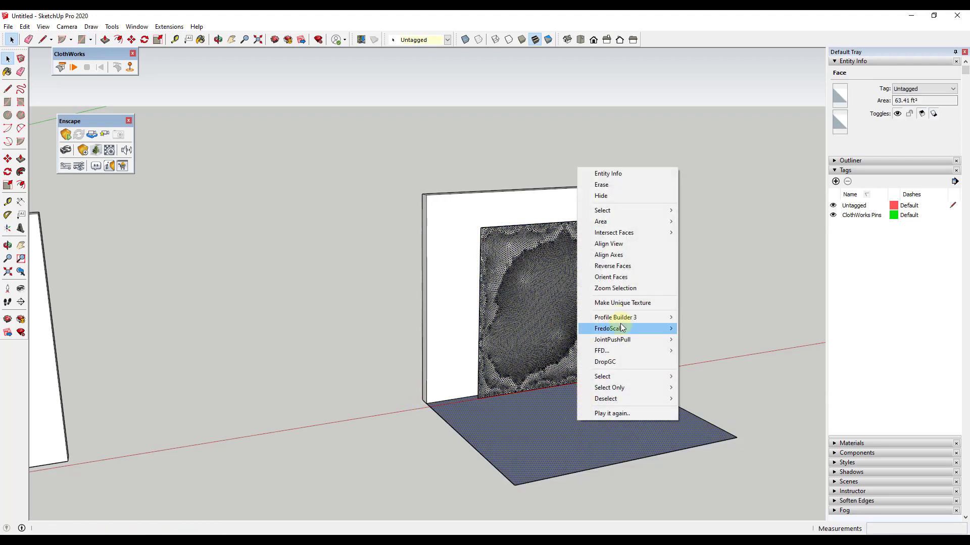
left_click(614, 267)
Step: Group the floor rectangle with its edges and make the group a ClothWorks collider
double_click(574, 433)
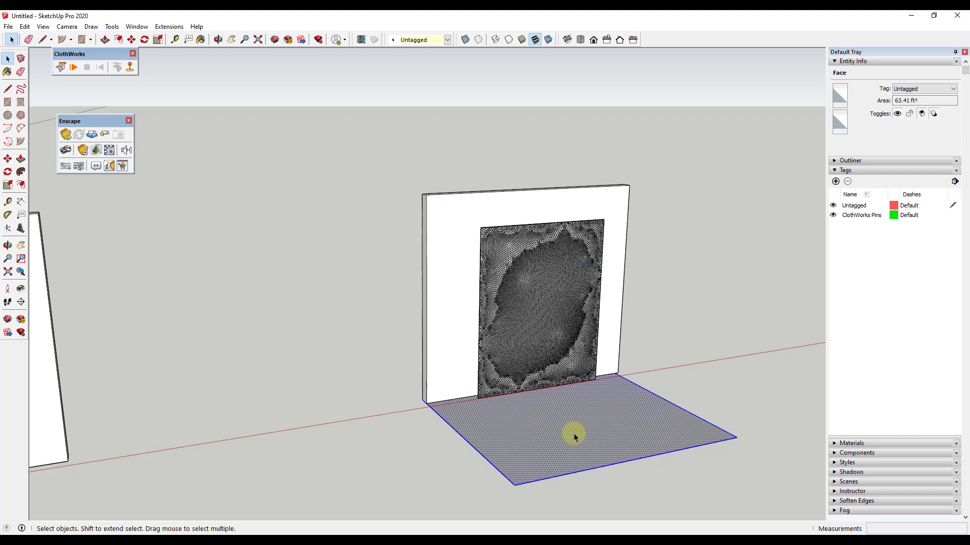
right_click(573, 433)
left_click(607, 260)
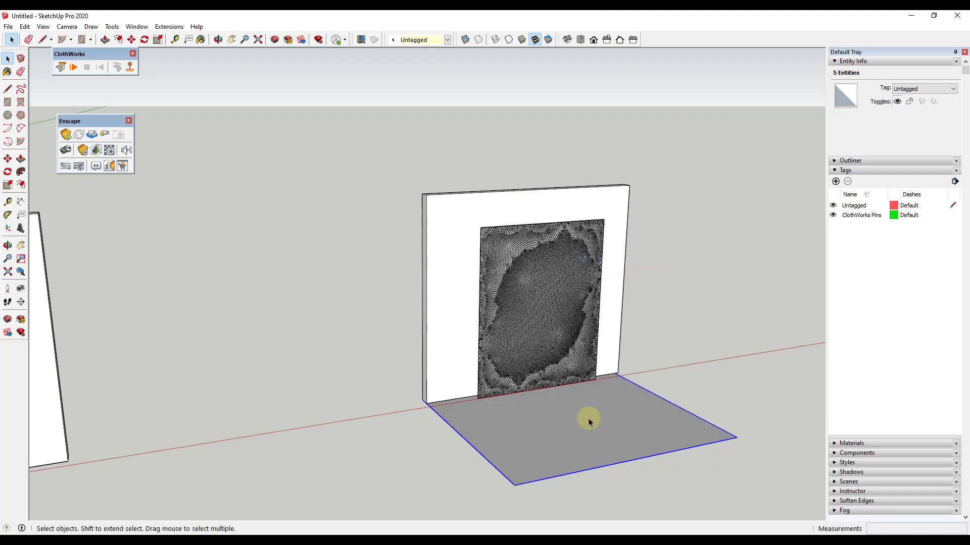
right_click(586, 413)
mouse_move(622, 322)
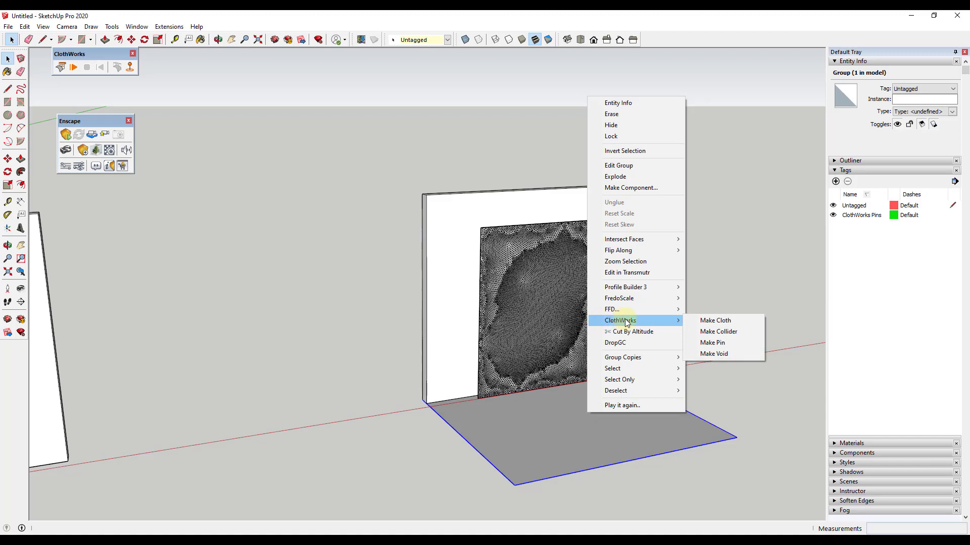
left_click(727, 332)
scroll(632, 443, "up", 3)
mouse_move(612, 417)
middle_mouse_down()
mouse_move(585, 385)
mouse_move(628, 394)
mouse_move(614, 430)
middle_mouse_up()
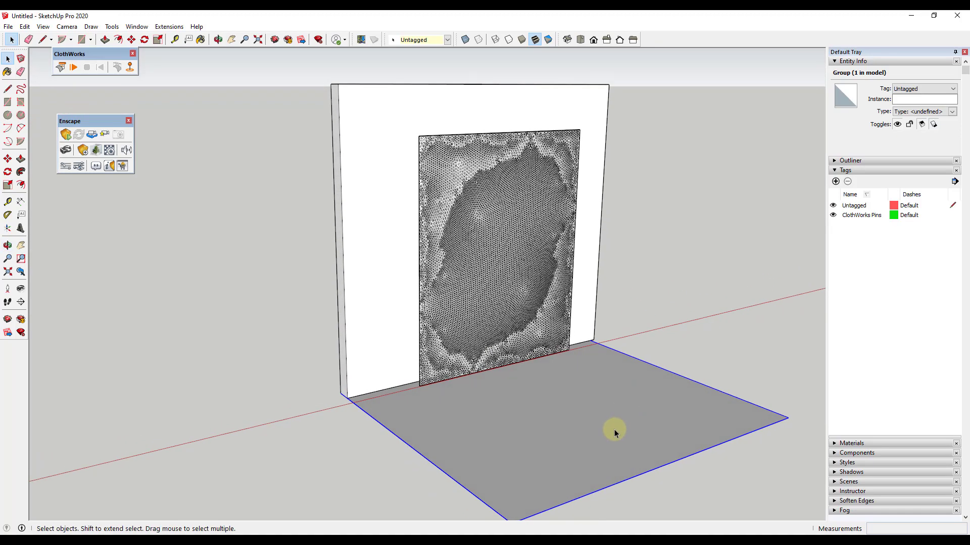
Step: Make the wall group a ClothWorks collider
right_click(379, 178)
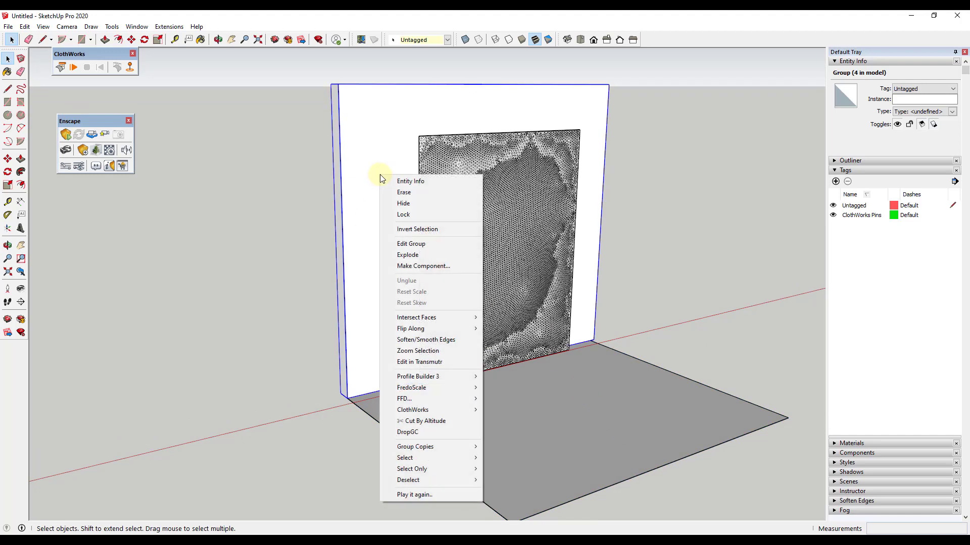
mouse_move(418, 412)
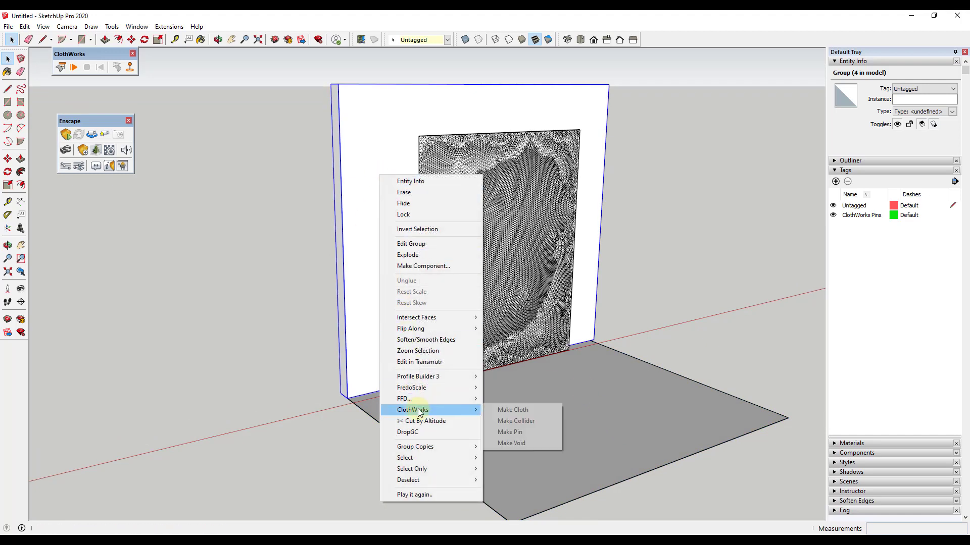
left_click(519, 420)
middle_click_drag(423, 316, 434, 194)
Step: Scale the curtain panel up uniformly to about the wall's full height and move it about 8 1/4" along the wall
left_click(481, 207)
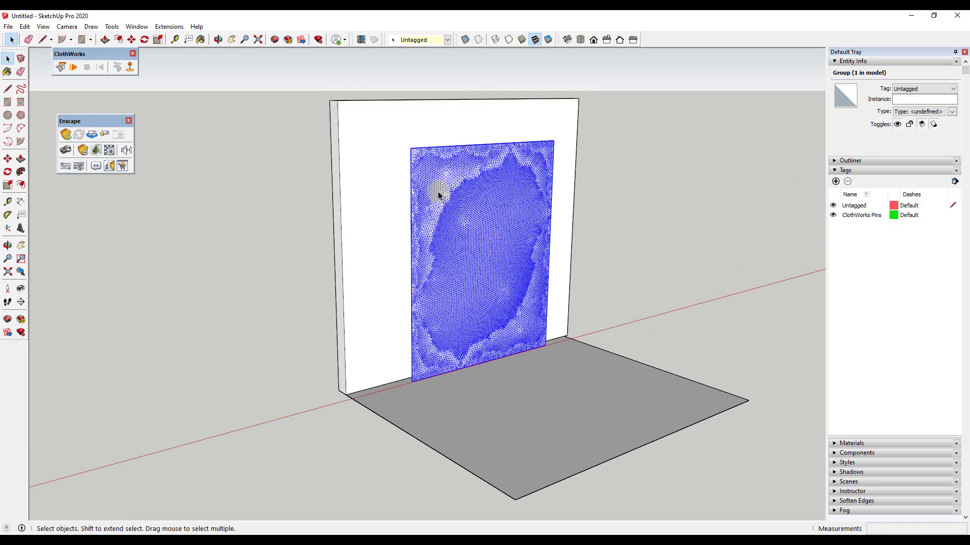
key("s")
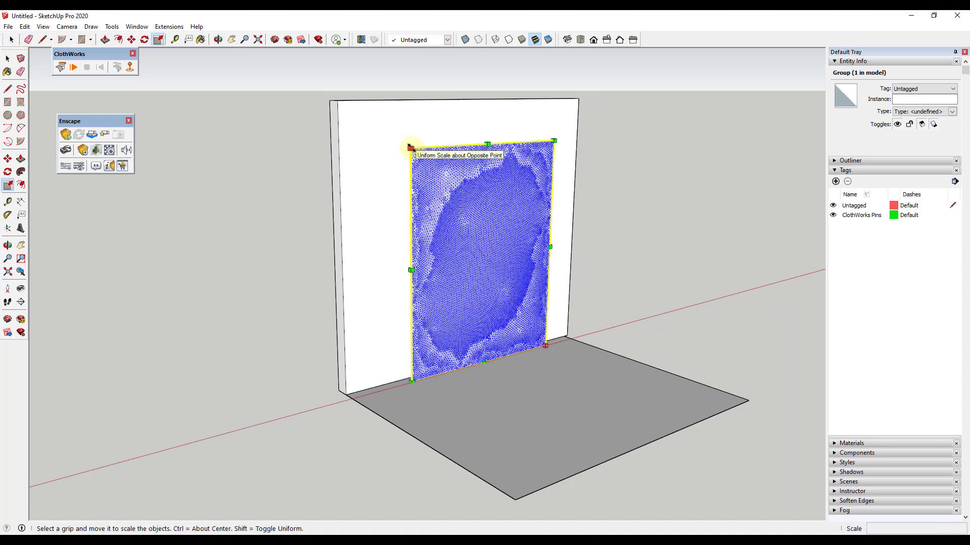
left_click_drag(410, 148, 383, 118)
key("space")
key("m")
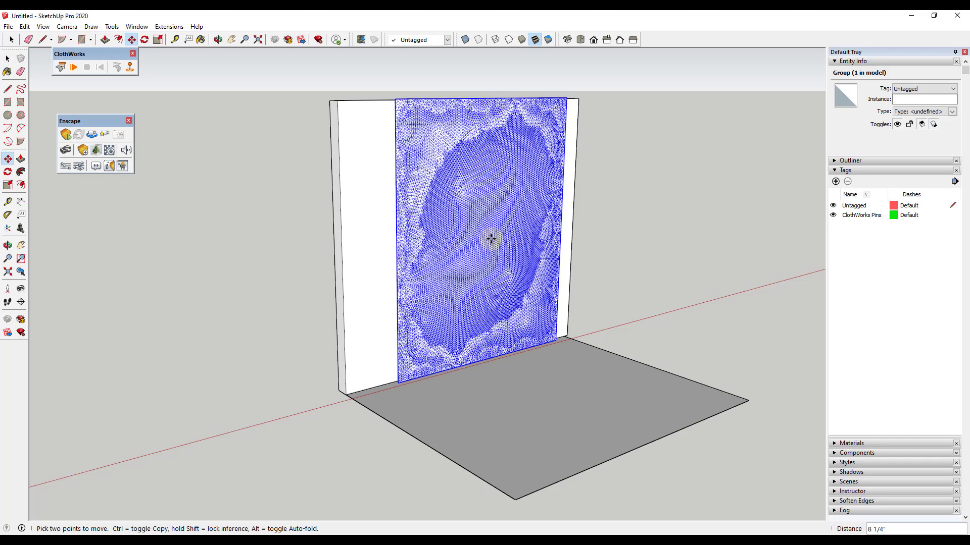
Step: Attach a ClothWorks pin at the upper-left corner of the enlarged curtain panel
middle_click_drag(461, 205, 435, 319)
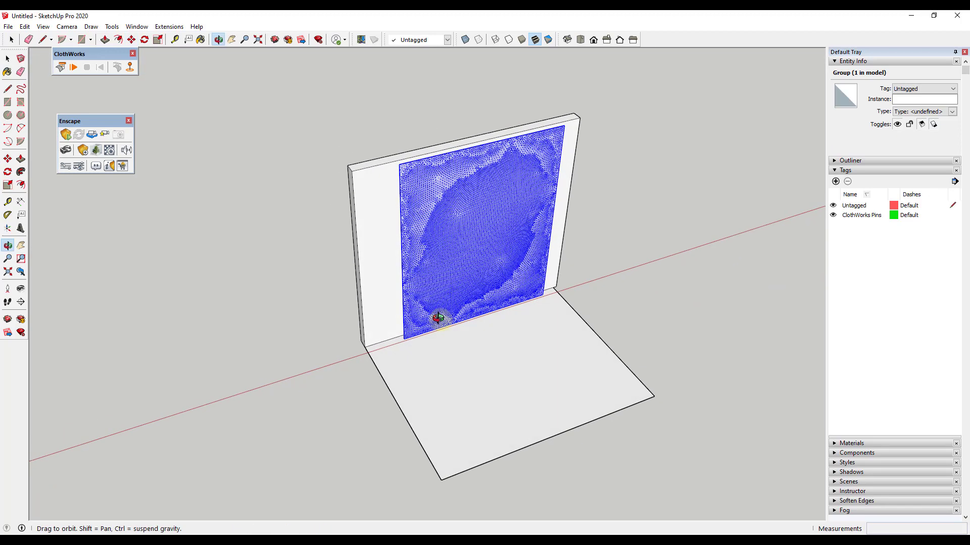
scroll(422, 151, "up", 4)
scroll(422, 151, "up", 1)
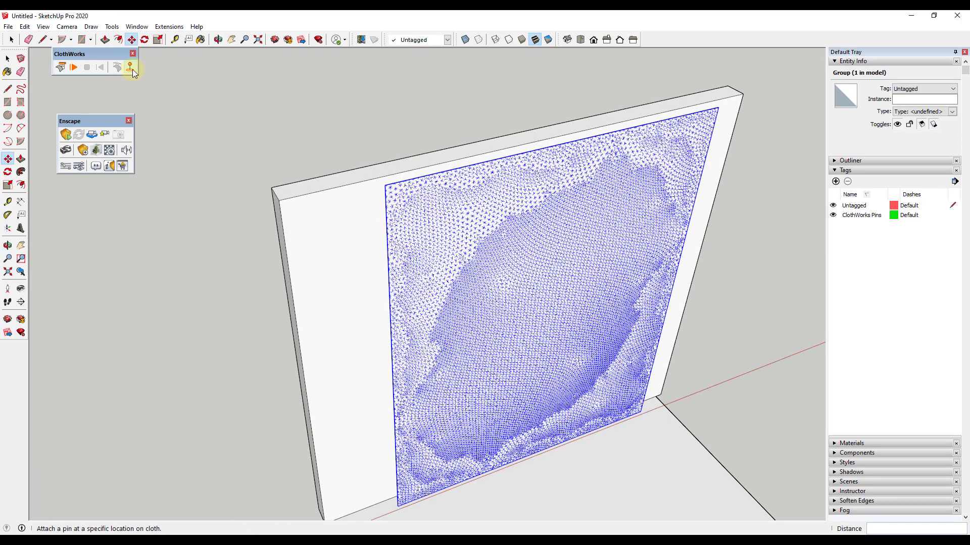
left_click(384, 182)
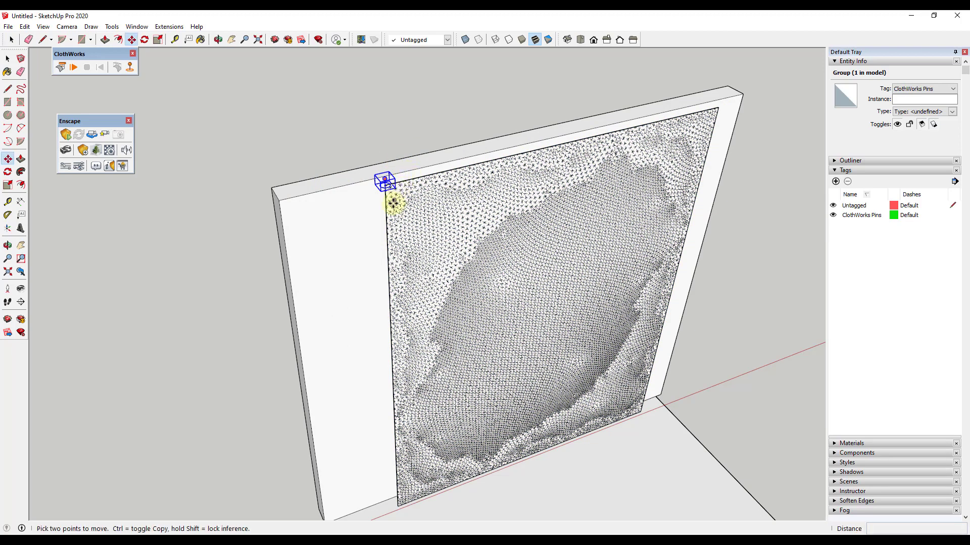
Step: Copy the corner pin along the curtain's top edge to make eleven evenly spaced pins
left_click(385, 195)
key("ctrl")
scroll(385, 195, "down", 3)
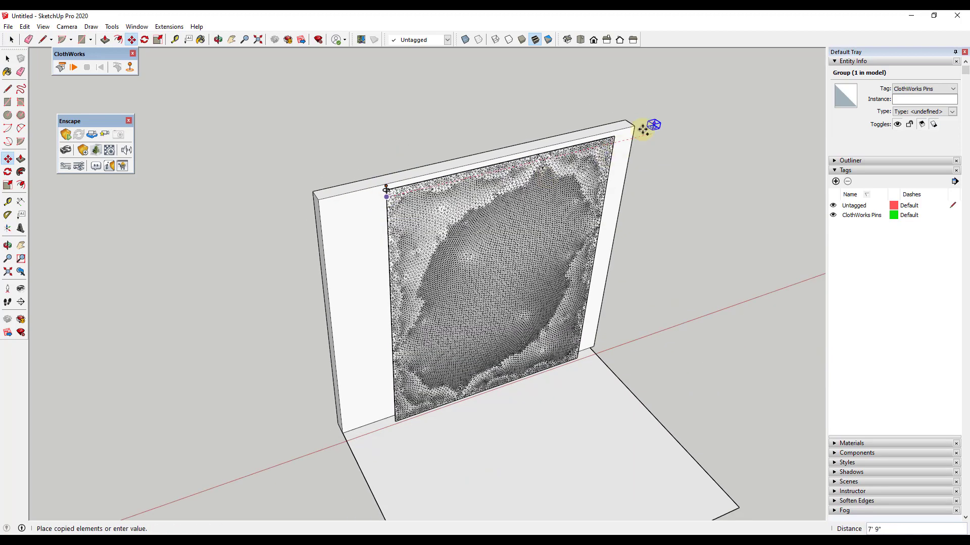
middle_click_drag(441, 177, 554, 256)
scroll(550, 334, "up", 3)
middle_click_drag(550, 335, 520, 278)
key("space")
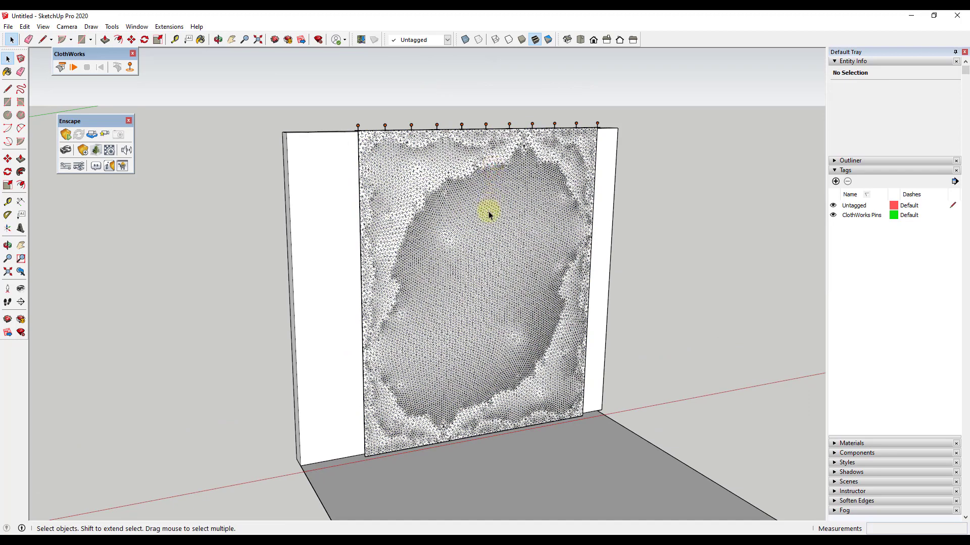
Step: Start a ClothWorks simulation of only the newly pinned adaptive-grid curtain panel
scroll(563, 271, "down", 5)
middle_click_drag(563, 271, 147, 325)
scroll(147, 325, "up", 6)
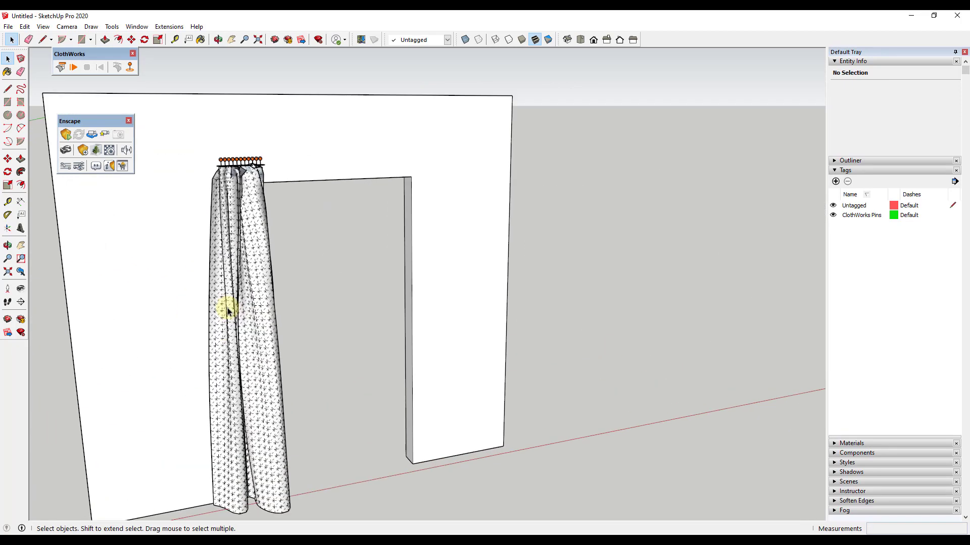
scroll(227, 312, "down", 8)
scroll(580, 240, "up", 8)
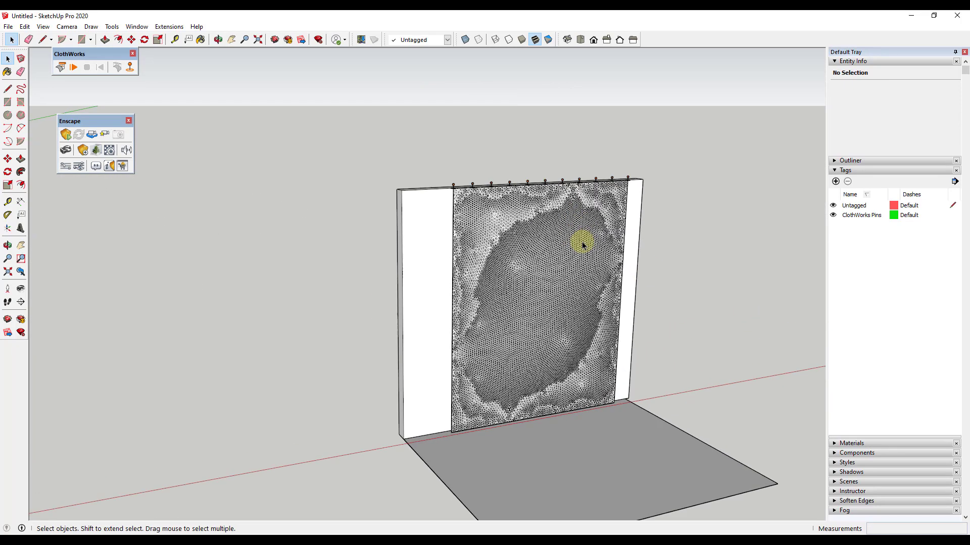
middle_click_drag(611, 297, 575, 225)
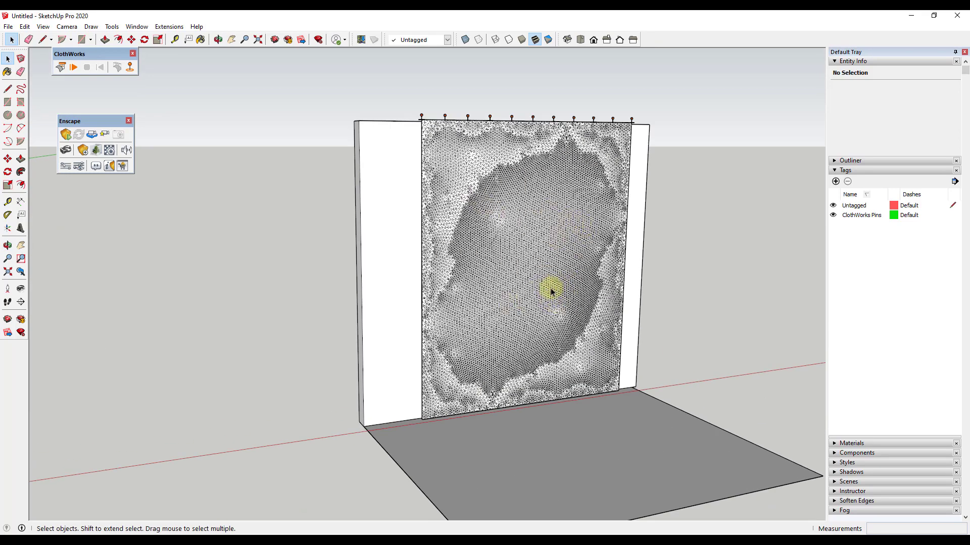
left_click(536, 257)
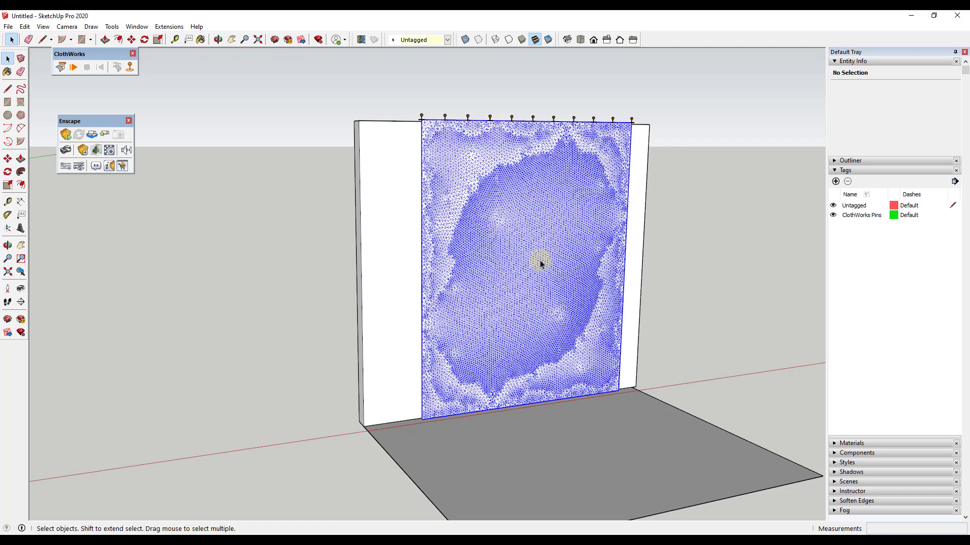
left_click(74, 68)
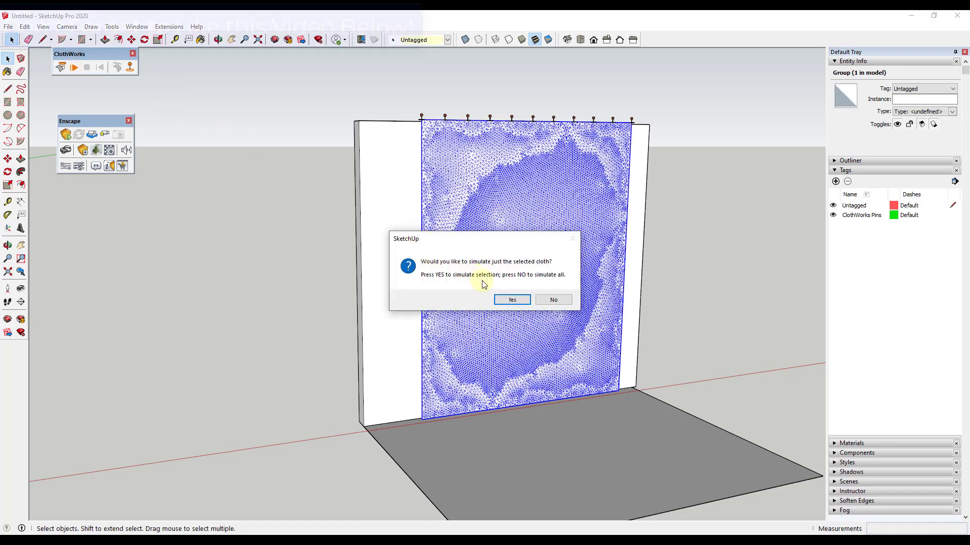
left_click(512, 299)
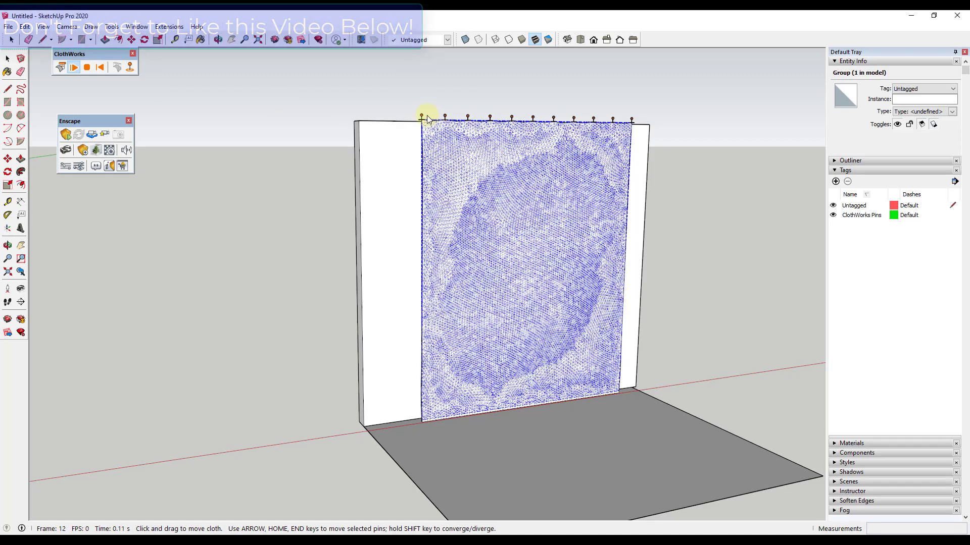
Step: Try converging the selected top pins to gather the curtain, and reset the simulation
left_click(43, 27)
left_click(63, 59)
left_click_drag(395, 90, 641, 143)
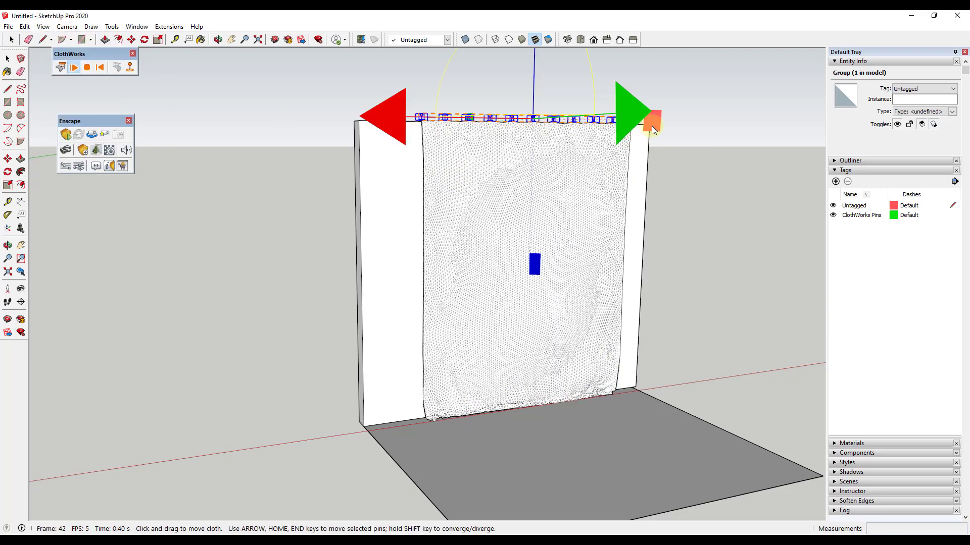
key("shift+Left")
key("shift+Left")
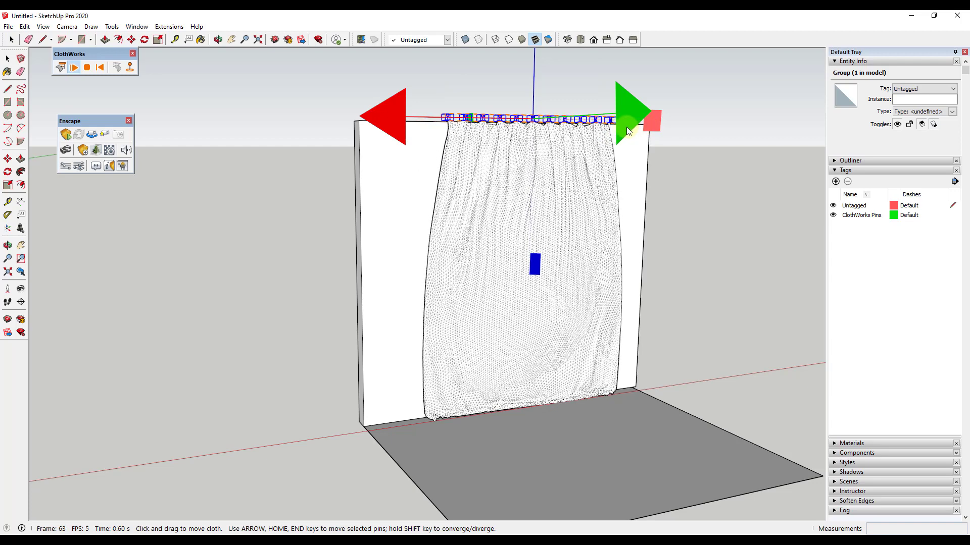
left_click(99, 70)
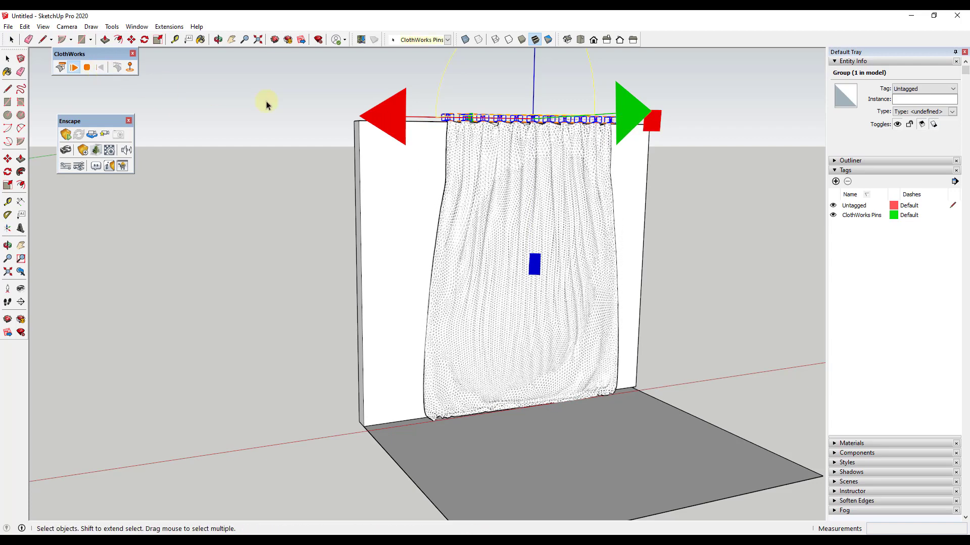
Step: Review the curtain panel's ClothWorks cloth settings
left_click(461, 183)
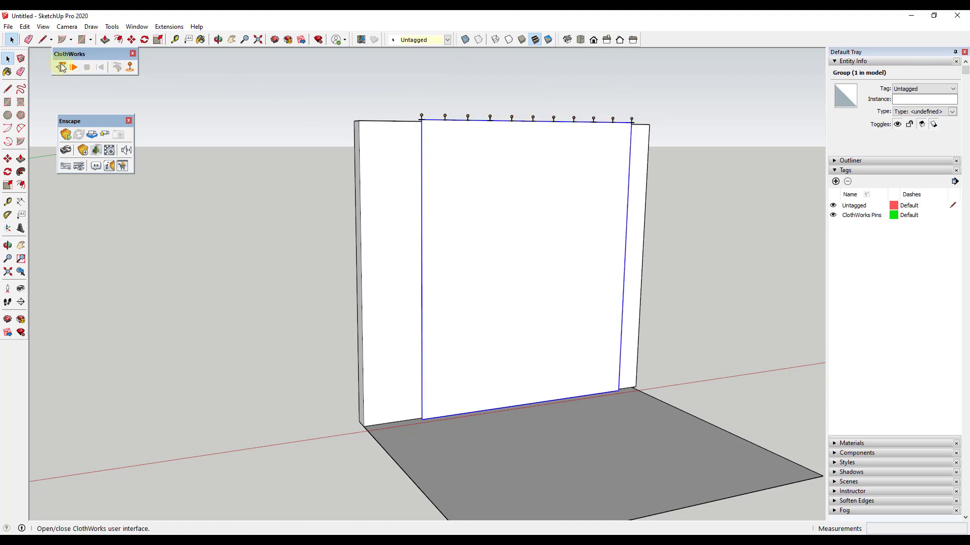
left_click(61, 67)
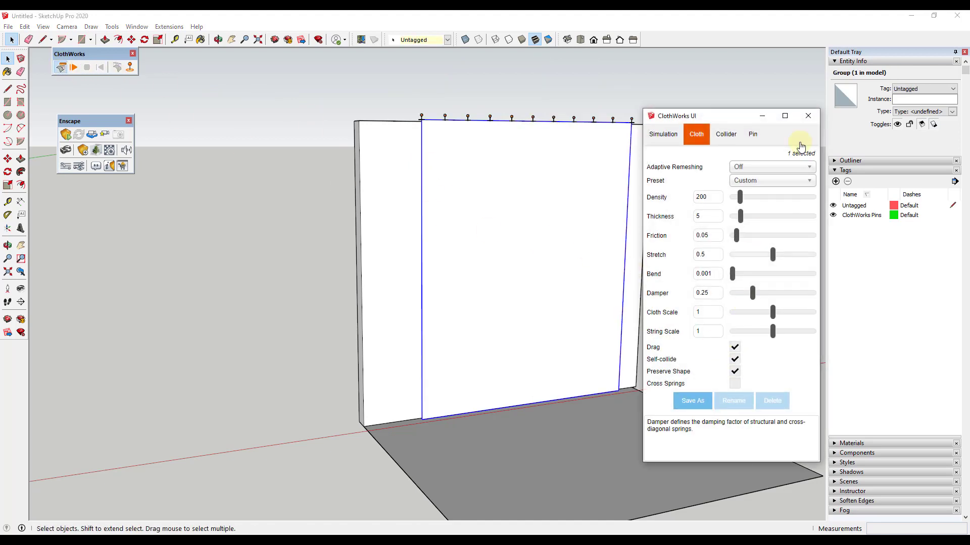
left_click(808, 116)
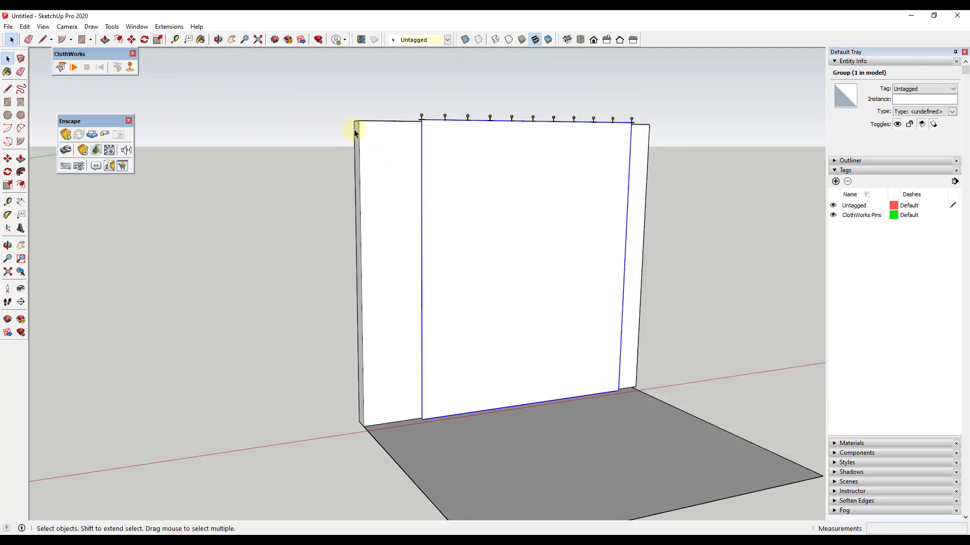
Step: Simulate only the selected curtain and converge all its top pins into a narrow gathered row
left_click(74, 69)
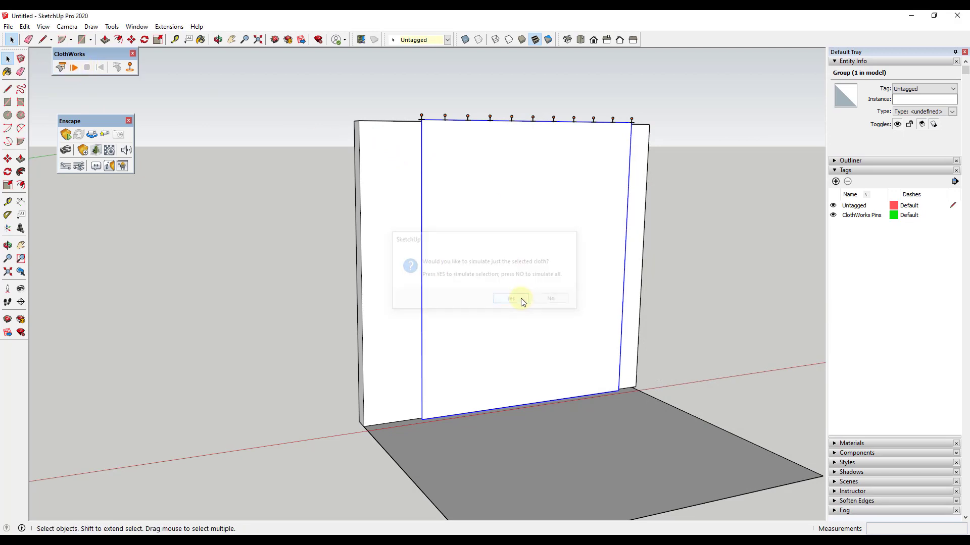
left_click_drag(397, 84, 540, 196)
scroll(534, 279, "down", 2)
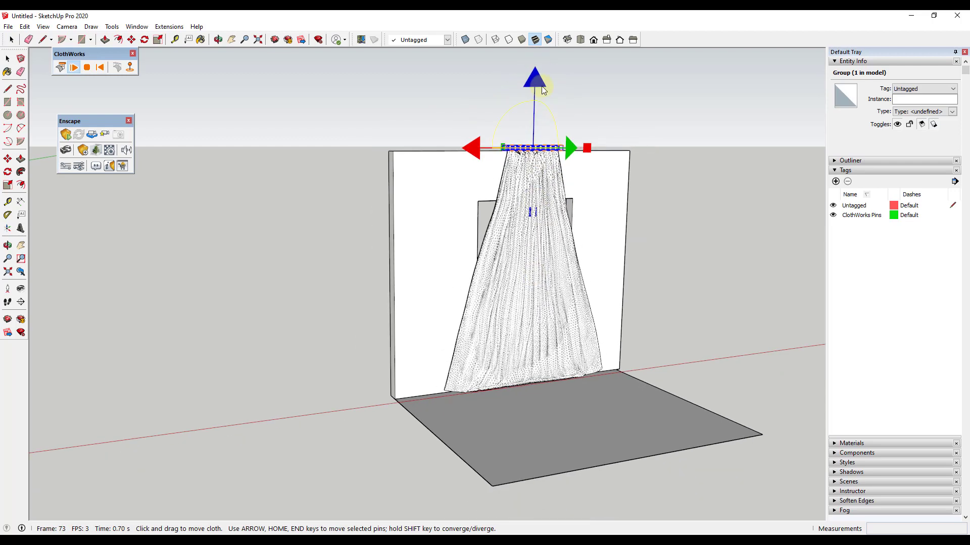
Step: Lower the gathered pin row to just above the doorway and shift it to the doorway's left side
left_click_drag(538, 83, 530, 125)
left_click_drag(474, 194, 411, 191)
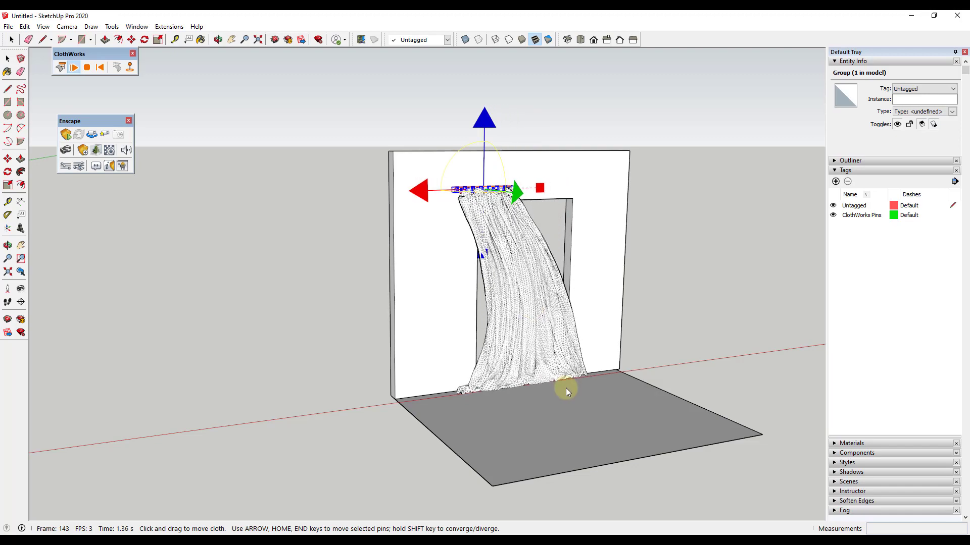
scroll(600, 299, "up", 2)
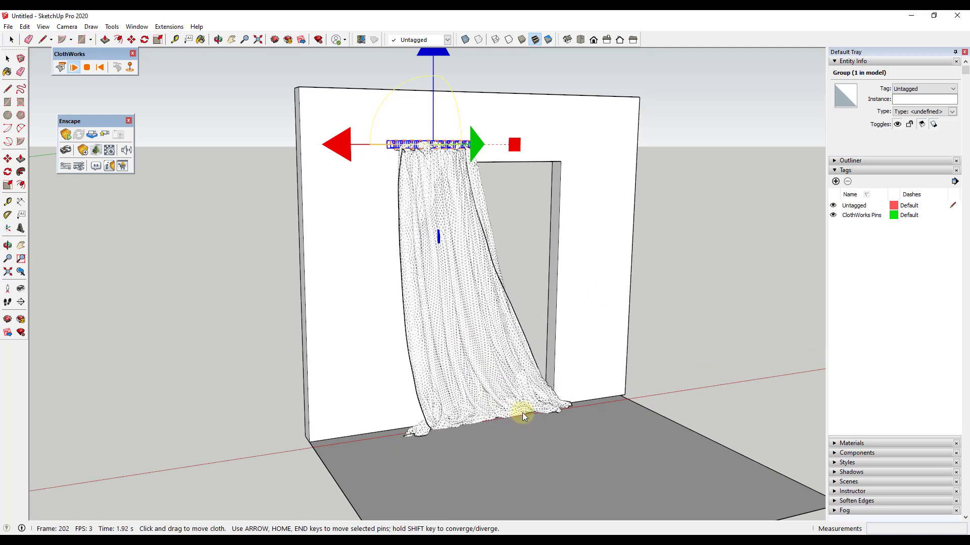
scroll(523, 414, "up", 1)
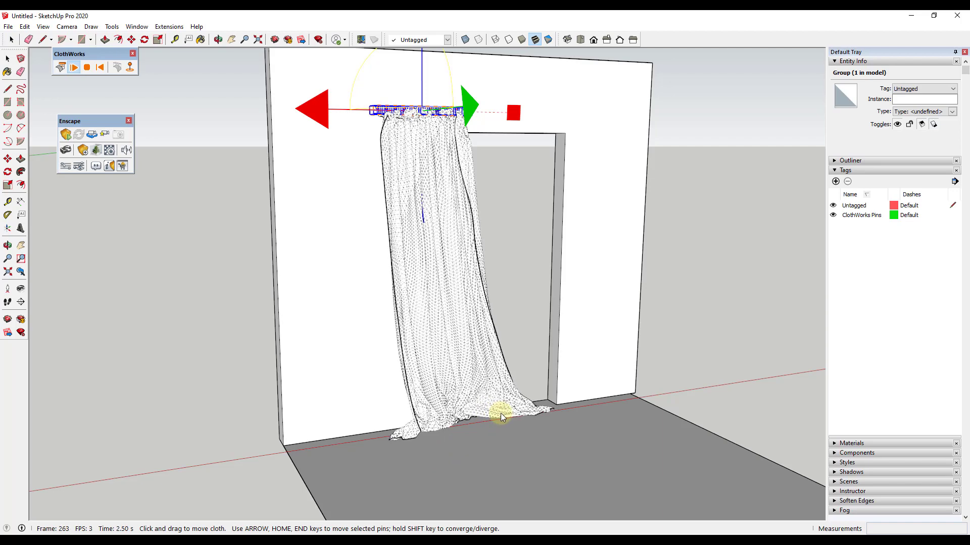
Step: Pull the curtain's trailing lower corner inward along the floor and stop the simulation
left_click_drag(498, 414, 487, 416)
mouse_move(477, 420)
left_mouse_down()
mouse_move(534, 413)
mouse_move(496, 419)
left_mouse_up()
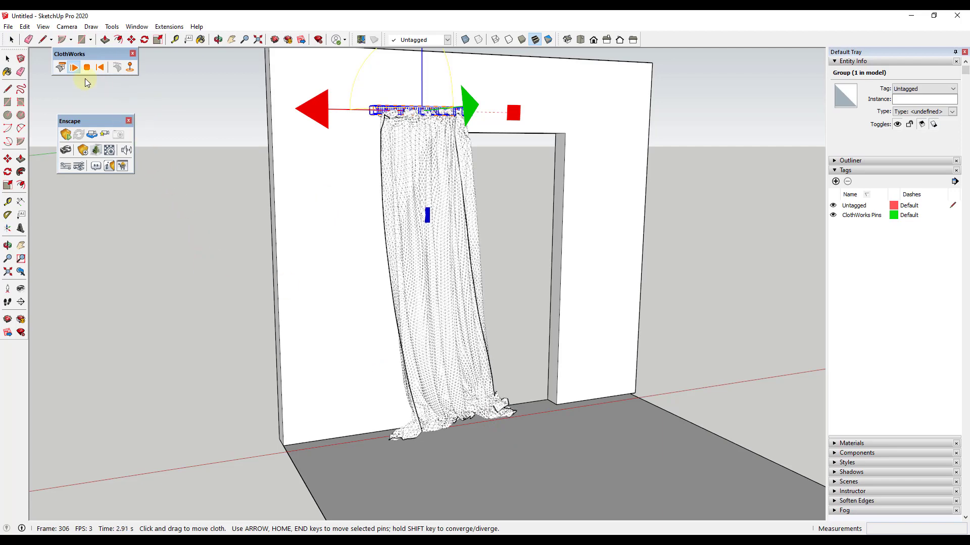
key("space")
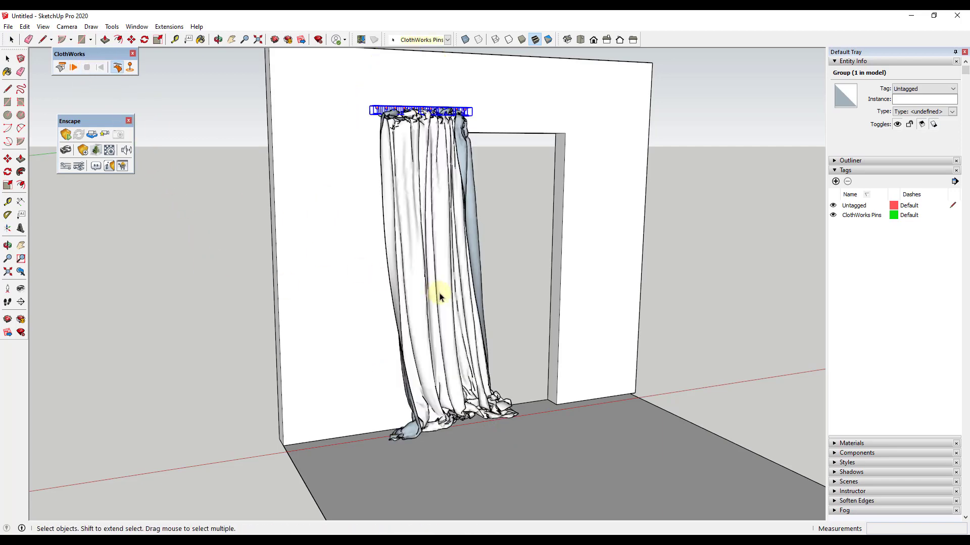
Step: Examine the smoothed curtain's folds and the way its hem bunches up on the floor collider
key("o")
left_click_drag(431, 237, 482, 272)
key("space")
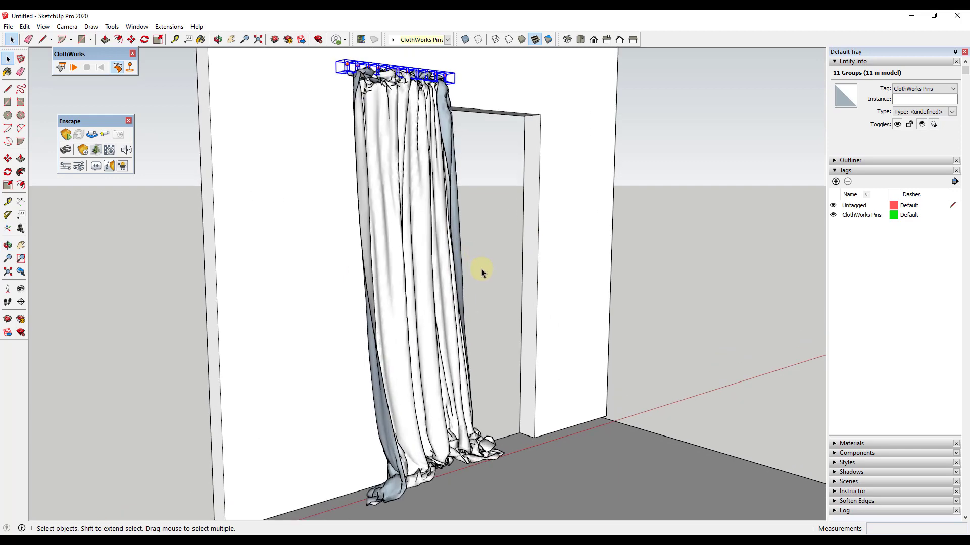
key("o")
mouse_move(387, 228)
left_mouse_down()
mouse_move(844, 220)
mouse_move(403, 222)
left_mouse_up()
key("space")
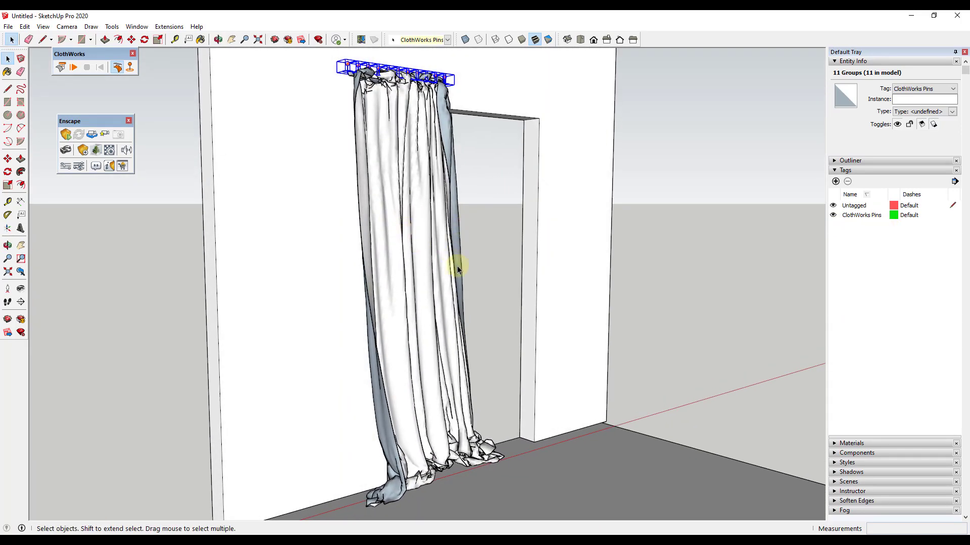
scroll(385, 168, "up", 2)
scroll(395, 166, "down", 2)
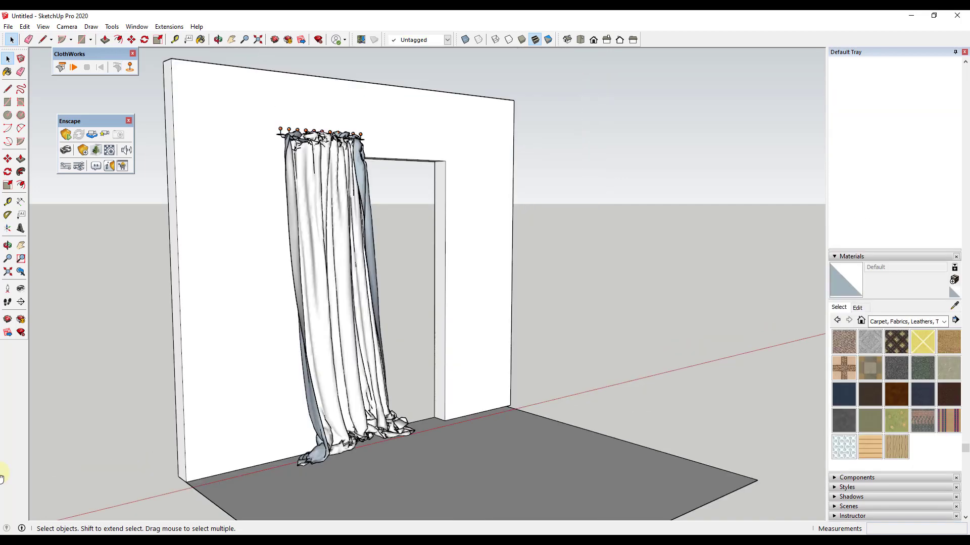
scroll(507, 250, "down", 2)
scroll(362, 289, "up", 3)
mouse_move(345, 246)
middle_mouse_down()
mouse_move(357, 303)
mouse_move(346, 305)
mouse_move(347, 256)
middle_mouse_up()
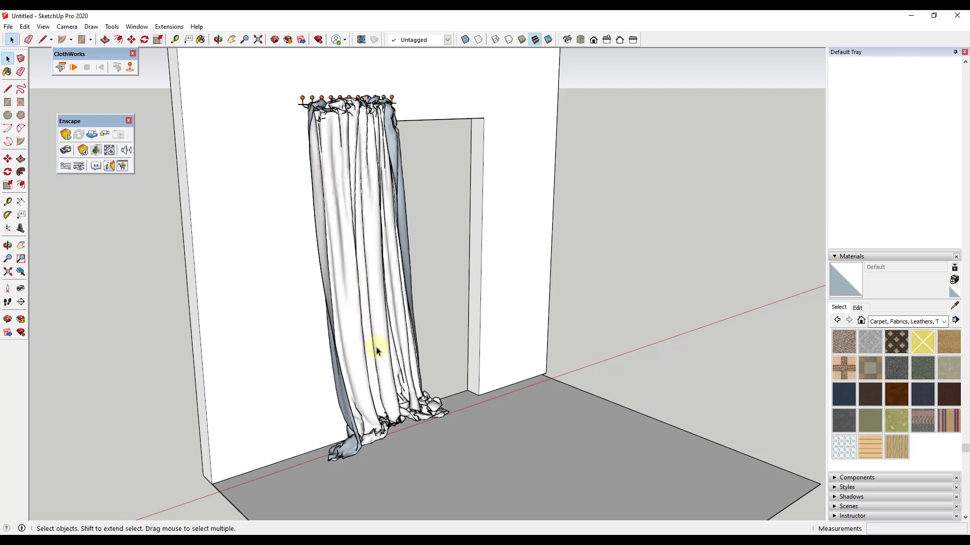
middle_click_drag(392, 357, 363, 325)
Step: Paint the whole draped curtain group with the Upholstery Striped Multi-Colored material
left_click(374, 272)
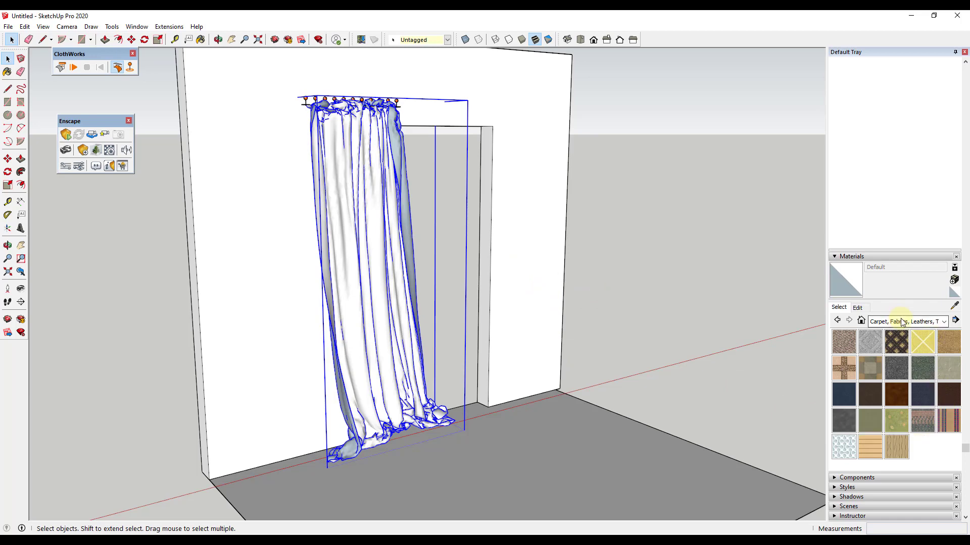
left_click(949, 420)
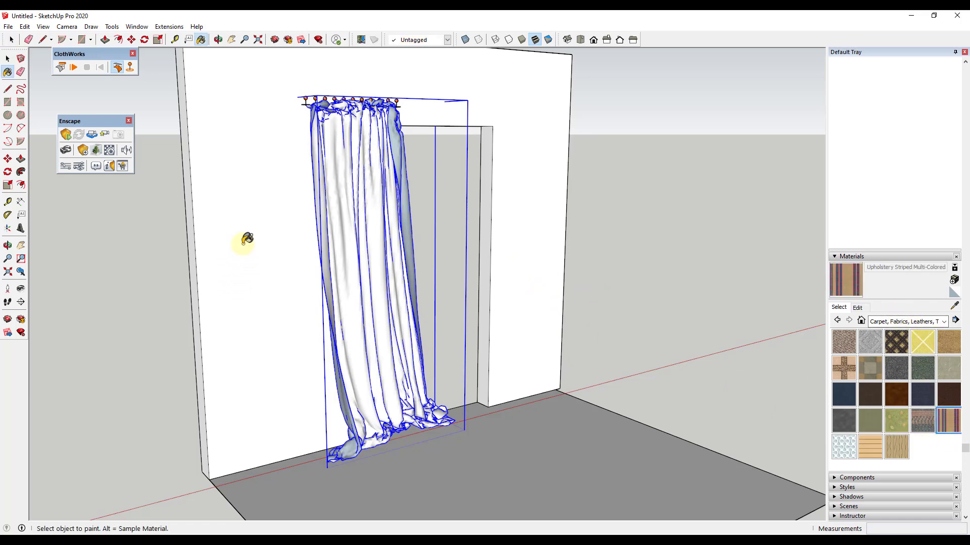
left_click(354, 200)
scroll(343, 205, "up", 6)
key("space")
Step: Examine how the striped fabric pattern runs across the draped curtain's folds, up close and from a distance
scroll(433, 213, "down", 5)
scroll(432, 209, "up", 4)
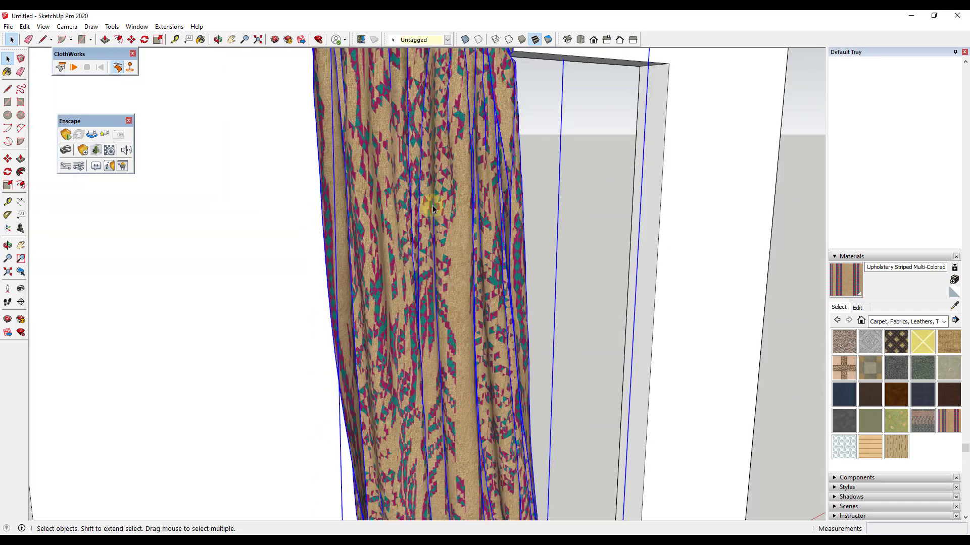
scroll(432, 208, "up", 4)
middle_click_drag(433, 207, 453, 160)
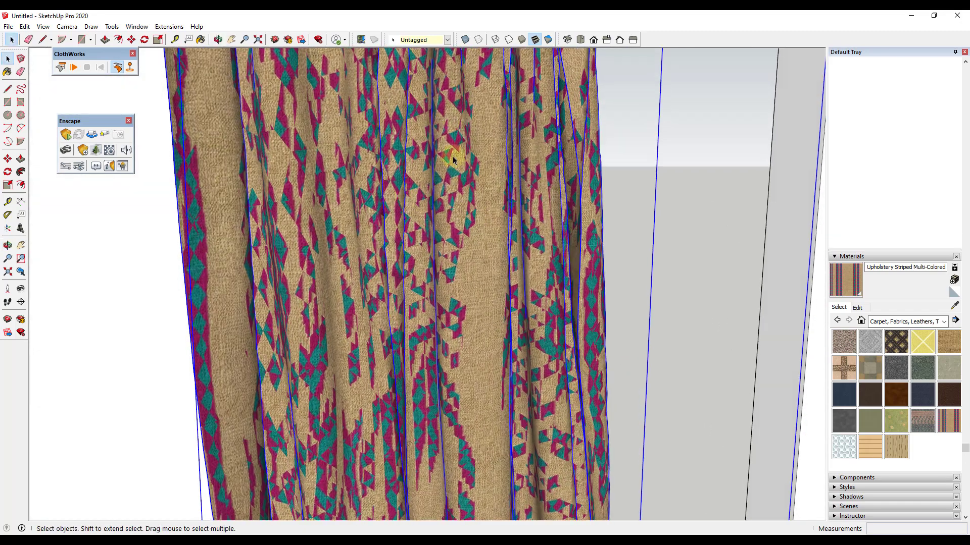
scroll(464, 202, "down", 5)
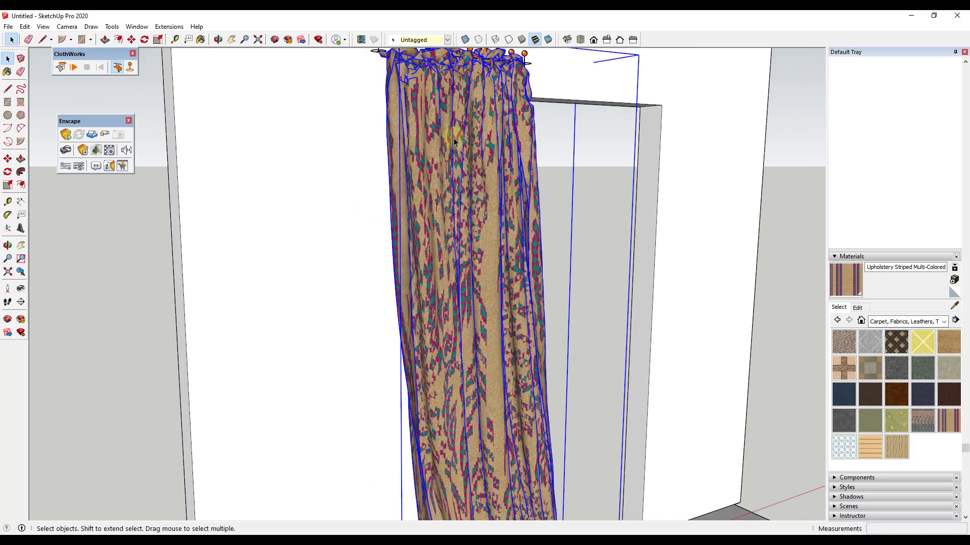
scroll(433, 202, "down", 4)
scroll(465, 168, "down", 2)
scroll(473, 161, "up", 2)
middle_click_drag(463, 188, 448, 188)
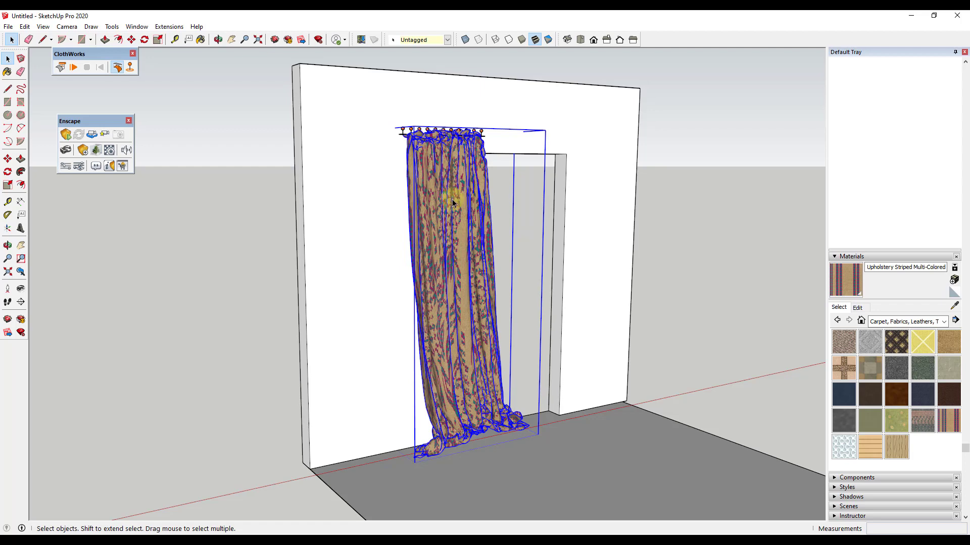
Step: Toggle the curtain's draping off and on to compare the fabric pattern on its flat and draped forms
left_click(118, 69)
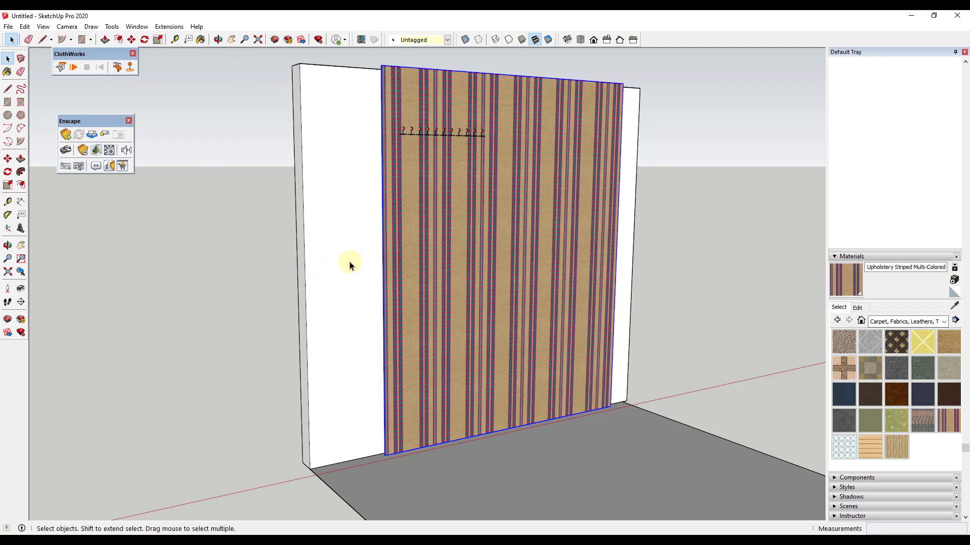
scroll(414, 256, "down", 2)
scroll(508, 234, "up", 1)
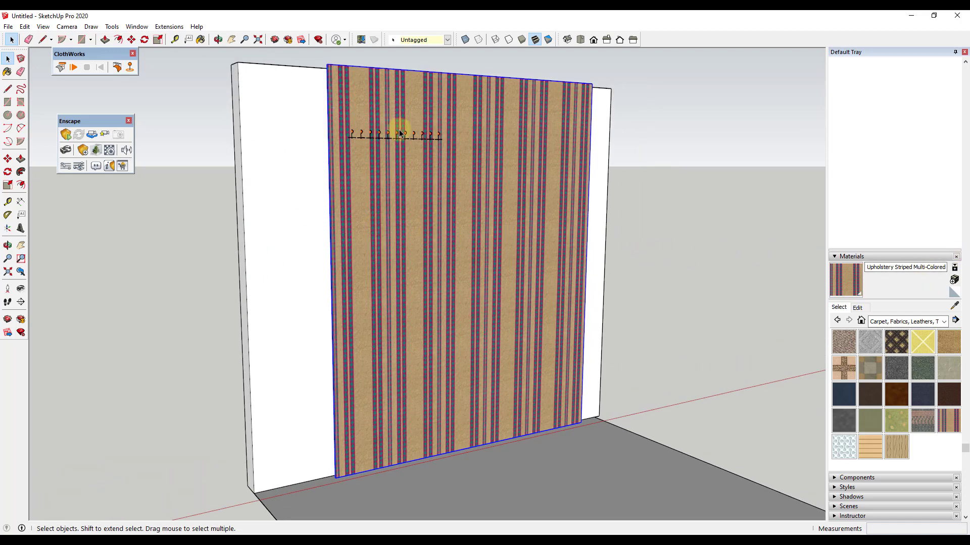
left_click(117, 70)
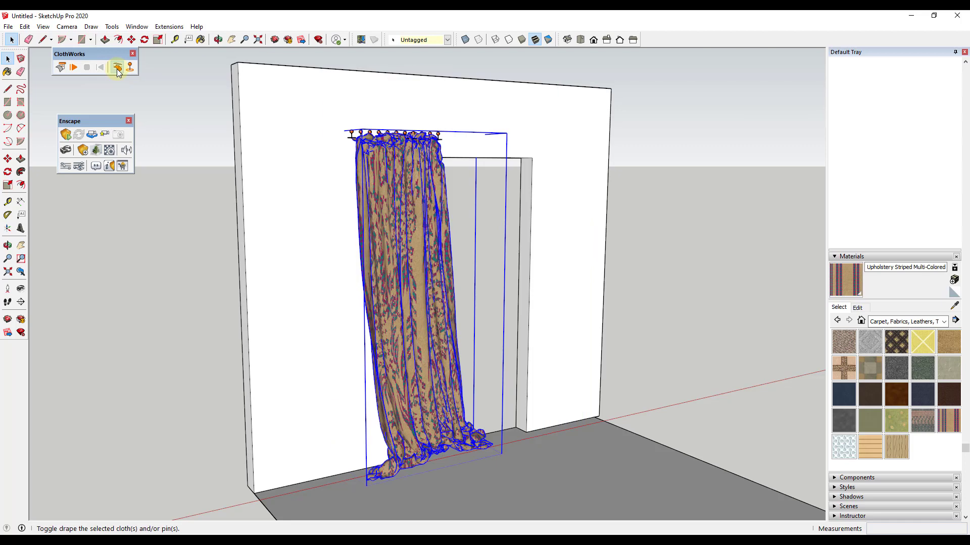
left_click(118, 69)
left_click(118, 69)
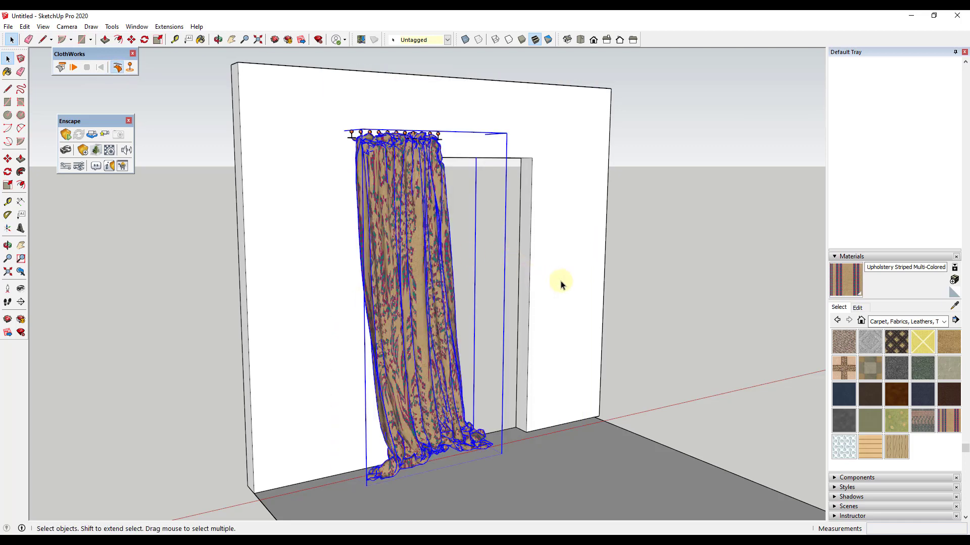
Step: Reset the curtain group to the Default material and toggle its draping off to return to the flat panel
left_click(953, 294)
left_click(381, 220)
key("space")
left_click(117, 70)
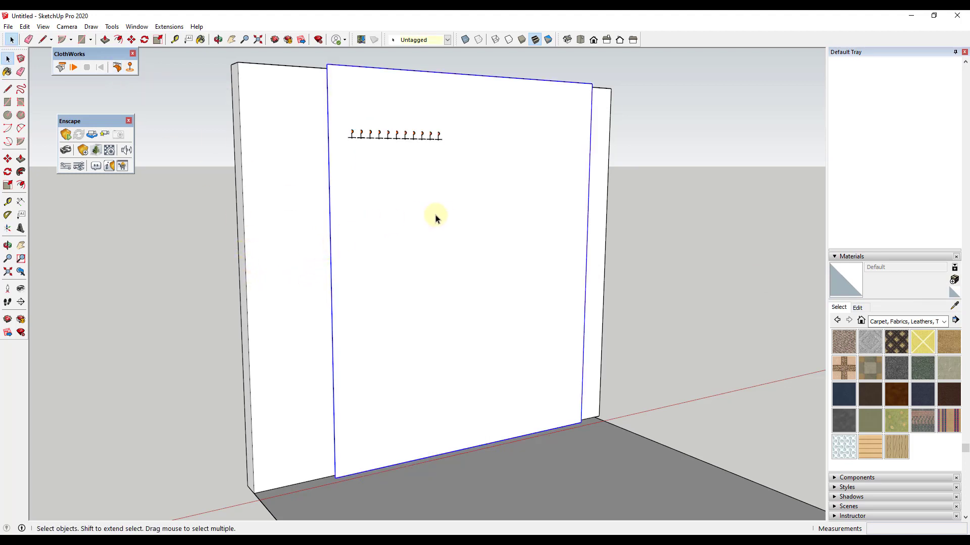
Step: Paint the front face inside the flat curtain group with Upholstery Striped Multi-Colored, and close the group
double_click(442, 217)
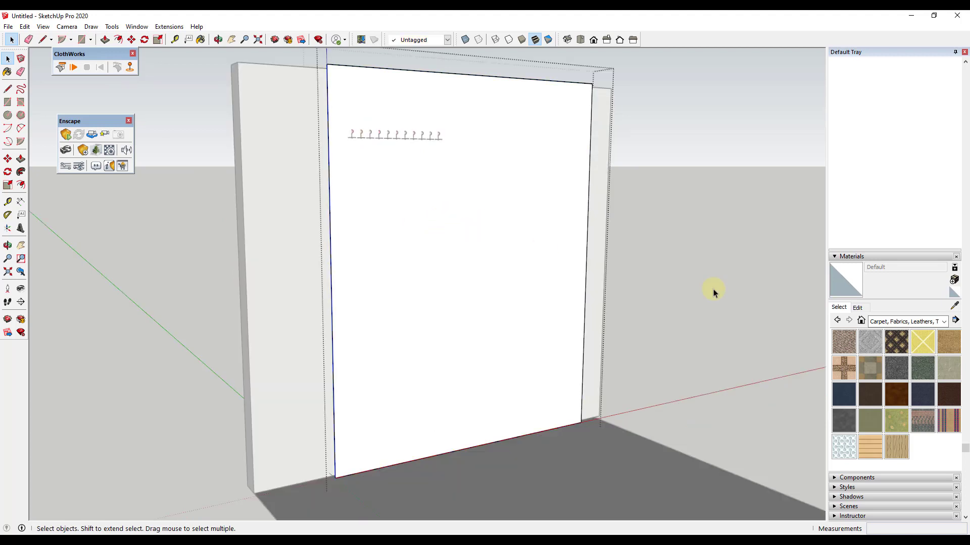
left_click(949, 422)
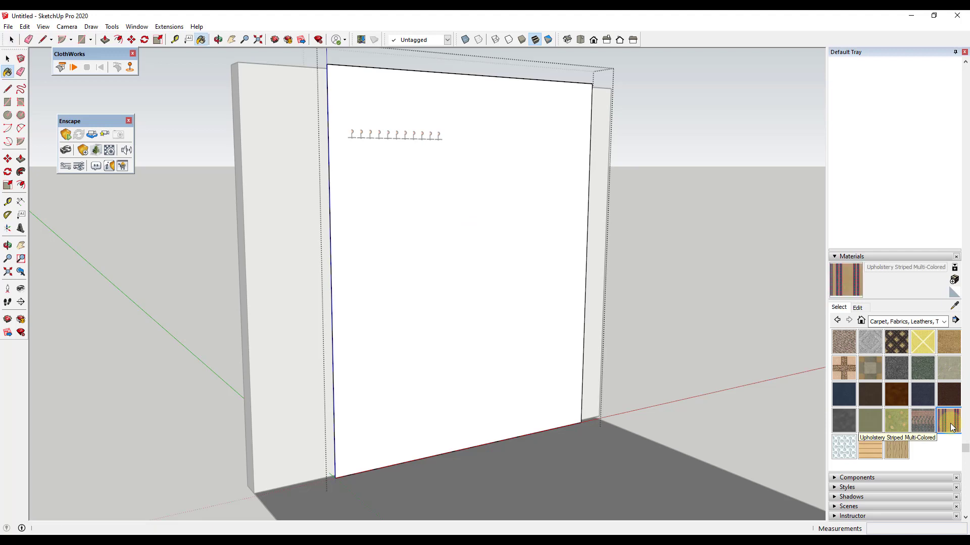
left_click(429, 193)
key("space")
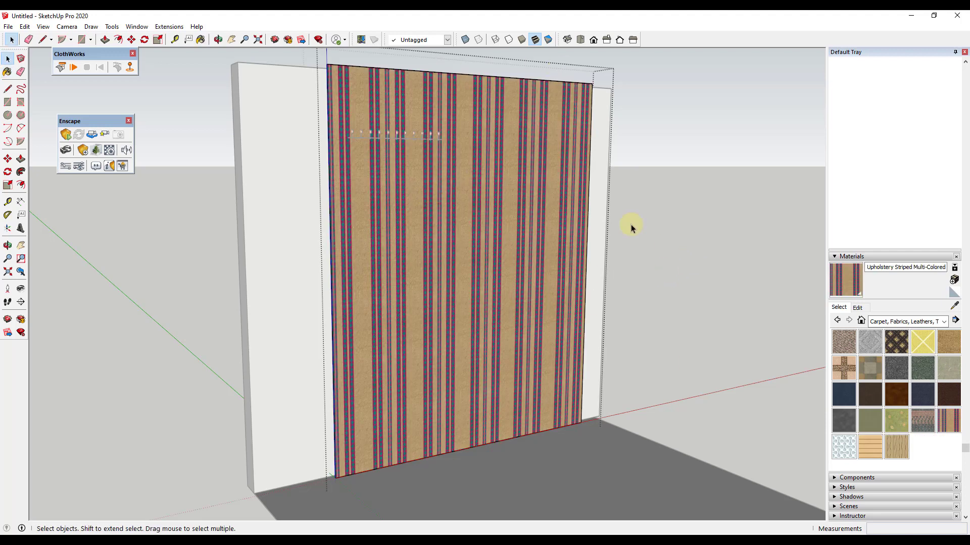
left_click(699, 239)
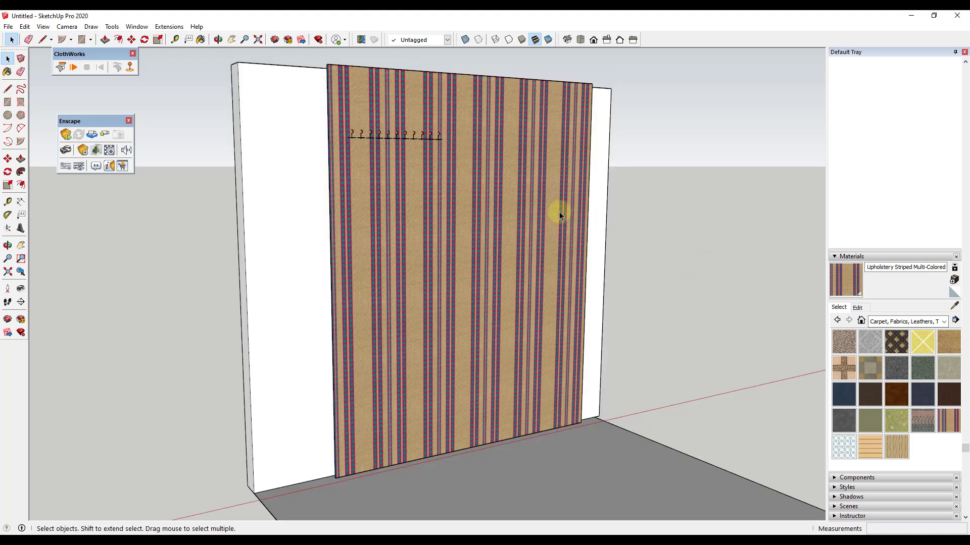
Step: Drape the curtain again with ClothWorks and check how the stripes follow its folds
left_click(474, 215)
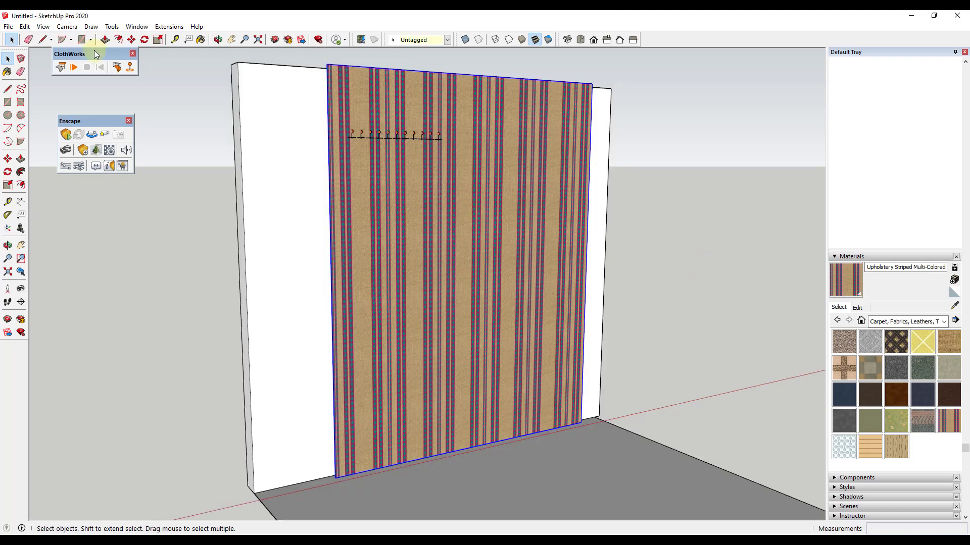
left_click(116, 68)
scroll(199, 101, "down", 2)
scroll(405, 336, "up", 5)
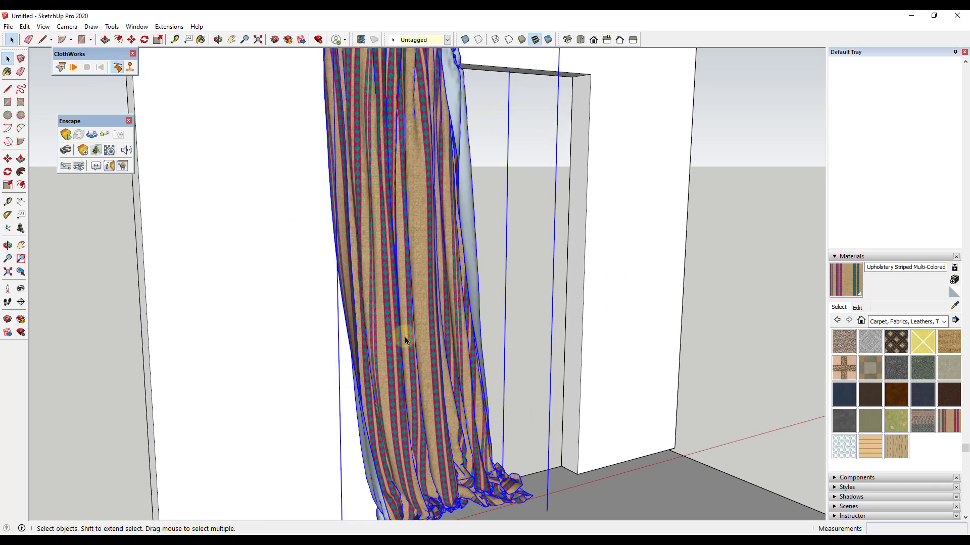
scroll(350, 265, "up", 4)
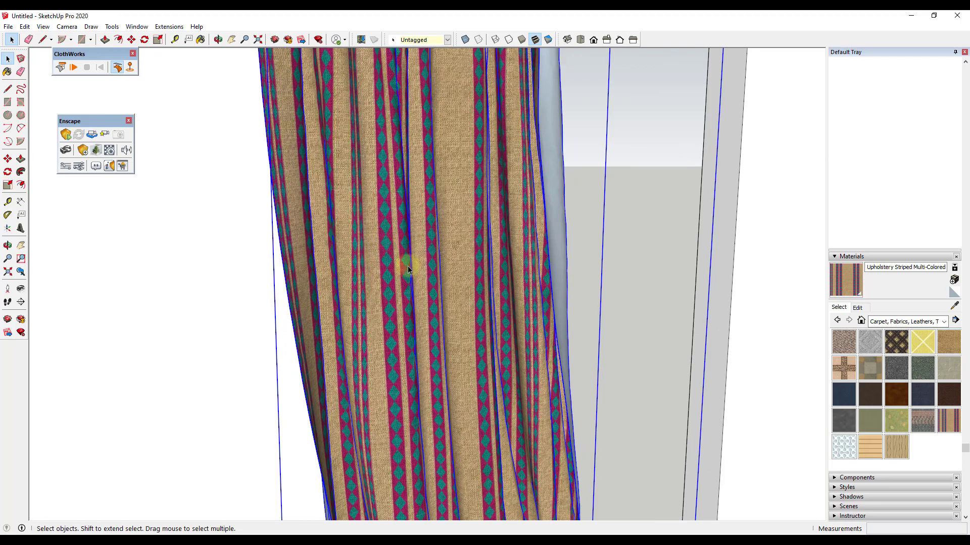
scroll(413, 259, "down", 6)
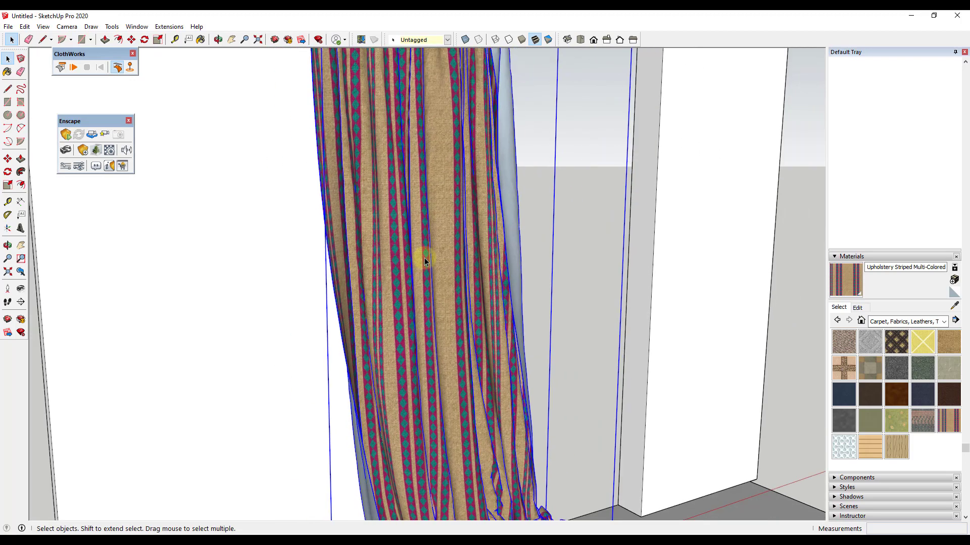
scroll(480, 194, "up", 1)
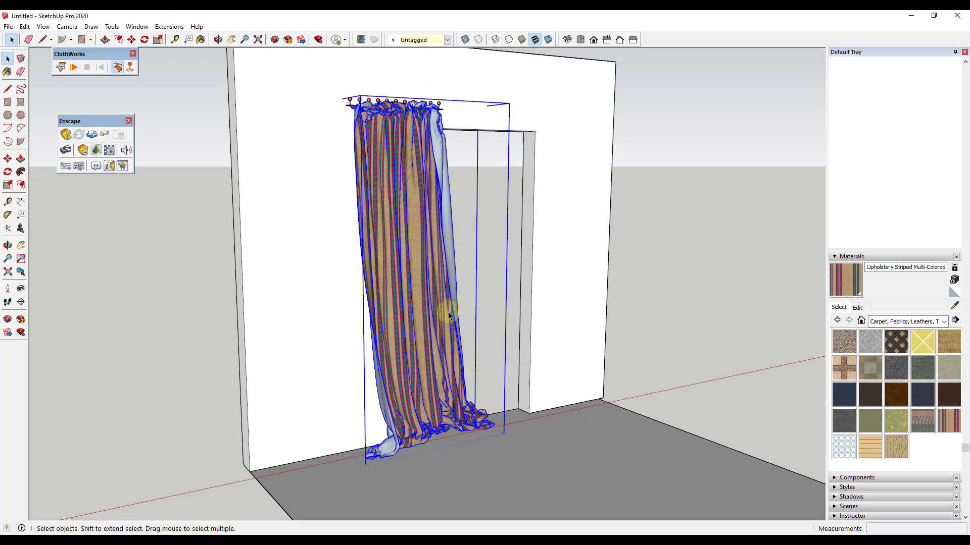
Step: Start Enscape to render the scene with the striped curtain
left_click(65, 137)
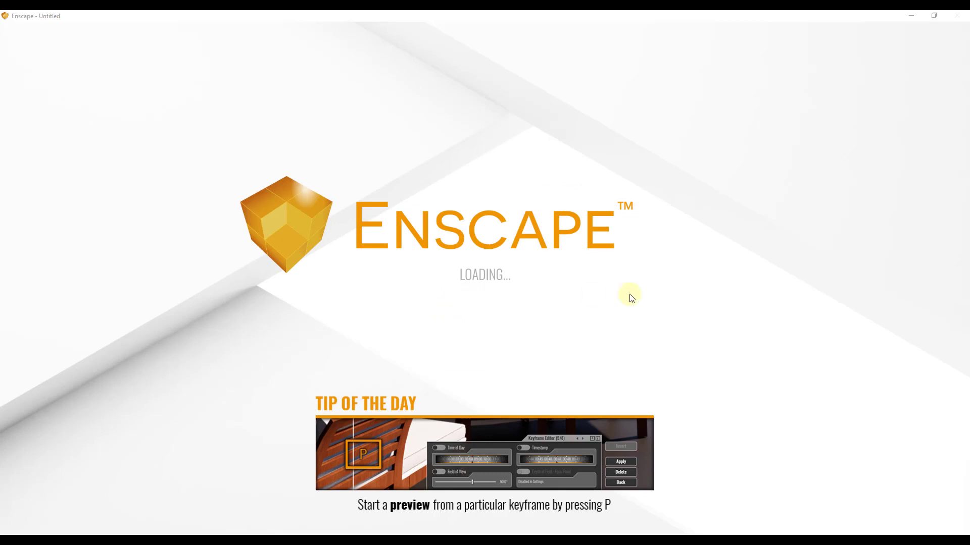